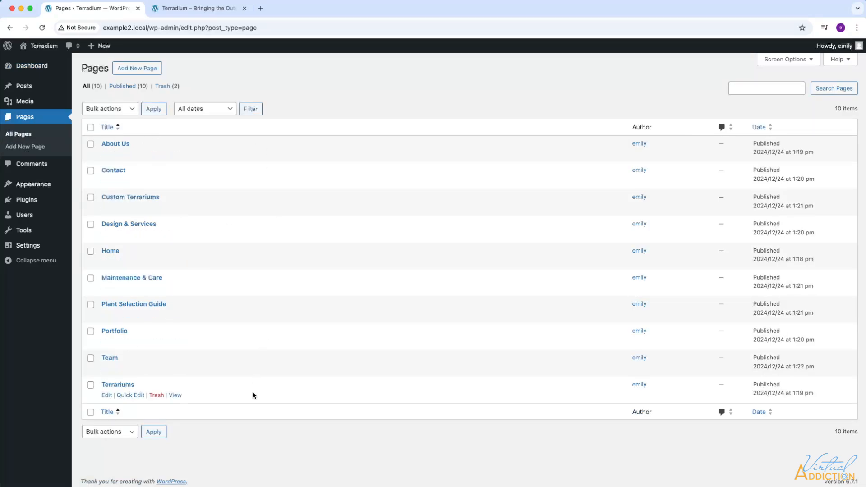
- Open the About Us page for editing, dismiss the pattern chooser and show the block settings
left_click(115, 144)
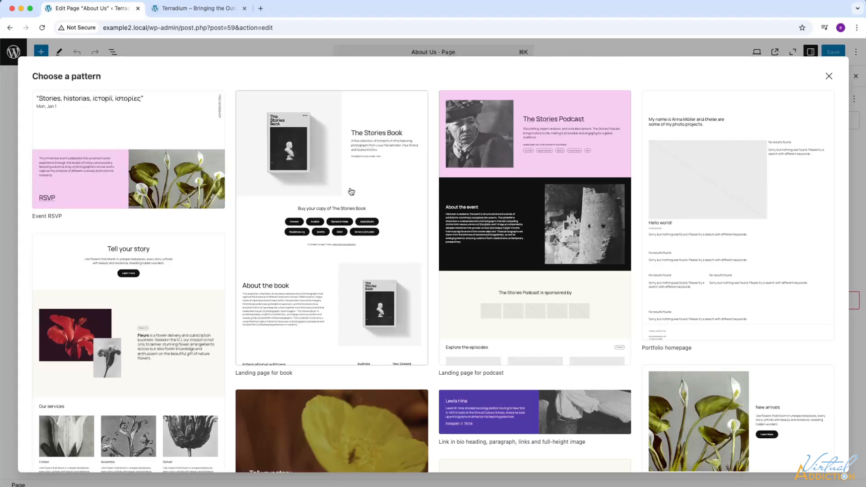
left_click(829, 77)
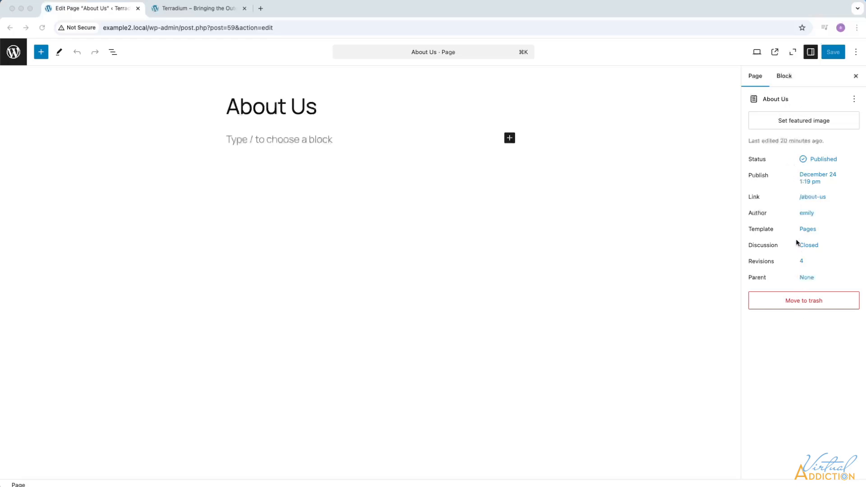
left_click(784, 76)
left_click(784, 77)
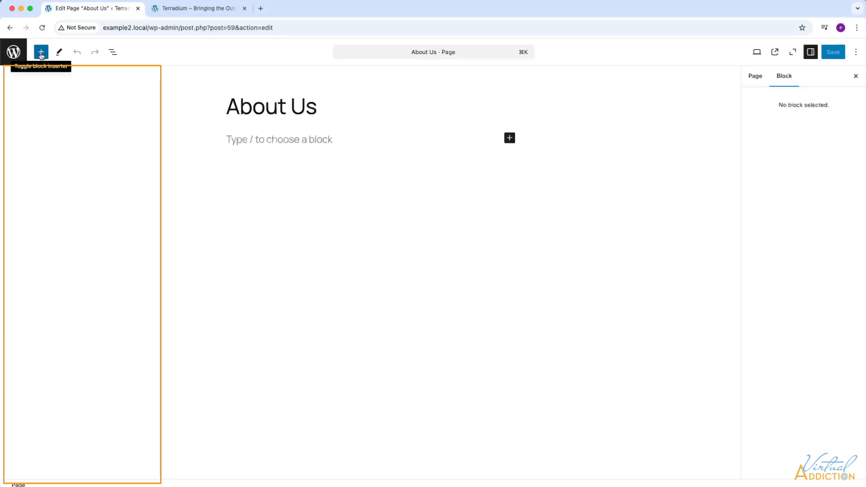
- Open the block inserter and look through the available text, media, design, widget and theme blocks
left_click(41, 53)
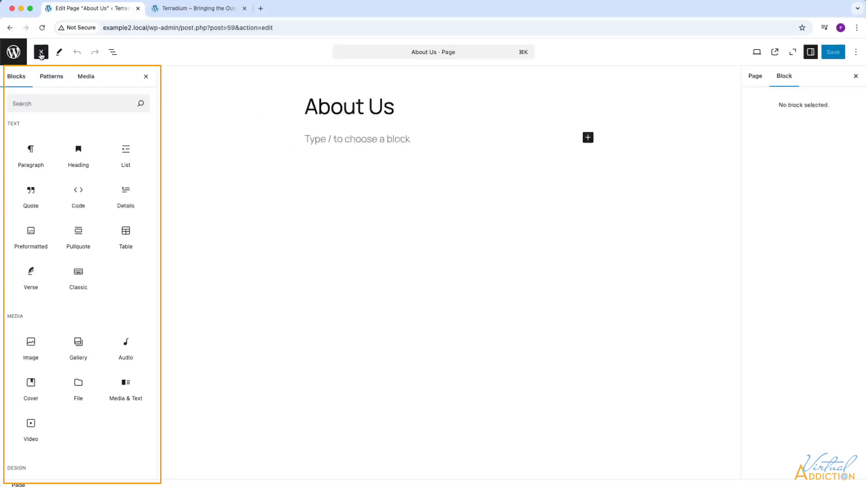
mouse_move(78, 151)
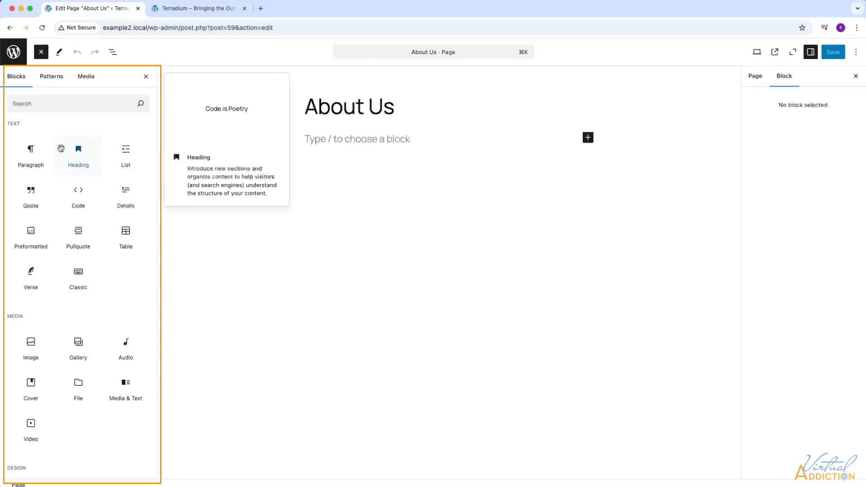
scroll(59, 151, "down", 3)
scroll(59, 151, "down", 1)
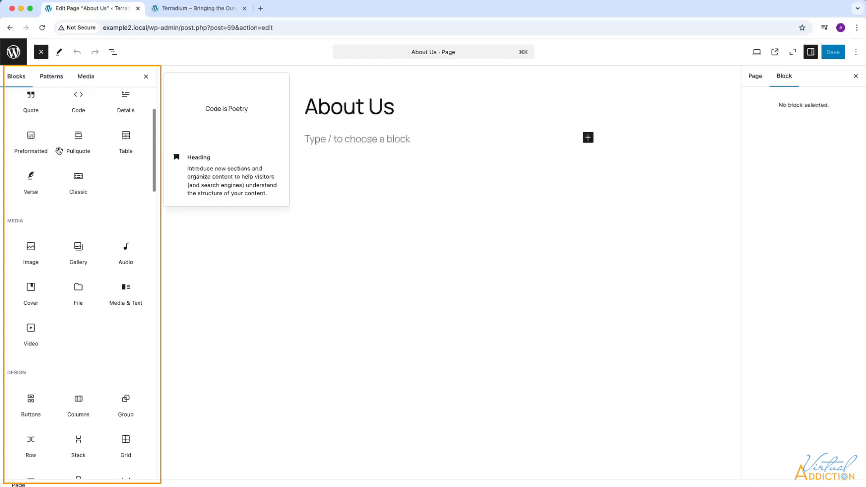
scroll(60, 153, "down", 2)
scroll(60, 153, "down", 4)
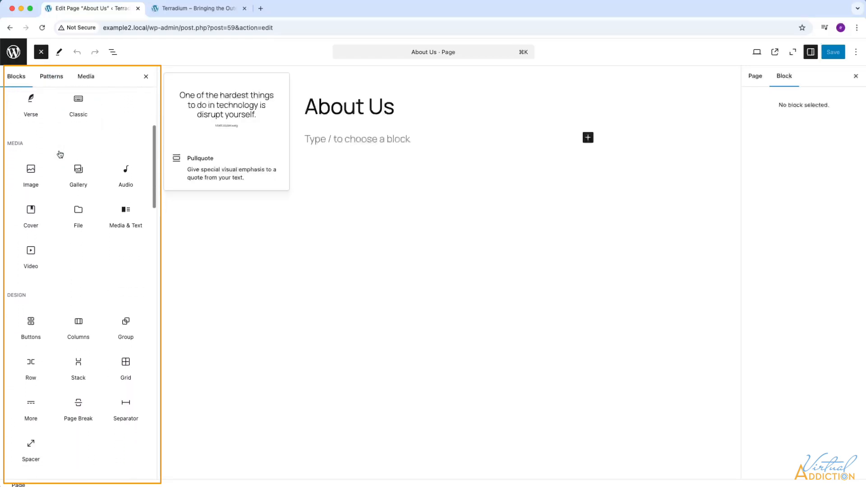
scroll(59, 151, "down", 2)
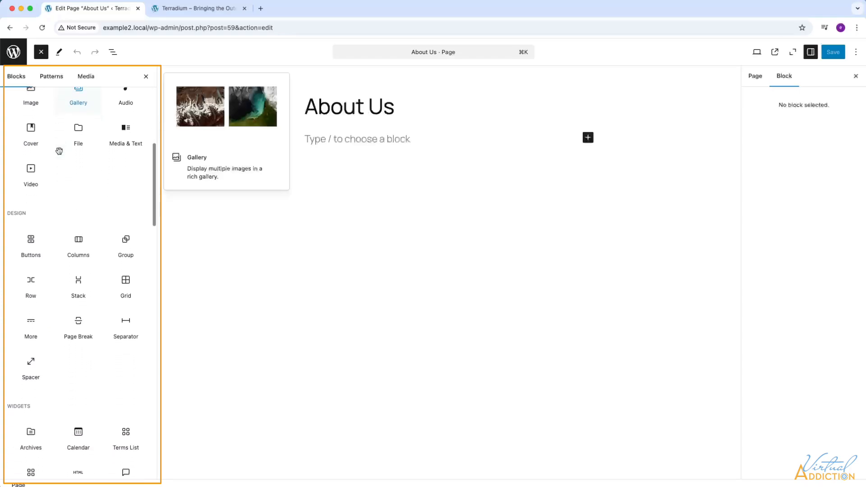
scroll(93, 186, "down", 12)
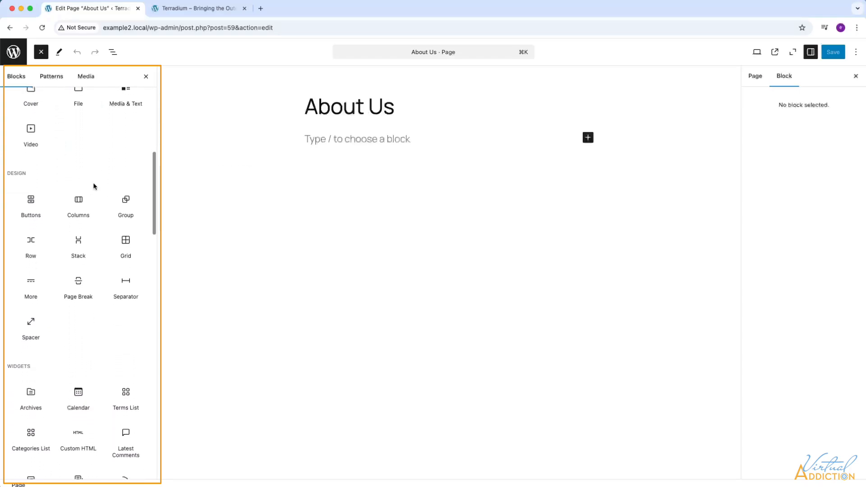
scroll(94, 186, "down", 10)
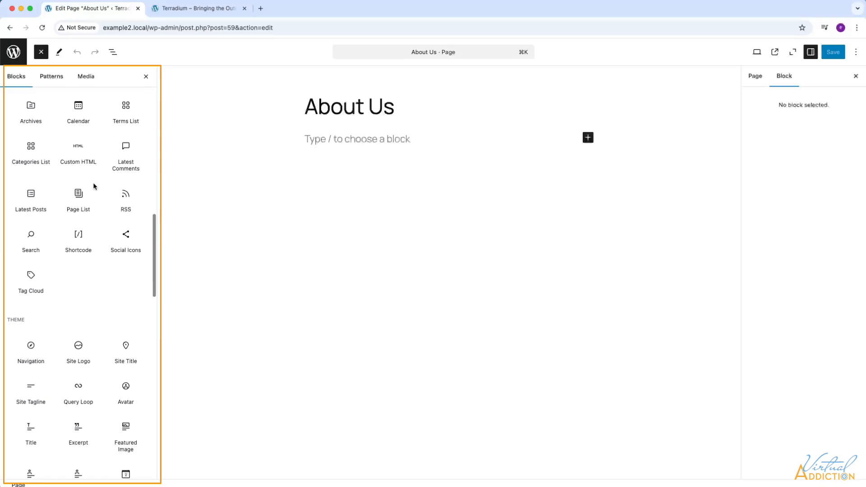
scroll(93, 185, "down", 17)
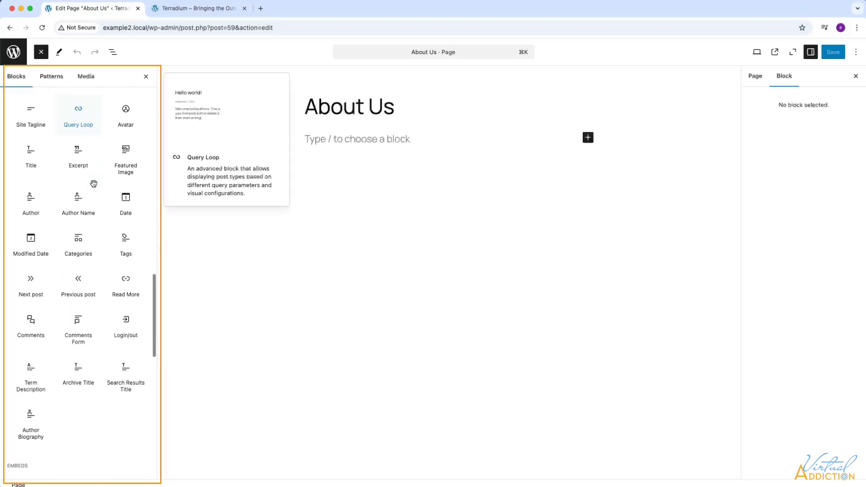
scroll(94, 185, "up", 6)
scroll(94, 185, "up", 20)
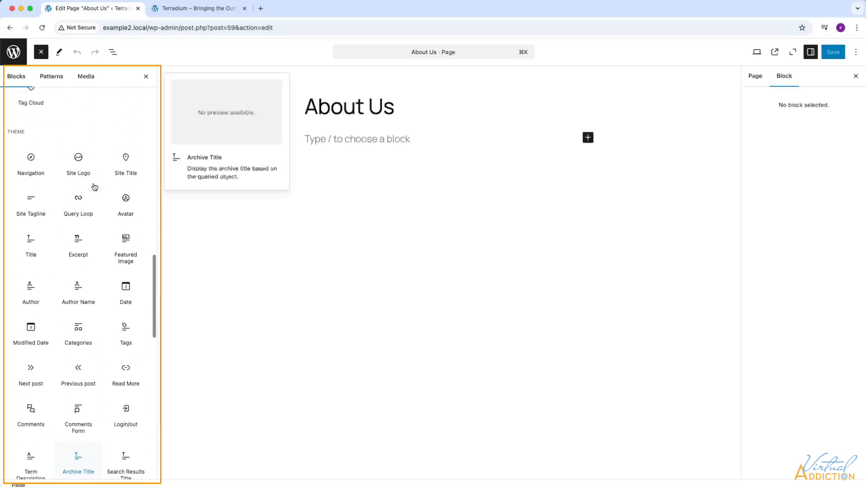
scroll(94, 187, "up", 2)
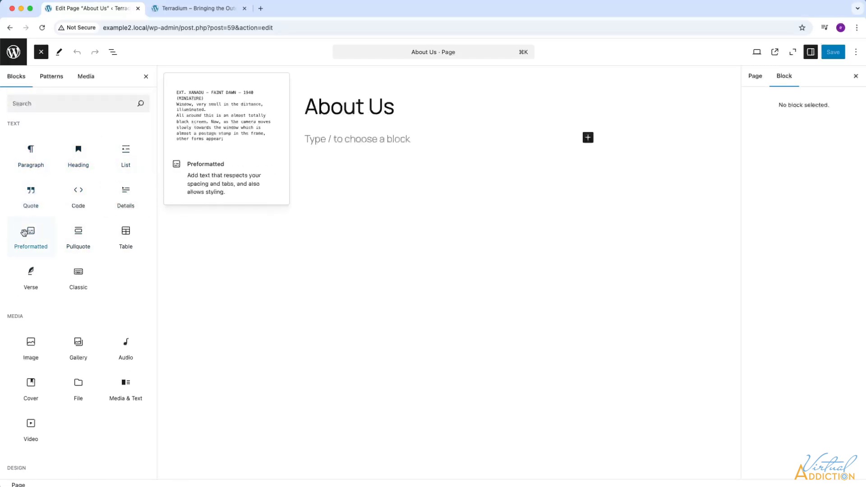
scroll(88, 292, "down", 3)
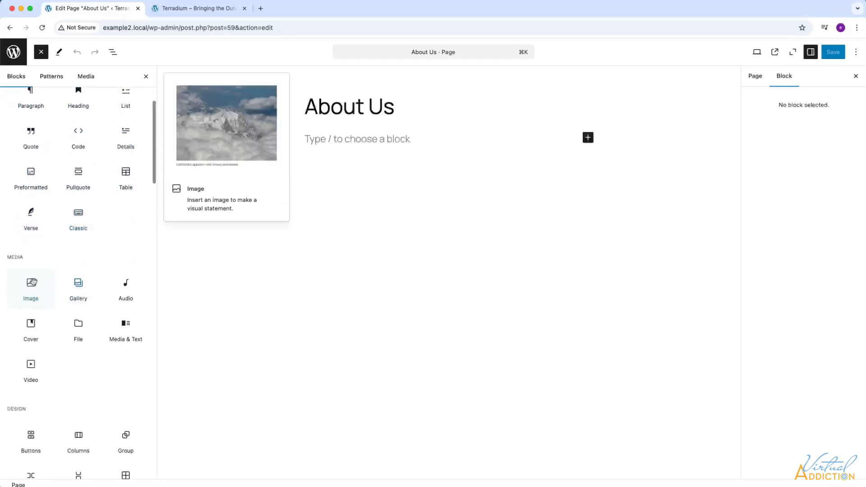
scroll(56, 300, "down", 5)
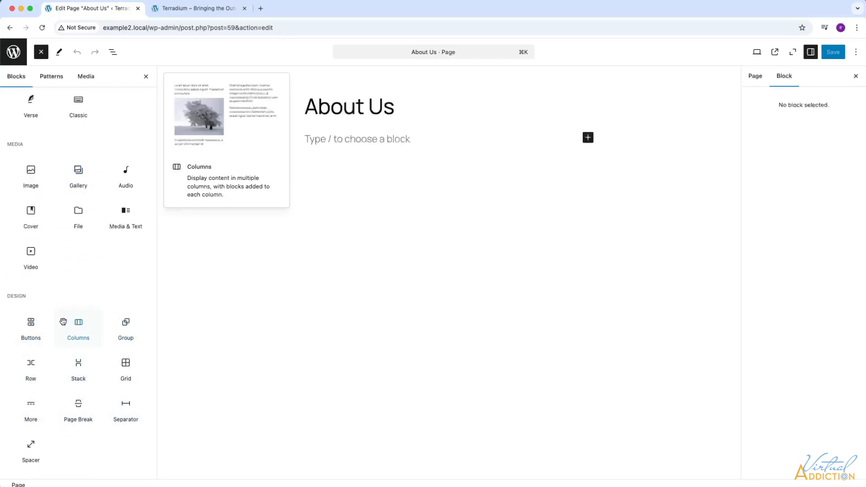
scroll(84, 255, "up", 2)
scroll(84, 255, "up", 4)
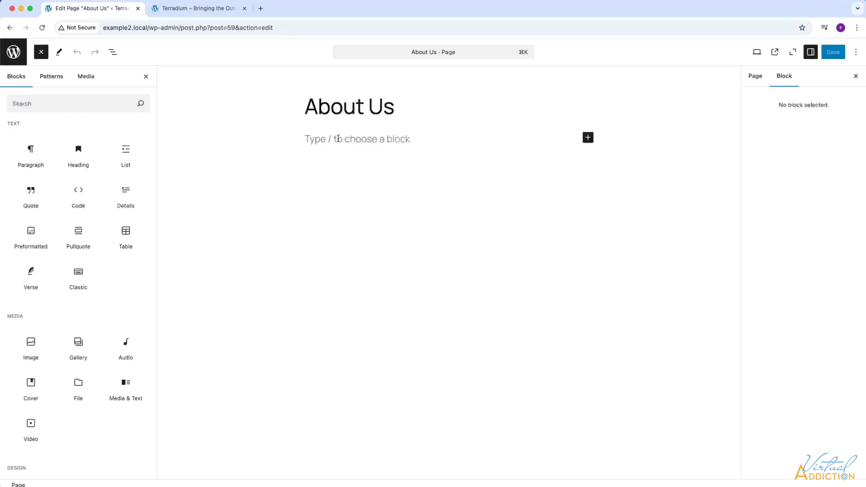
- Write "Welcome to Terradium!" in the empty paragraph below the About Us title
left_click(334, 138)
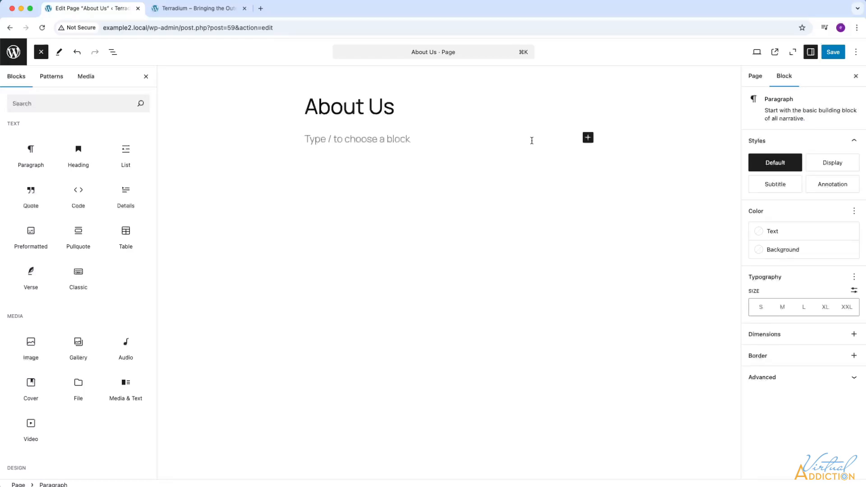
type("Welcoe")
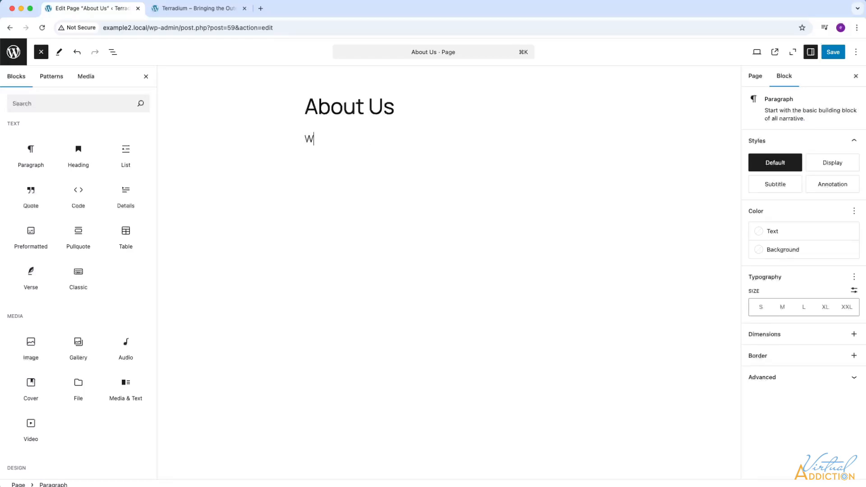
key("BackSpace")
key("BackSpace")
type("ome to Terradium!")
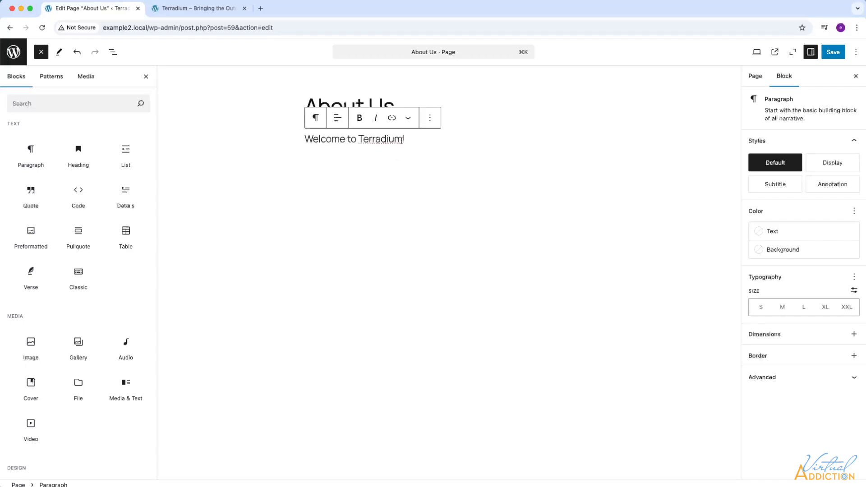
- Transform the "Welcome to Terradium!" paragraph into a Heading block
left_click_drag(413, 140, 303, 140)
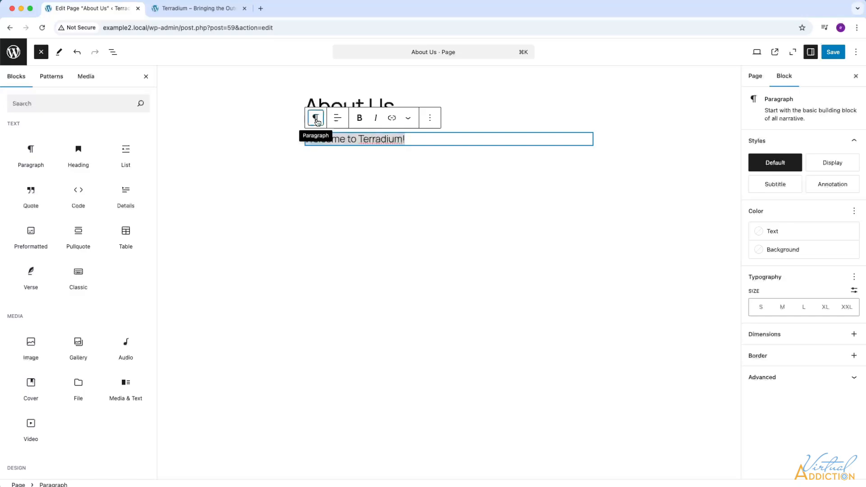
left_click(317, 121)
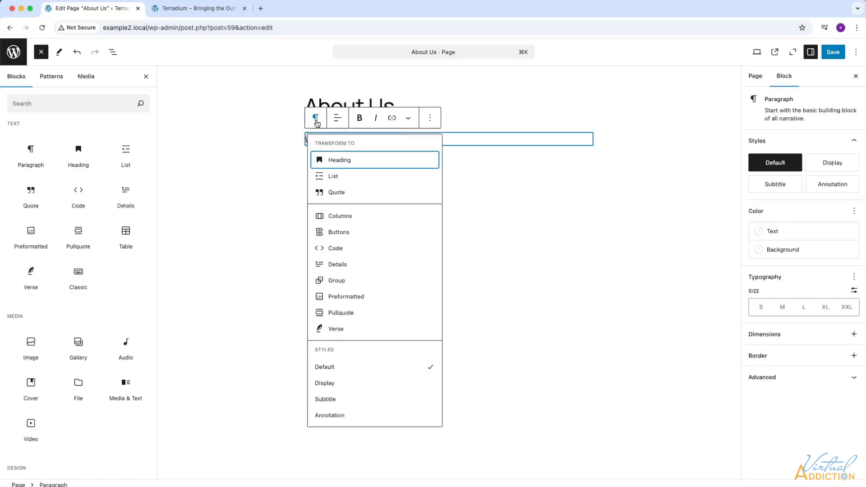
left_click(335, 160)
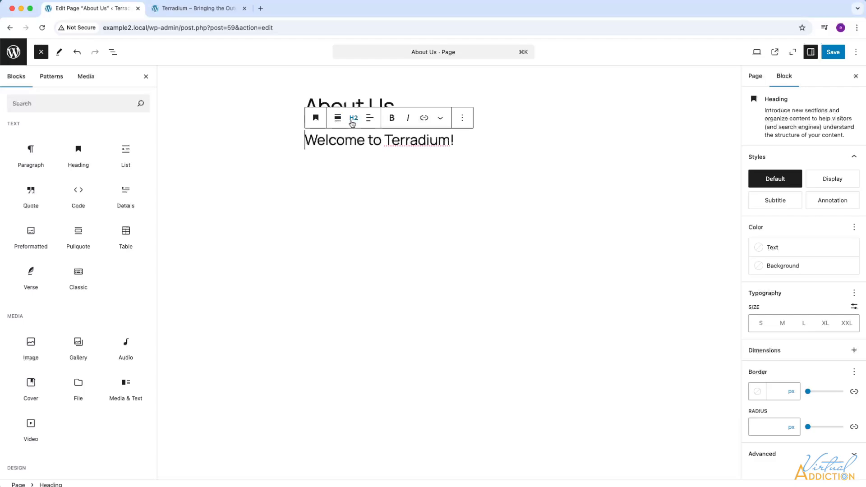
- Try Heading 1 as the level of the welcome heading and set it back to Heading 2
left_click(355, 120)
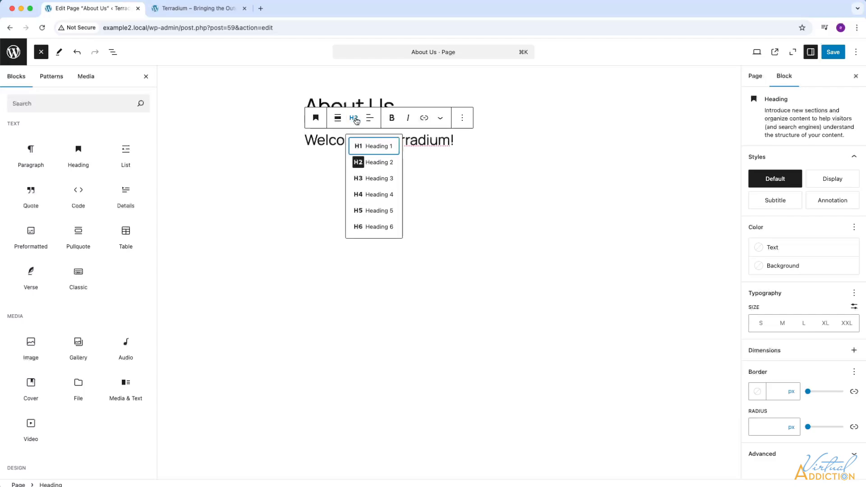
left_click(368, 148)
left_click(354, 119)
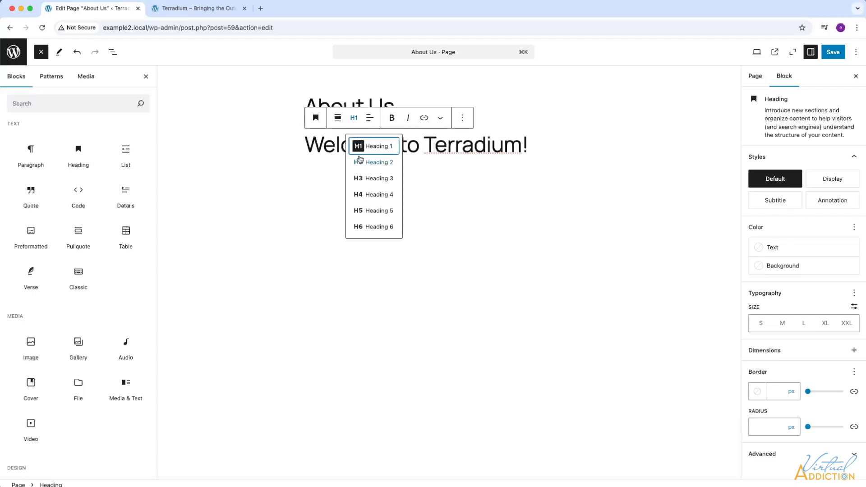
left_click(361, 163)
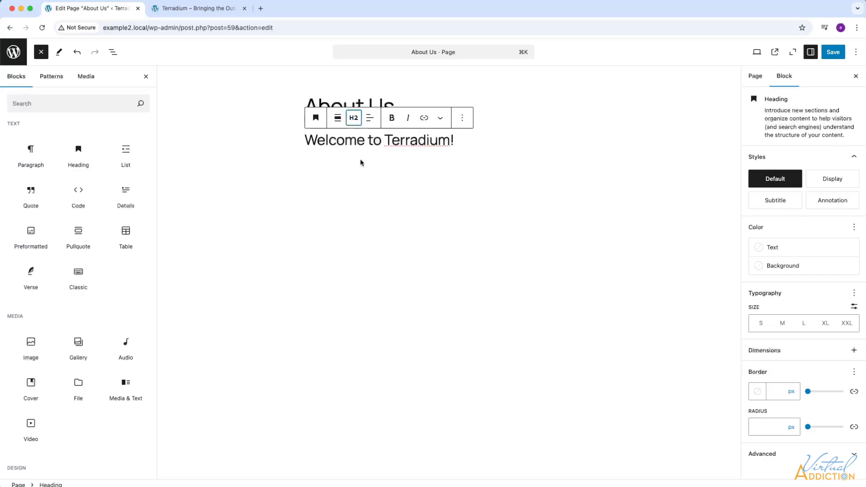
- Check the welcome heading's width options, try centring its text and align it left again
left_click(339, 120)
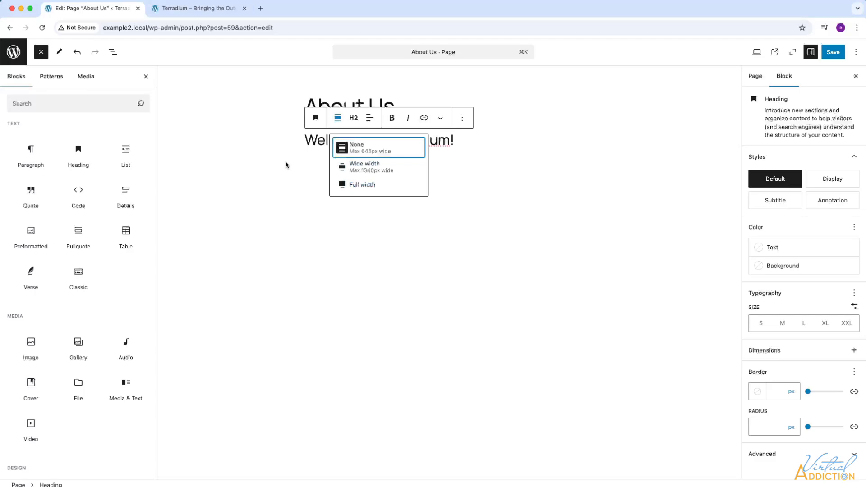
left_click(370, 118)
left_click(370, 118)
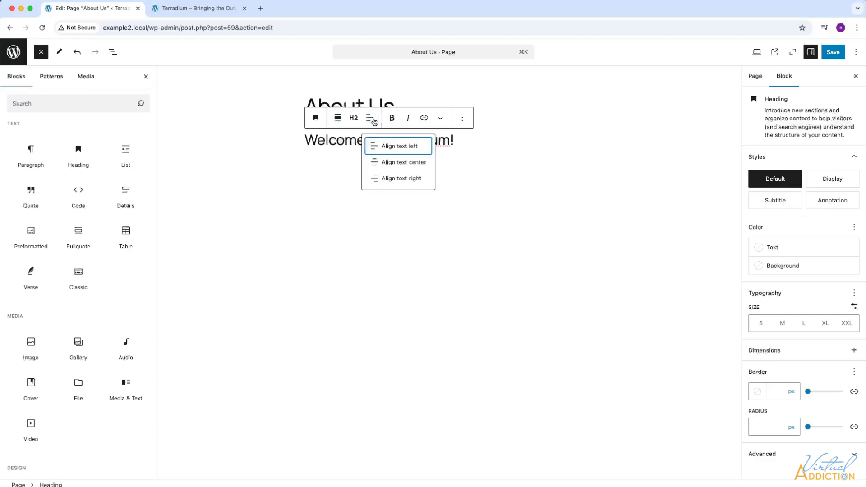
left_click(379, 162)
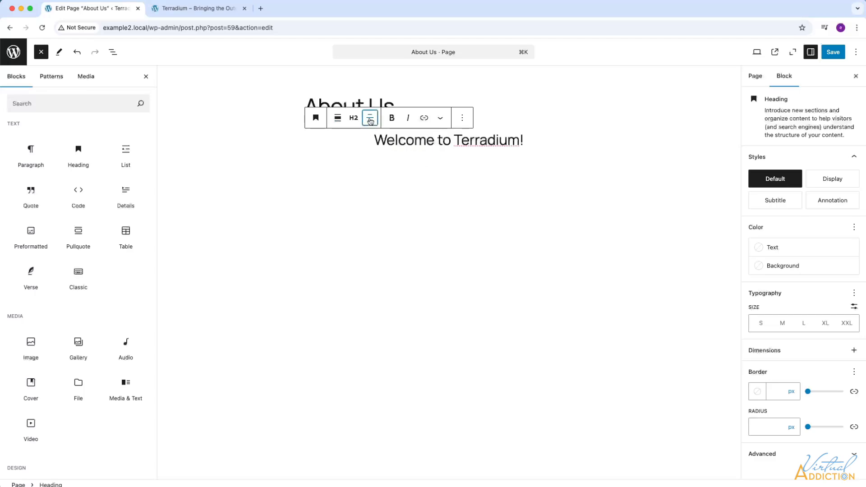
left_click(369, 121)
left_click(380, 150)
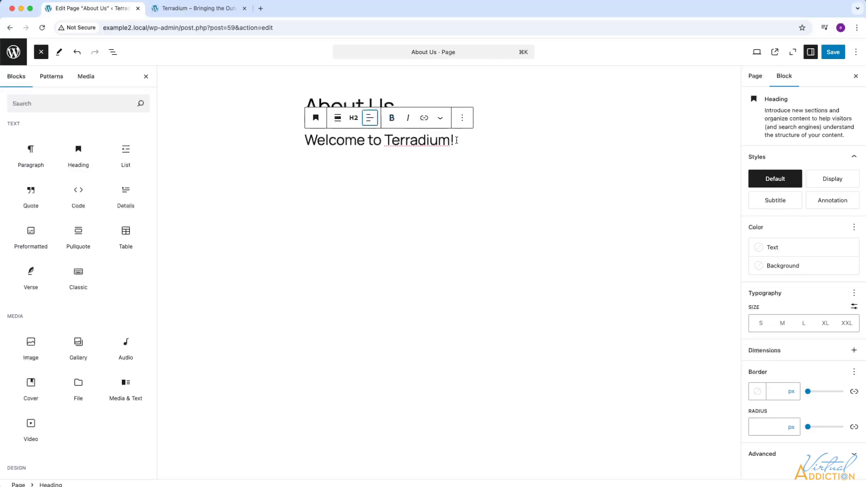
- Make the word "Terradium" in the welcome heading bold, trying italic and removing it again
left_click_drag(454, 140, 387, 141)
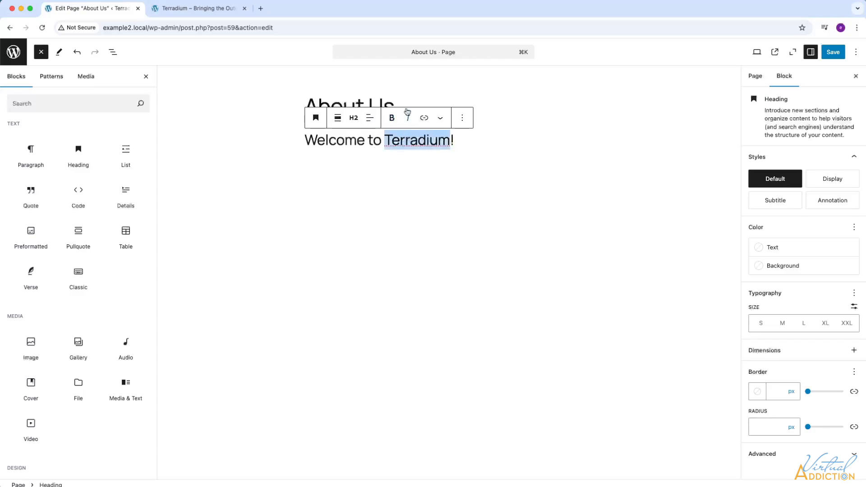
left_click(392, 118)
left_click(410, 120)
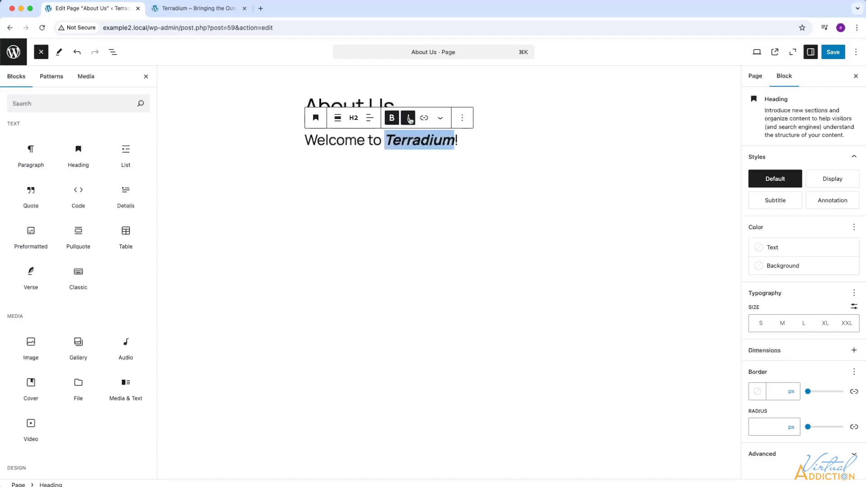
left_click(410, 120)
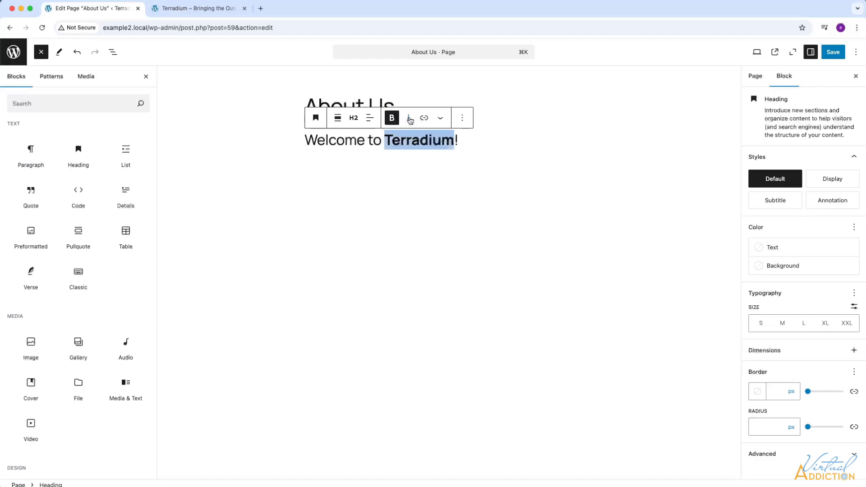
- Review the heading's additional formatting and block options, and start an empty paragraph below the heading
left_click(441, 120)
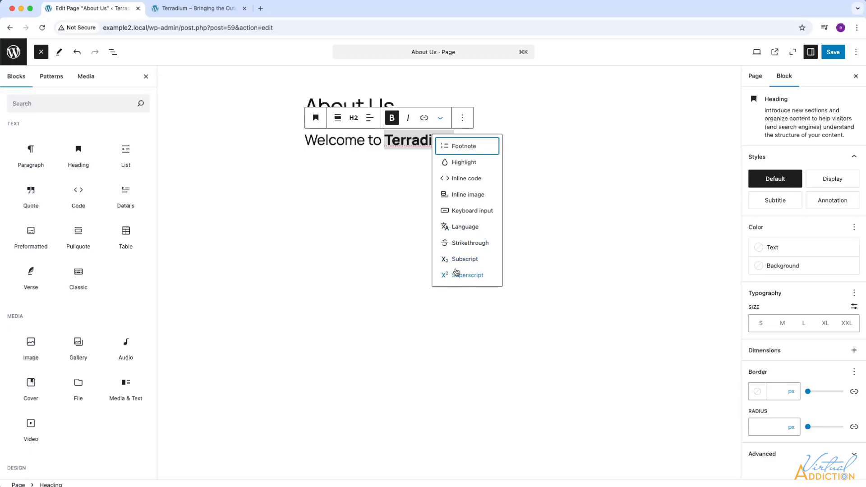
left_click(463, 121)
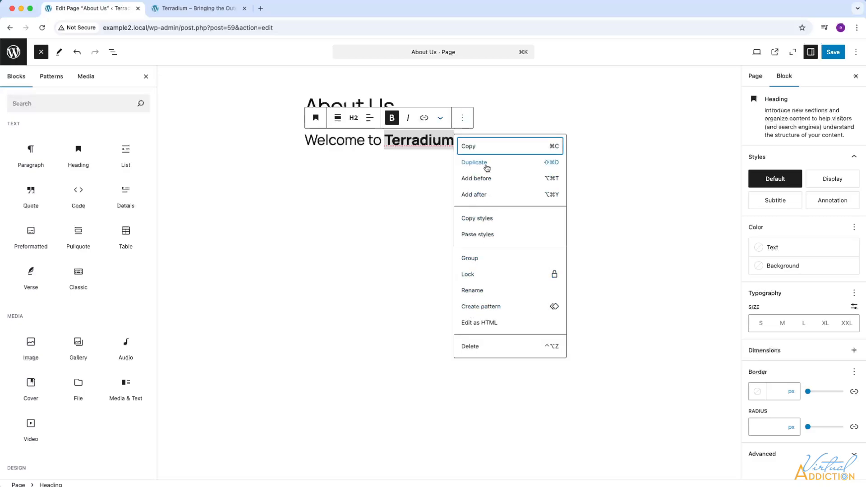
left_click(387, 233)
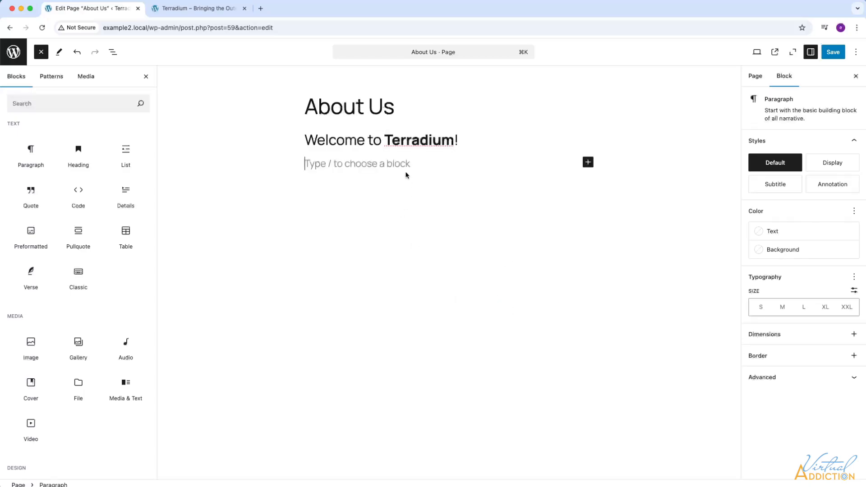
- Try the Display, Annotation and Subtitle styles on the welcome heading and set it back to Default
left_click(328, 135)
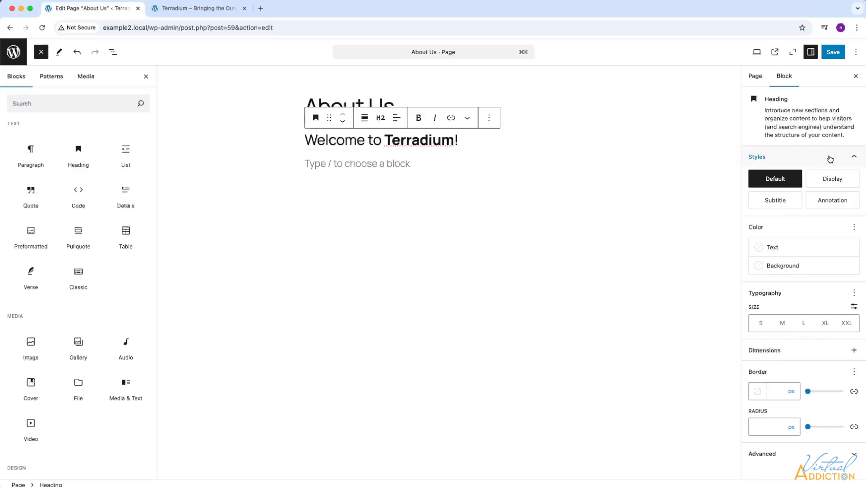
left_click(828, 180)
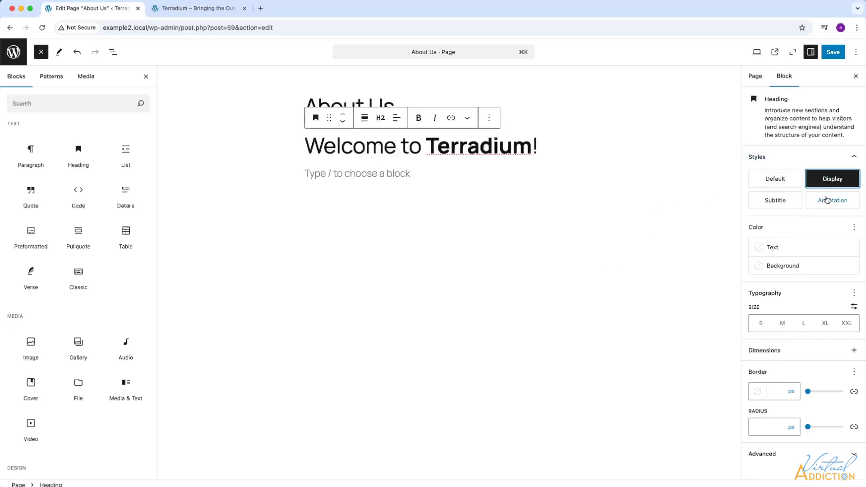
left_click(829, 200)
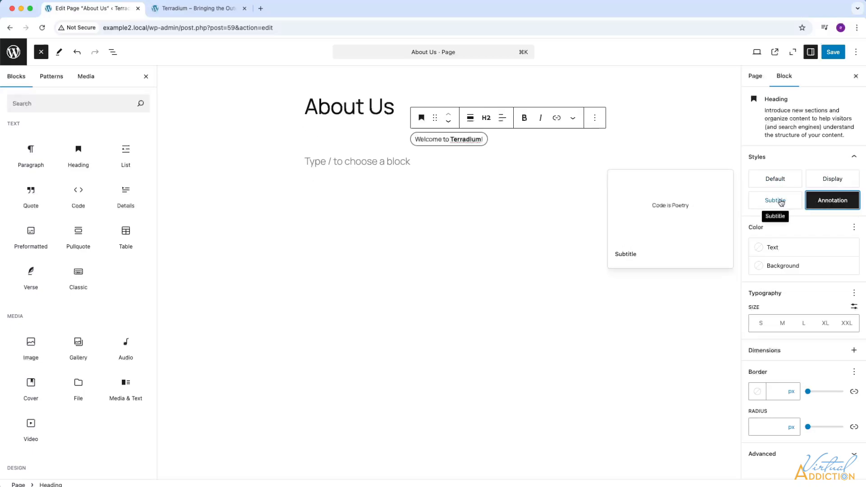
left_click(784, 201)
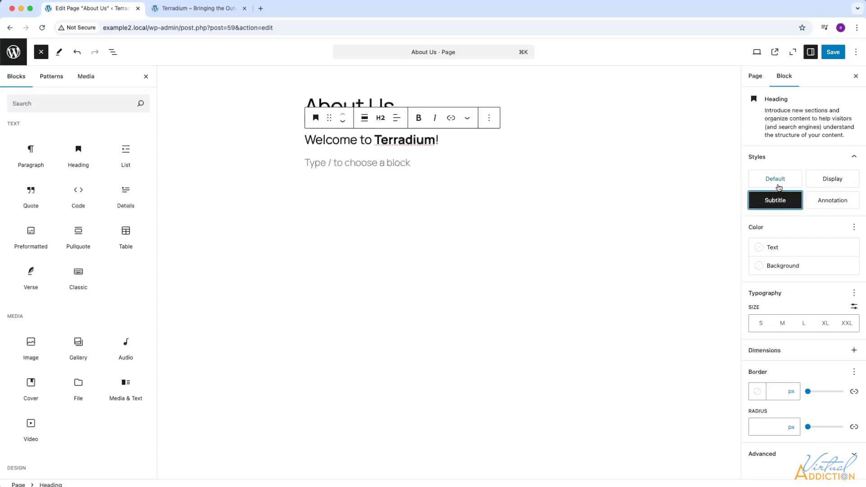
left_click(779, 184)
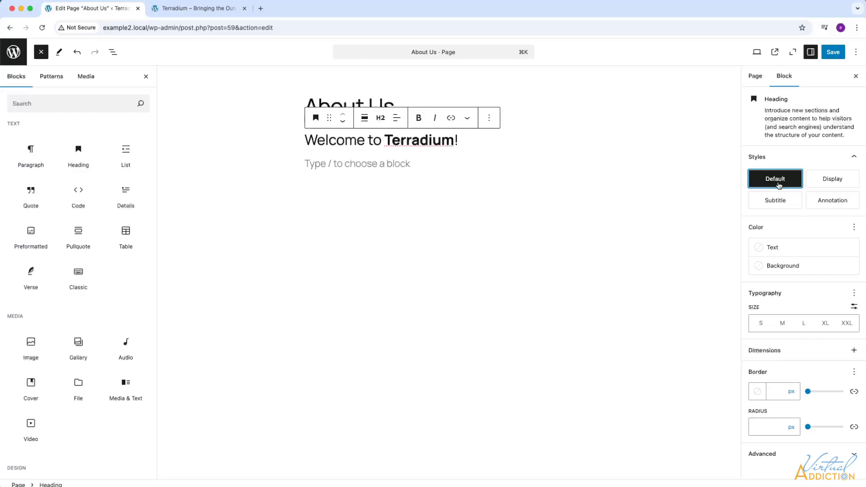
- Try Accent 2 as the welcome heading's text color, followed by the custom teal #29B8CF
left_click(769, 249)
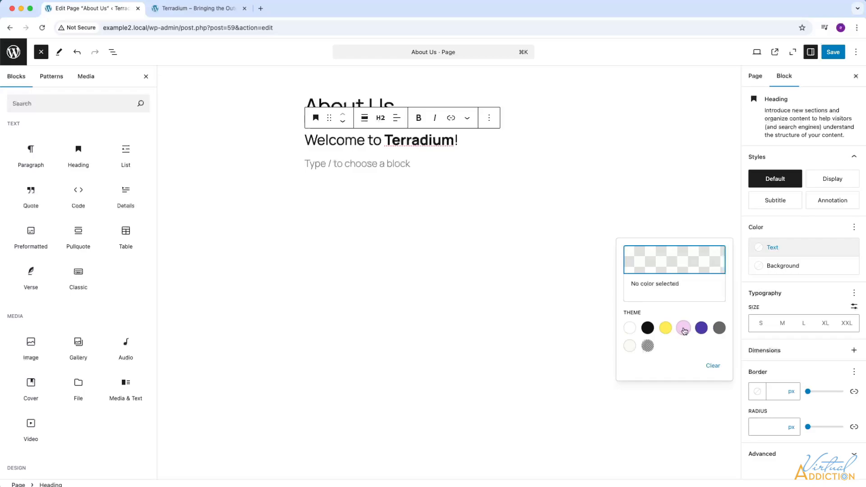
left_click(684, 330)
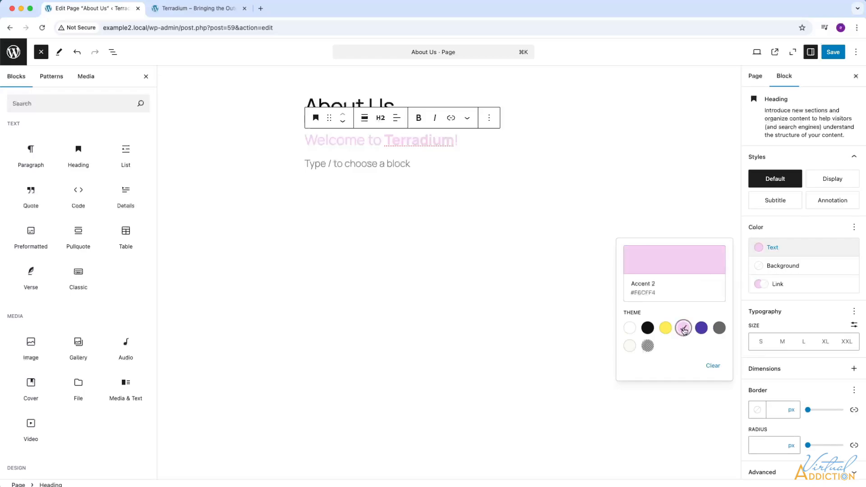
left_click(689, 267)
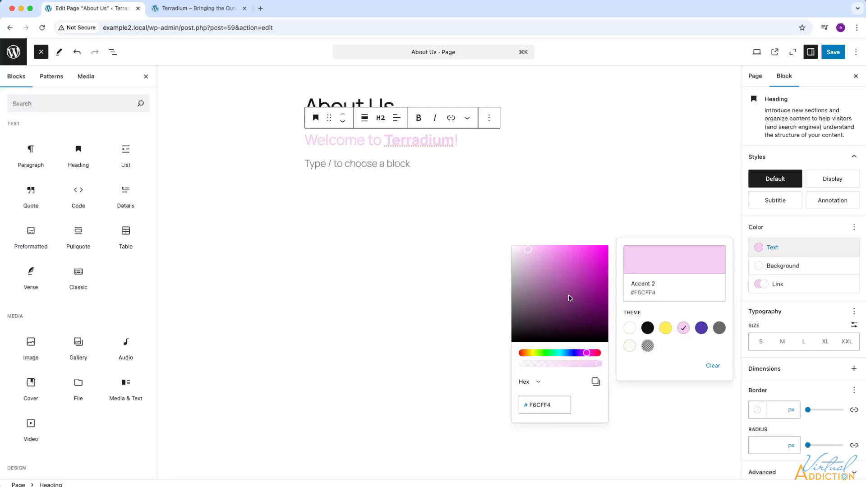
left_click_drag(582, 358, 561, 352)
left_click(587, 262)
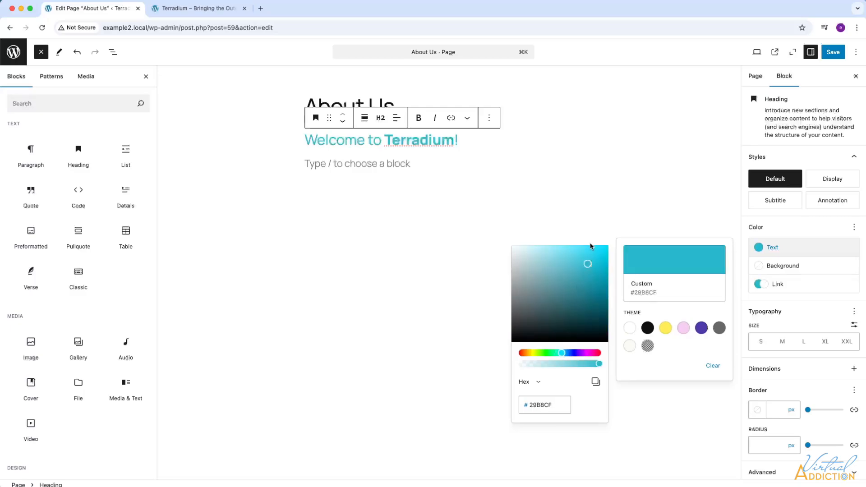
- Try the Accent 5 background on the welcome heading, and clear both its background and text colors
left_click(792, 267)
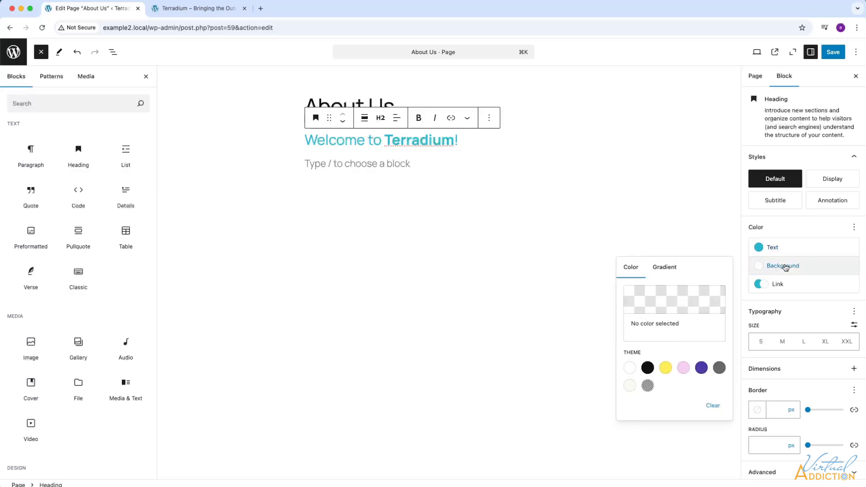
left_click(629, 386)
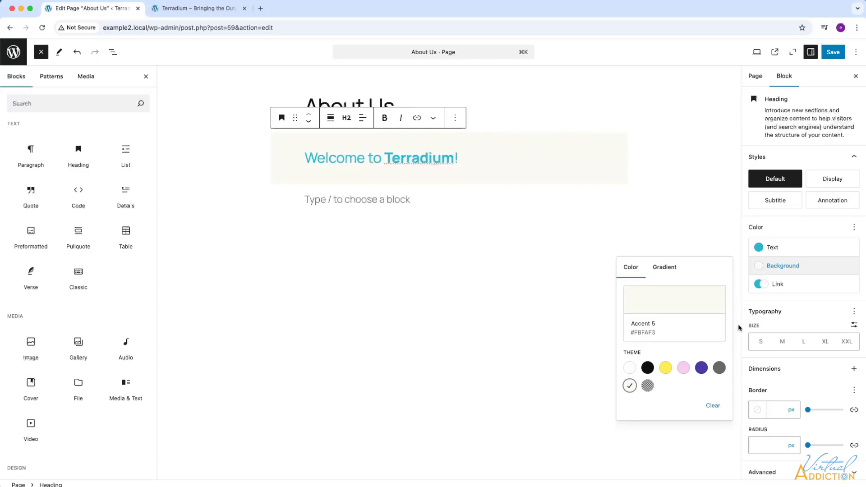
left_click(713, 408)
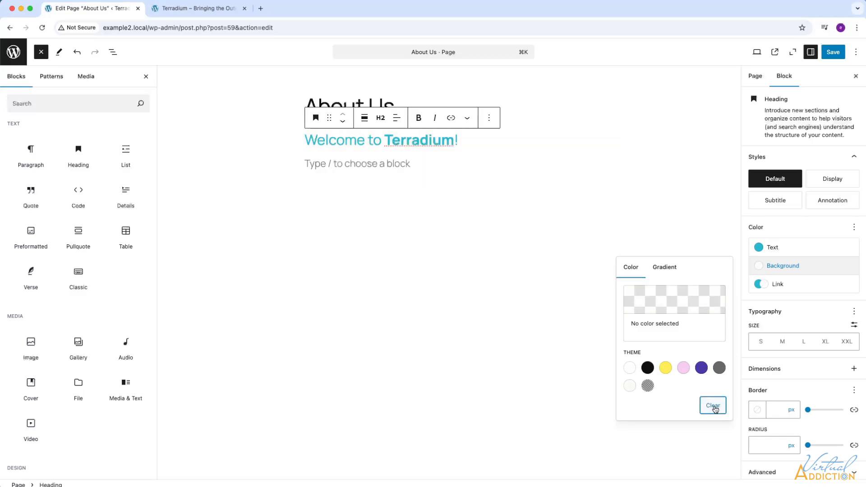
left_click(781, 248)
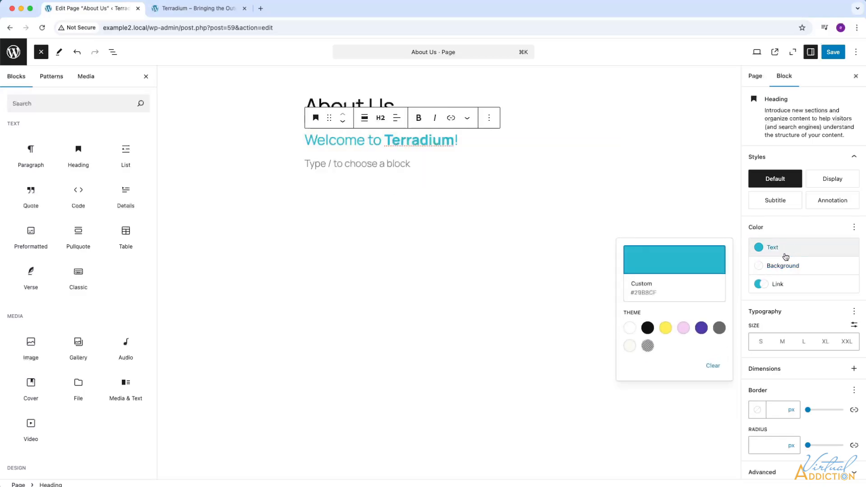
left_click(715, 366)
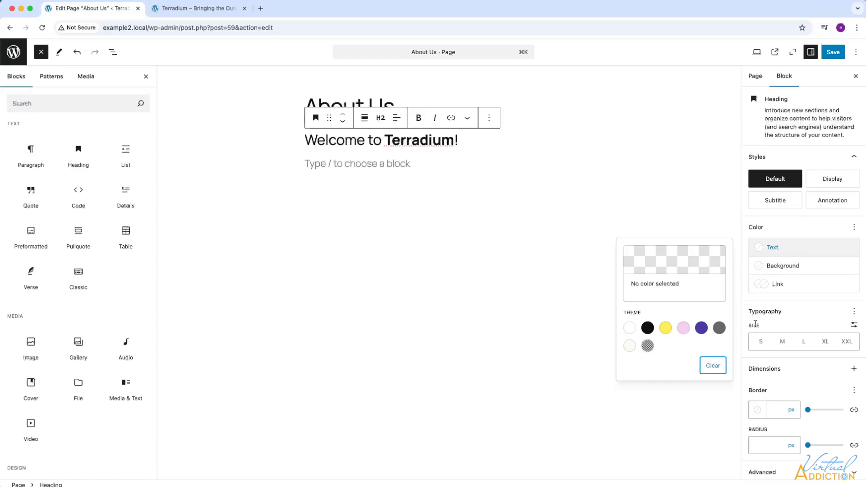
- Try the medium and small text sizes on the welcome heading and set it to Extra Large
left_click(777, 343)
left_click(761, 343)
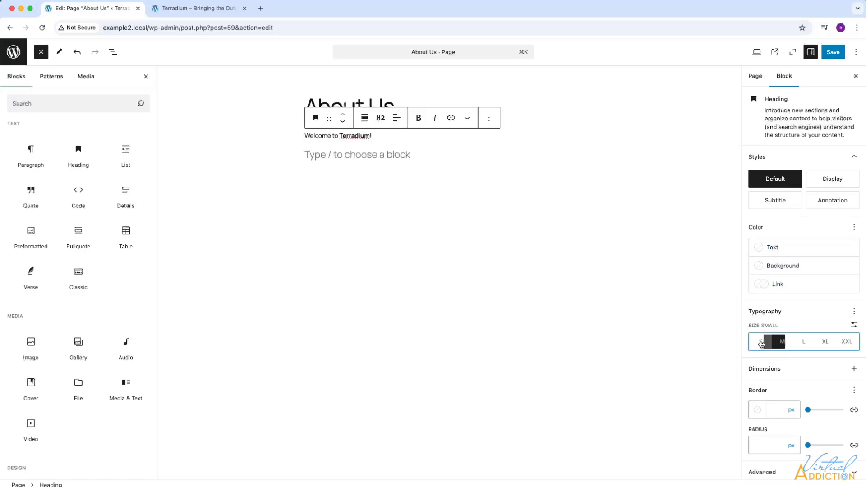
left_click(824, 342)
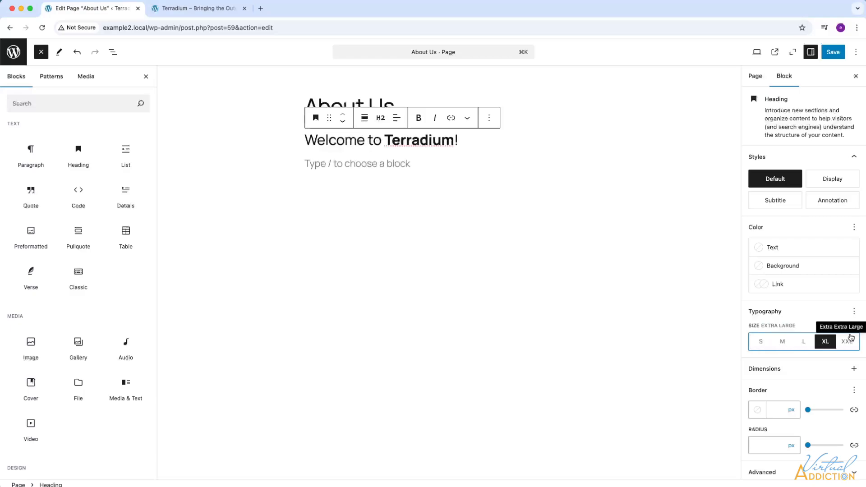
- Add the font option to the welcome heading's typography settings and set the font to Fira Code
left_click(854, 311)
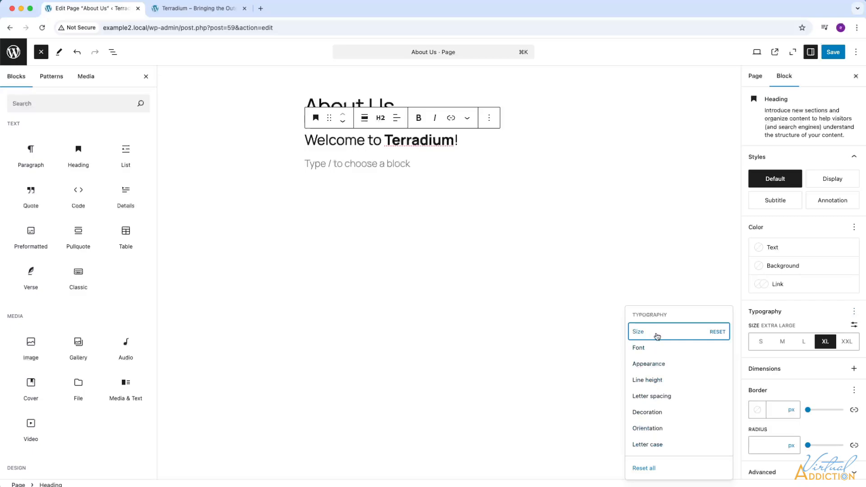
left_click(640, 350)
left_click(772, 342)
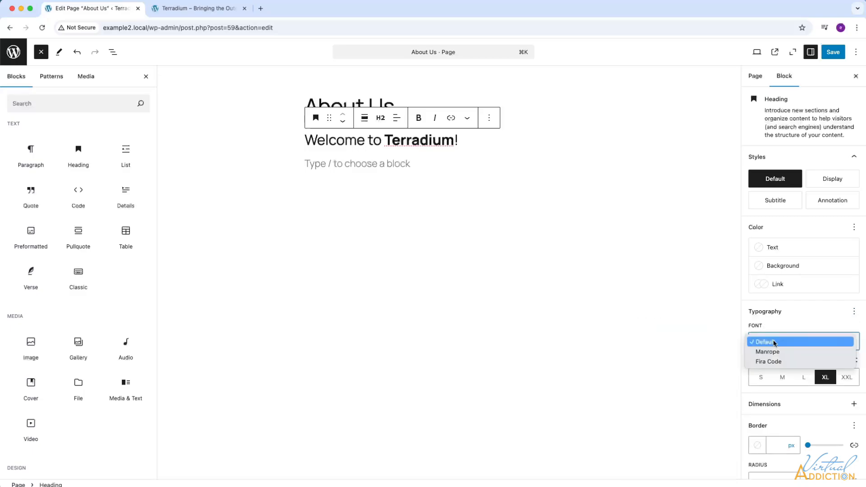
left_click(775, 361)
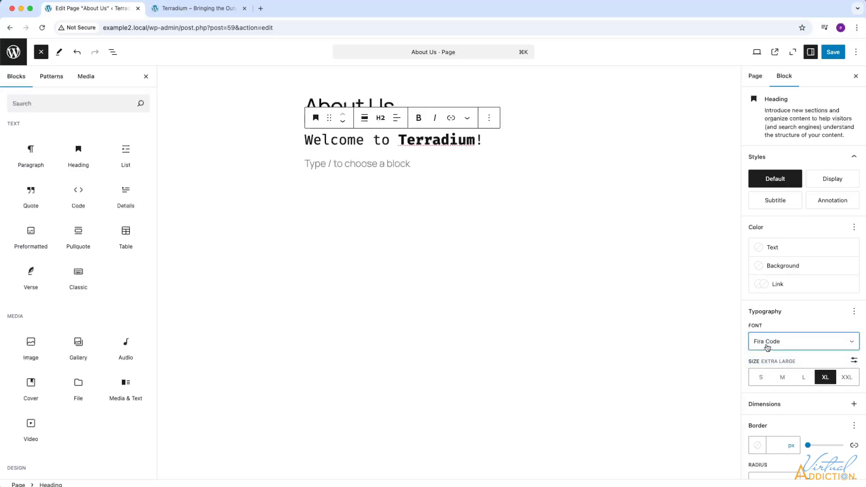
left_click(773, 341)
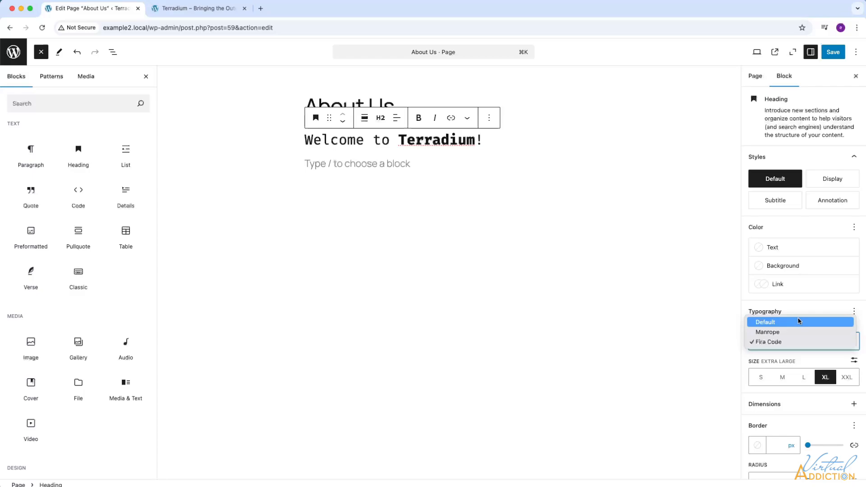
left_click(851, 313)
- Add the appearance option to the welcome heading's typography settings and set it to Semi Bold
left_click(851, 314)
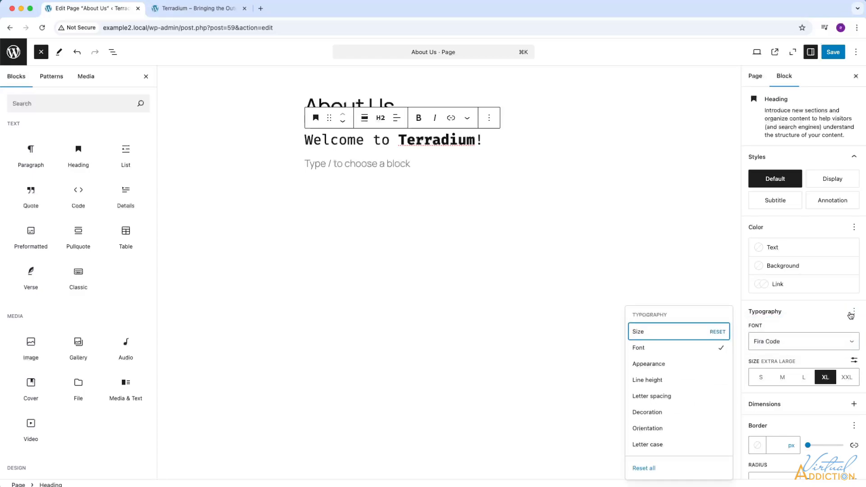
left_click(659, 368)
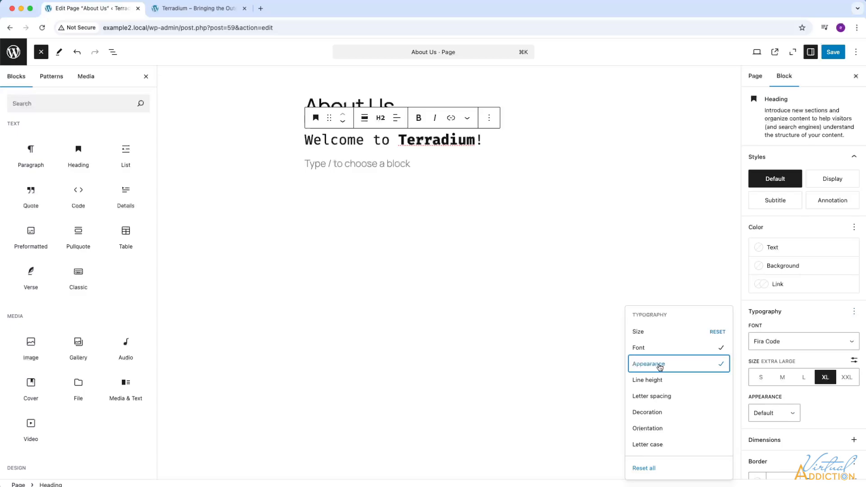
left_click(775, 413)
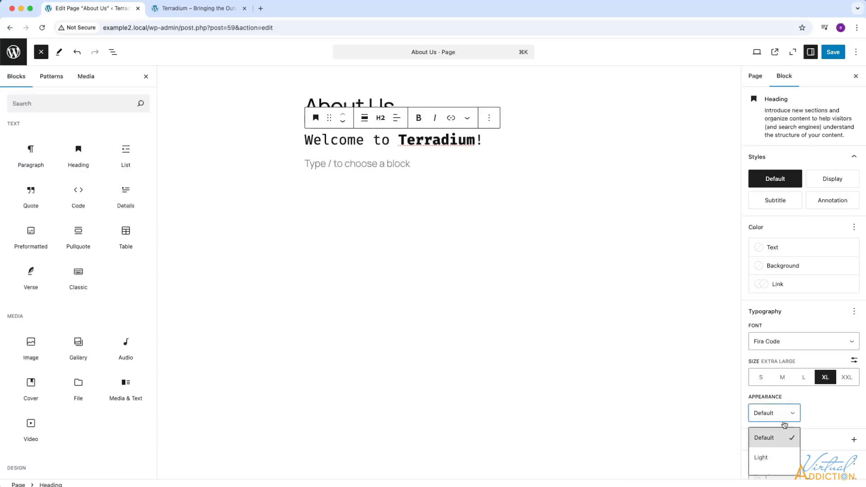
scroll(780, 460, "down", 3)
left_click(772, 441)
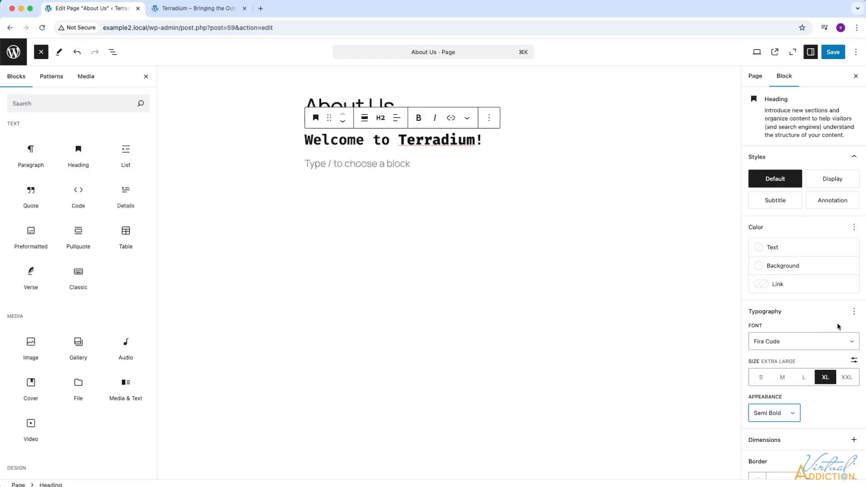
- Add the letter case option to the welcome heading's typography settings and set it to uppercase
left_click(854, 311)
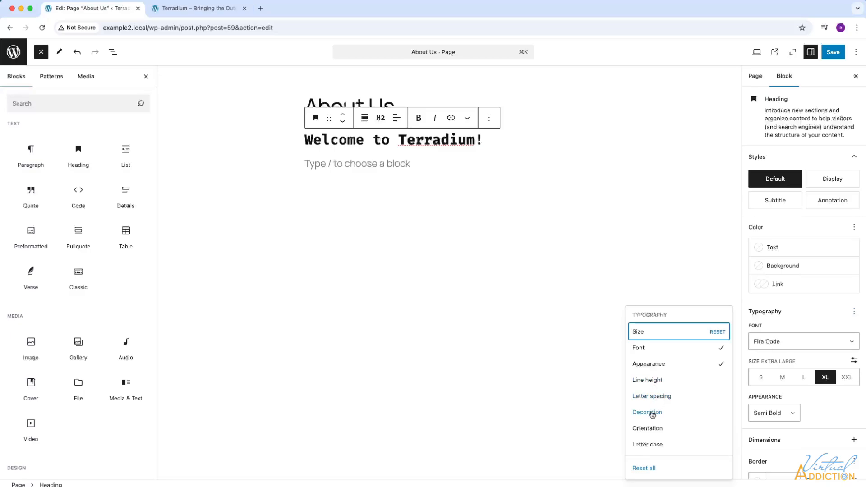
left_click(653, 446)
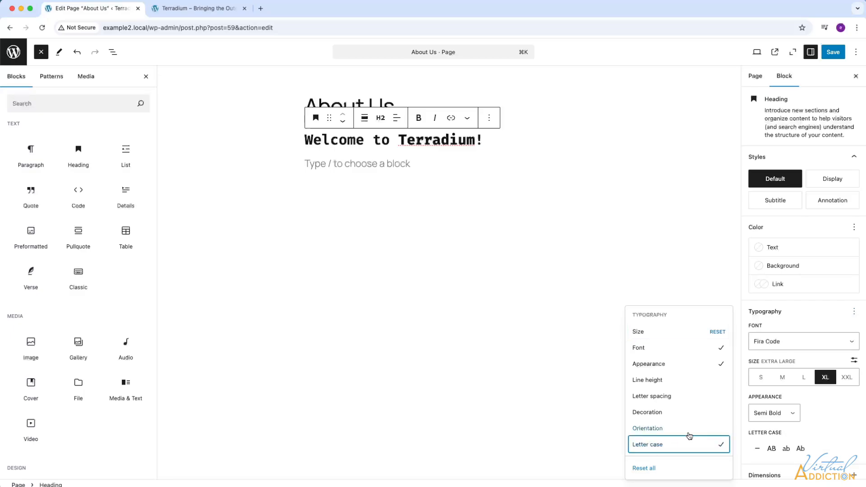
left_click(772, 449)
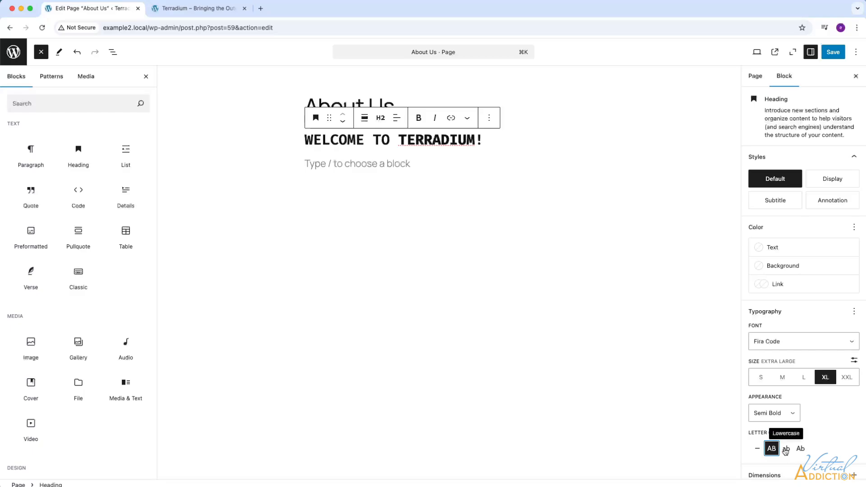
- Reset all typography settings of the welcome heading to their defaults
scroll(827, 347, "down", 5)
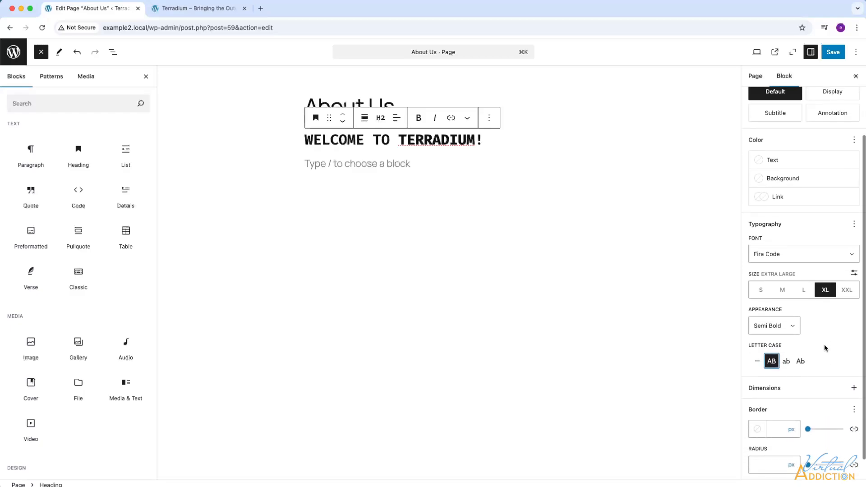
left_click(854, 205)
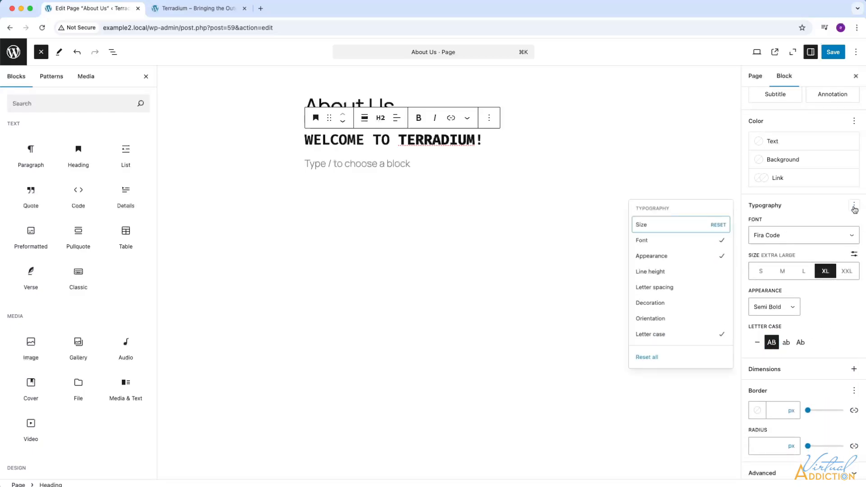
left_click(645, 362)
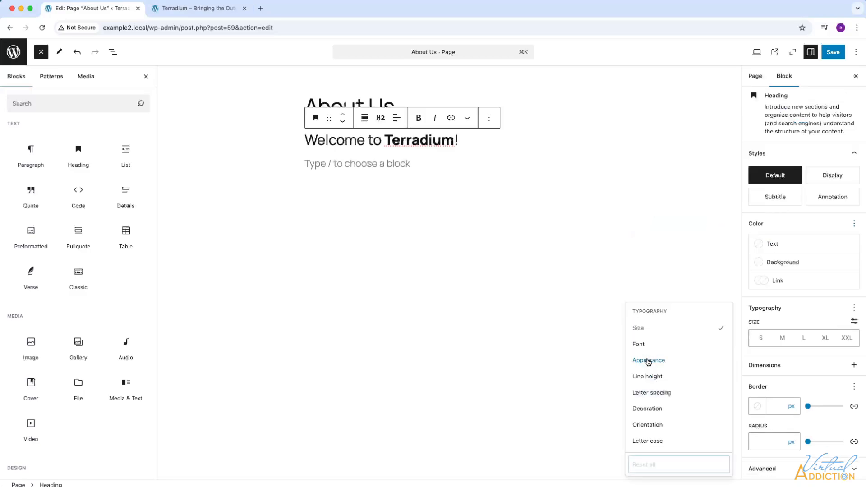
left_click(648, 248)
left_click(384, 140)
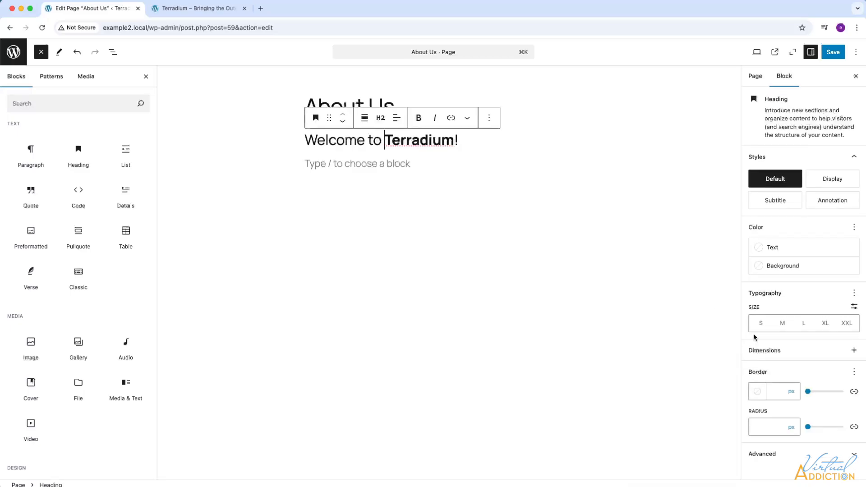
- Give the welcome heading a 22 px border with a 22 px corner radius
left_click(853, 350)
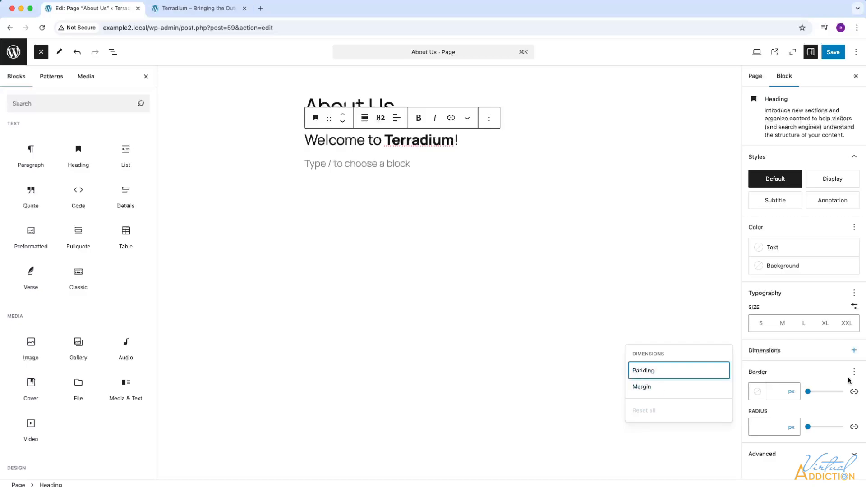
left_click_drag(808, 391, 816, 393)
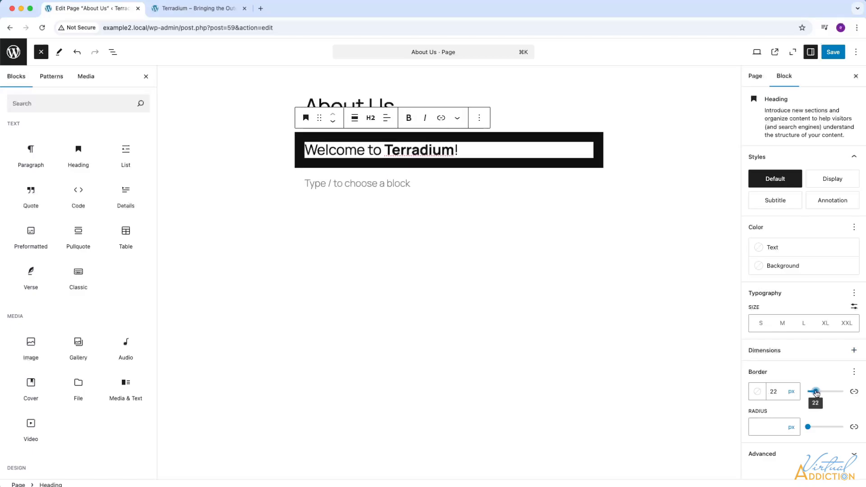
left_click_drag(808, 427, 816, 427)
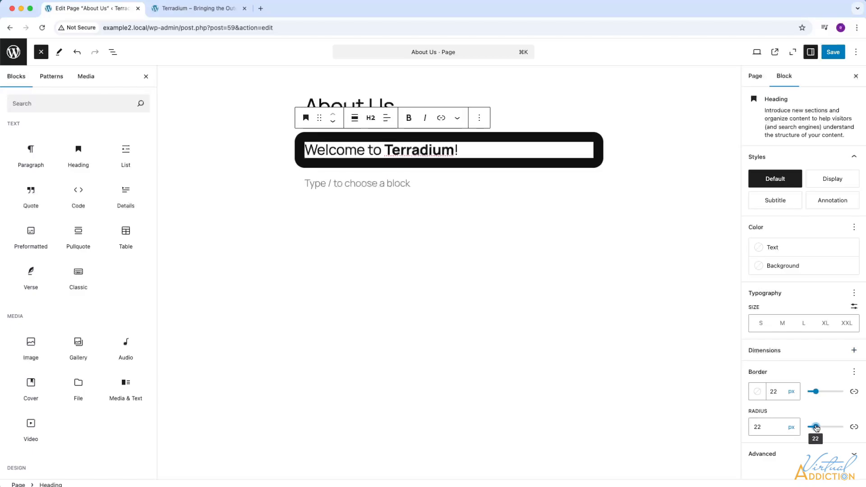
- Add padding to the welcome heading and set both the vertical and horizontal padding to Small
left_click(853, 350)
left_click(652, 371)
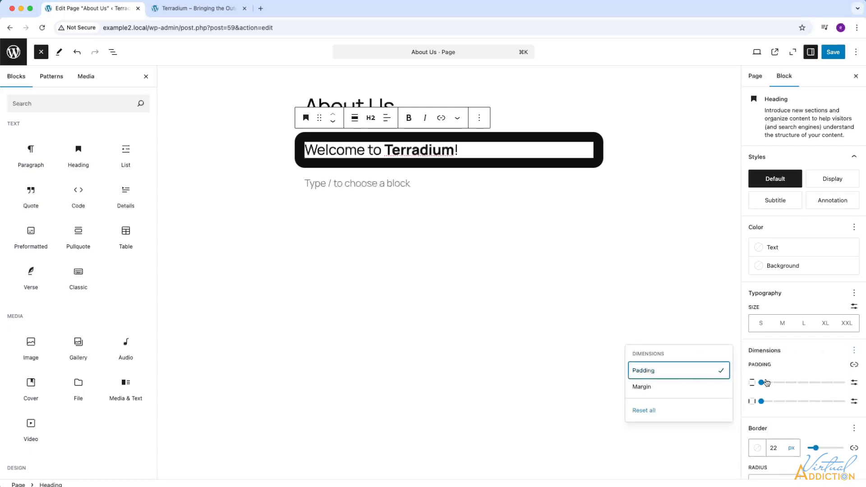
left_click_drag(761, 383, 795, 383)
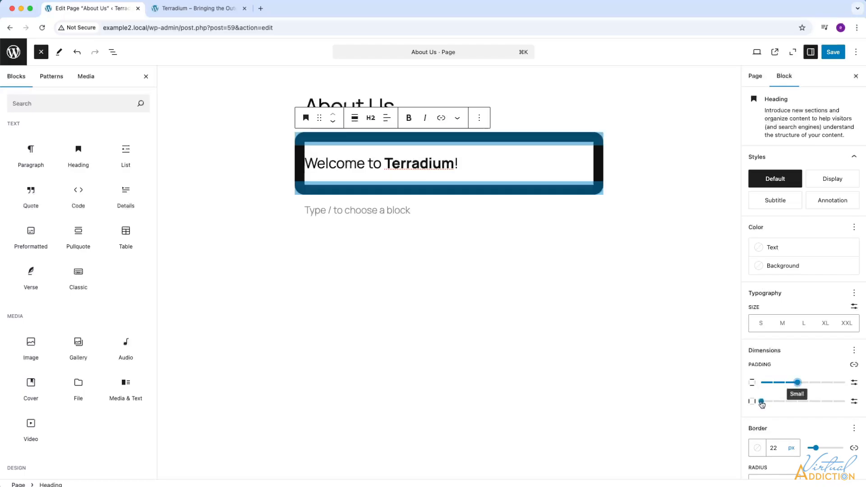
left_click_drag(761, 402, 798, 401)
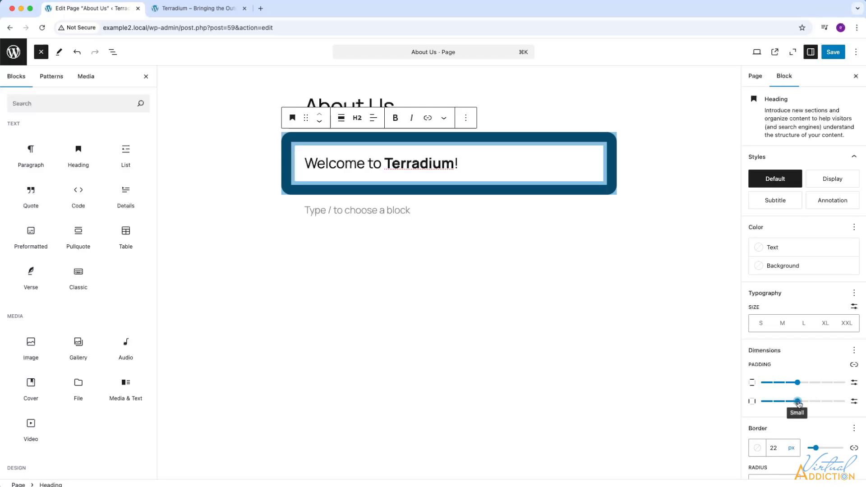
- Reset all dimensions and border settings of the welcome heading to their defaults
left_click(854, 351)
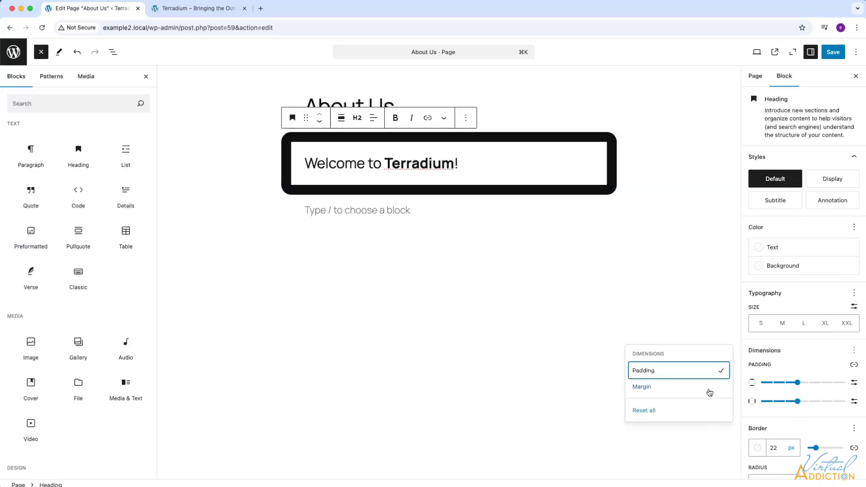
left_click(667, 410)
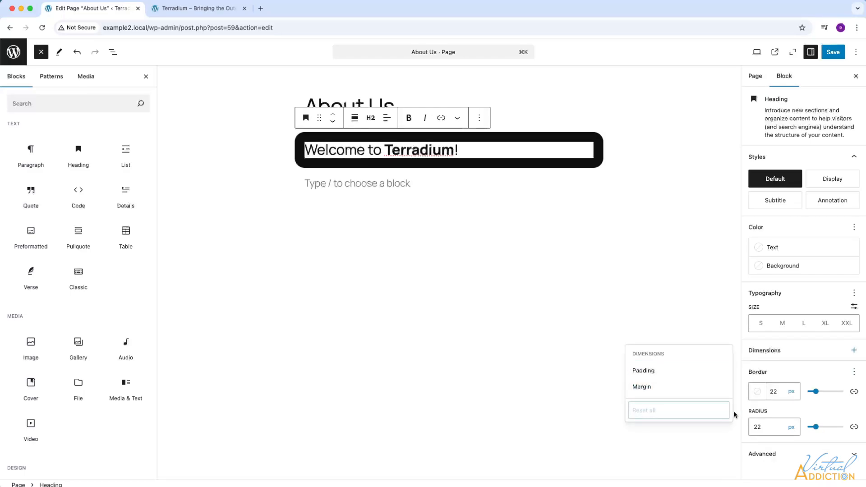
left_click(854, 372)
left_click(646, 432)
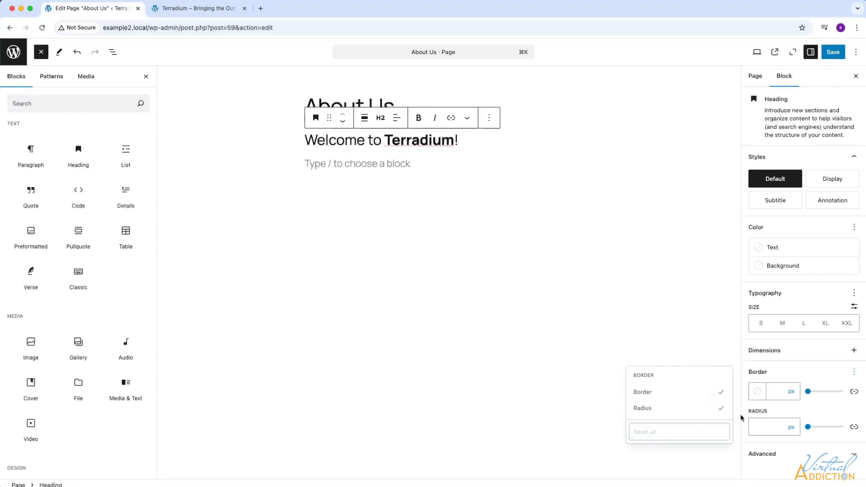
- Examine the welcome heading's advanced settings for the HTML anchor and additional CSS classes
left_click(843, 453)
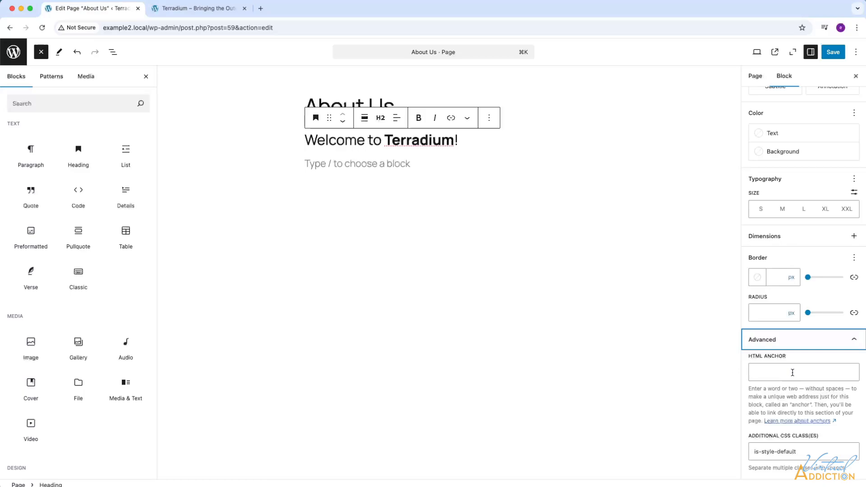
left_click(854, 340)
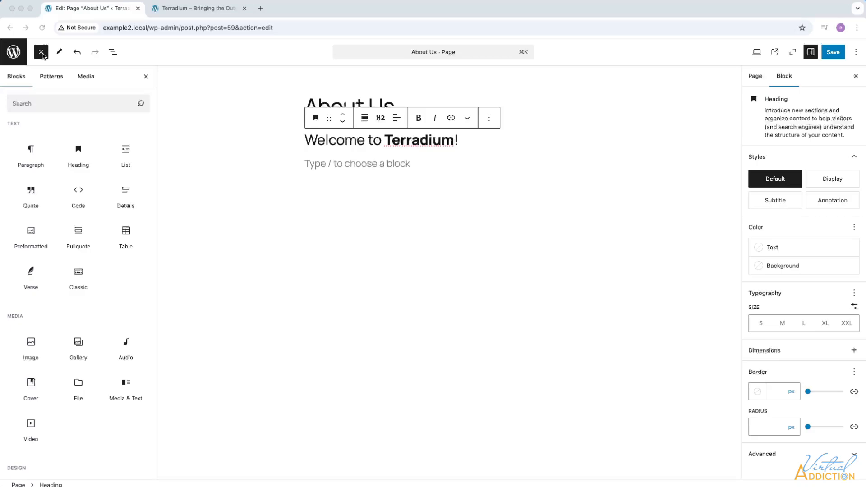
- Add a paragraph below the welcome heading with the introduction starting "Welcome to Terradium! We're passionate about bringing the beauty and tranquility of nature indoors"
left_click(28, 150)
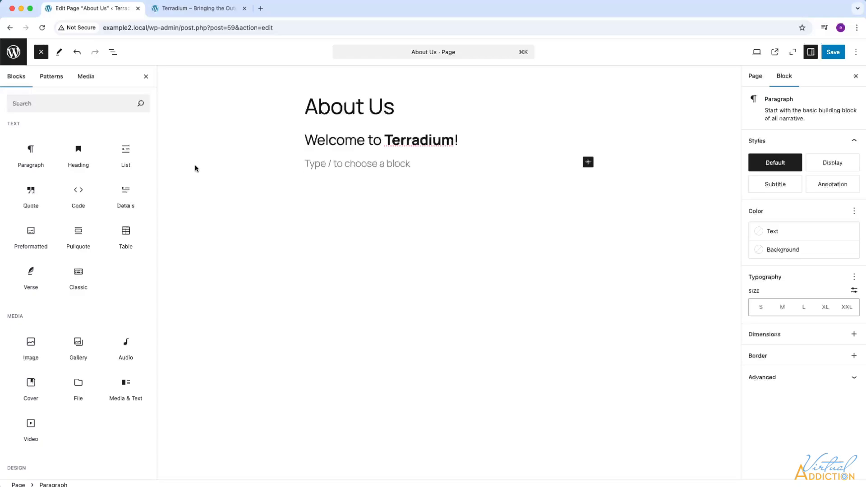
type("Welcome to Terradium! We're passionate about bringing the beauty and tranquility of nature indoors through our handcrafted custom terrariums. We believe that every space, whether it's a cozy home or a bustling office, deserves a touch of living art.")
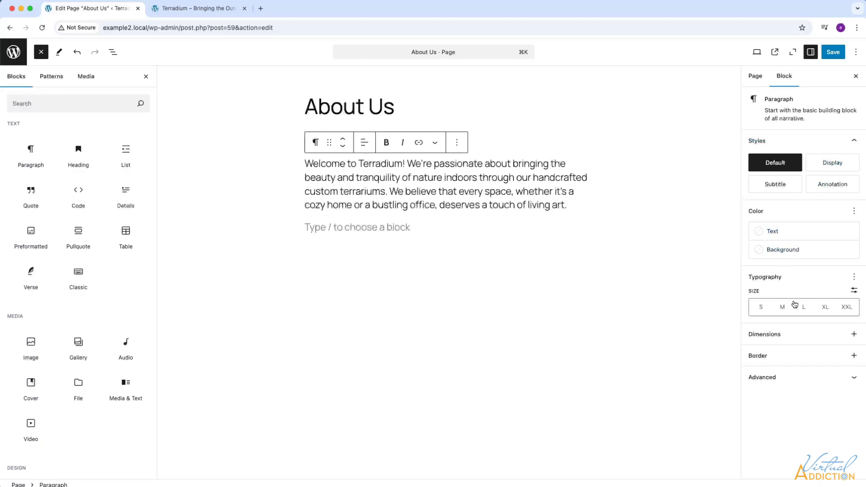
- Paste the copied "Our Mission" text, with its bulleted list and closing paragraph, below the introductory paragraph
left_click(410, 242)
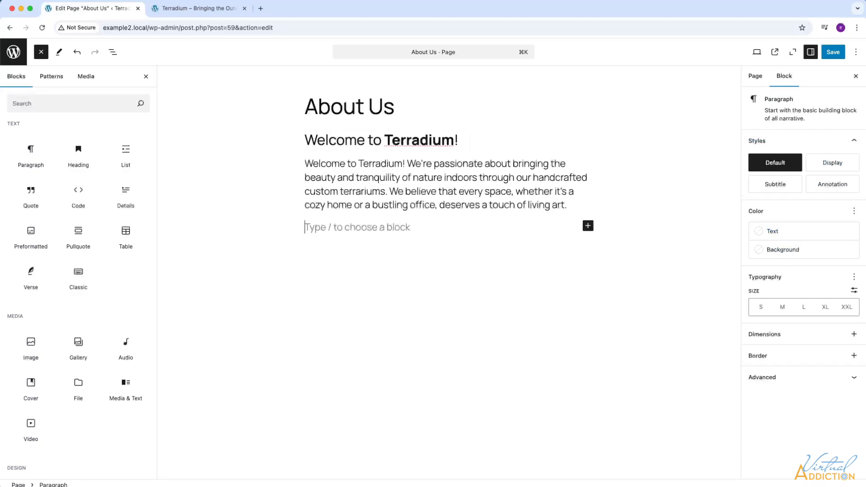
key("super+Tab")
left_click(333, 228)
key("super+v")
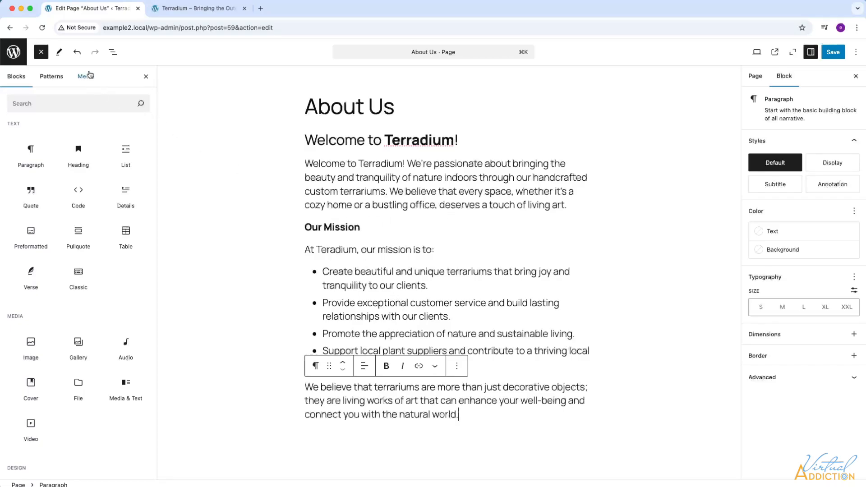
- Show the page's list view and transform the "Our Mission" paragraph into a level H3 heading
triple_click(344, 229)
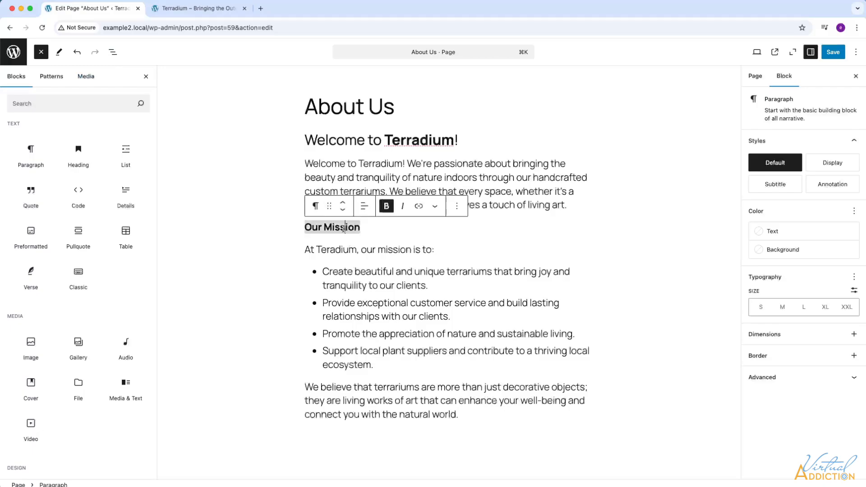
left_click(111, 51)
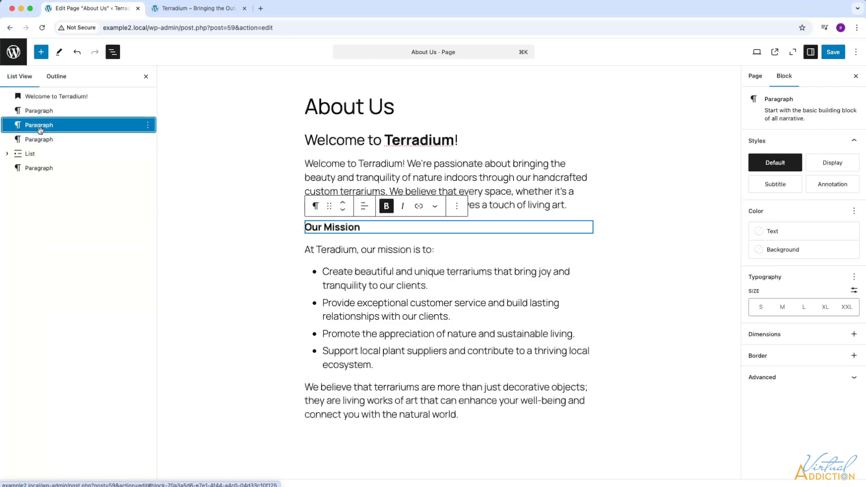
triple_click(341, 223)
left_click(316, 206)
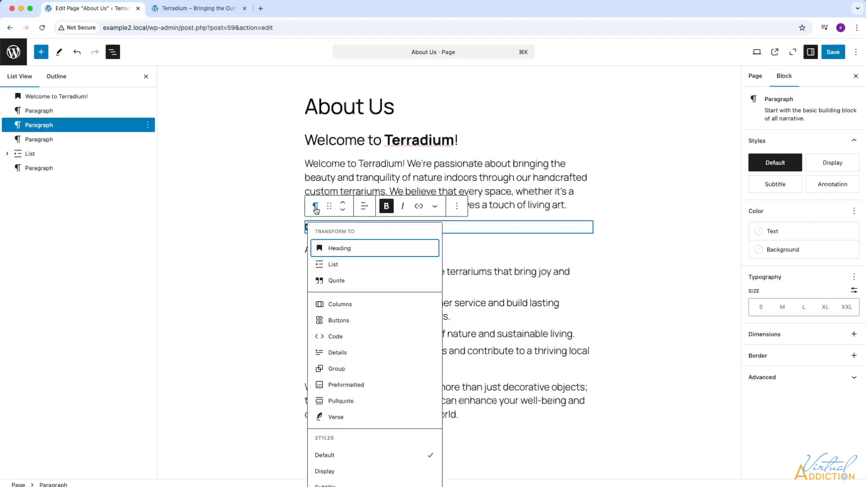
left_click(341, 248)
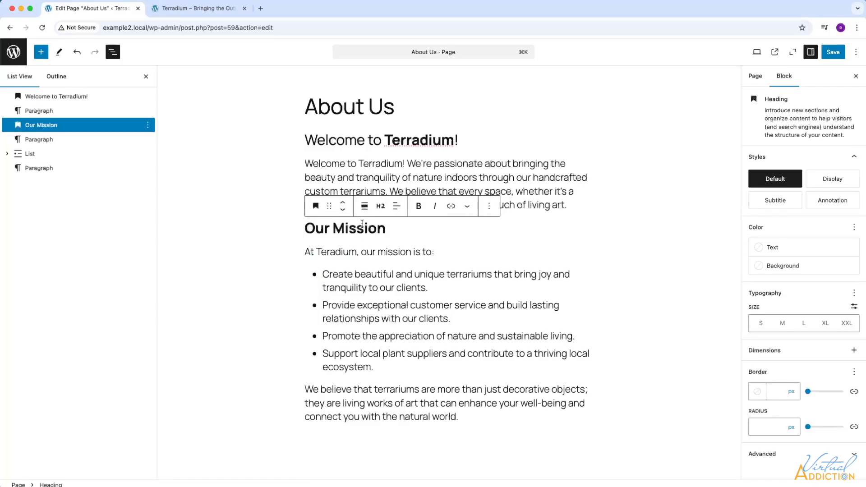
left_click(380, 206)
left_click(401, 267)
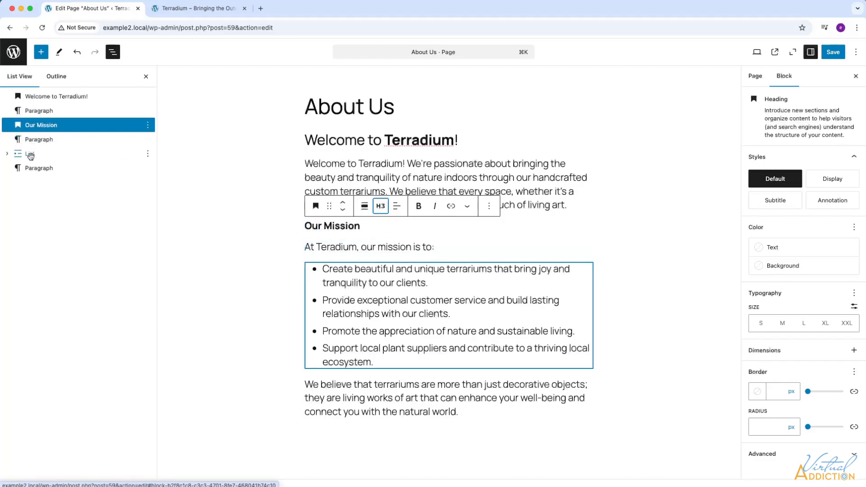
- Expand the mission list in the block structure, try the Checkmark style on it and return it to Default
left_click(7, 154)
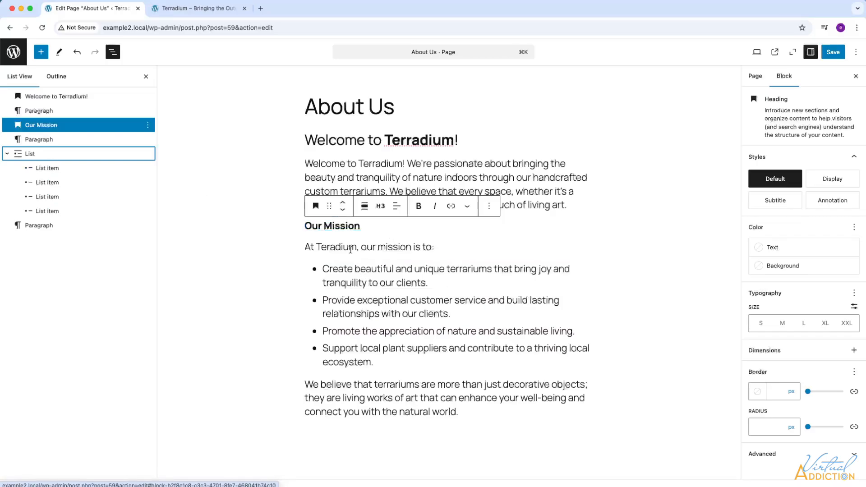
left_click(68, 154)
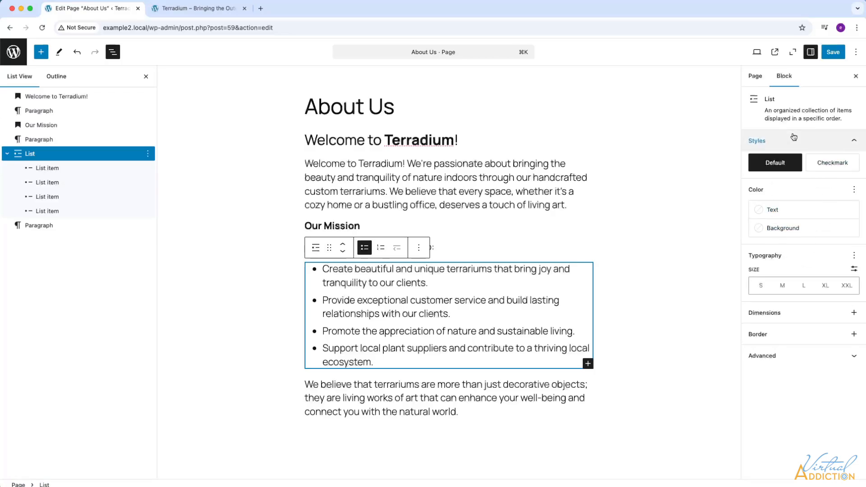
left_click(833, 162)
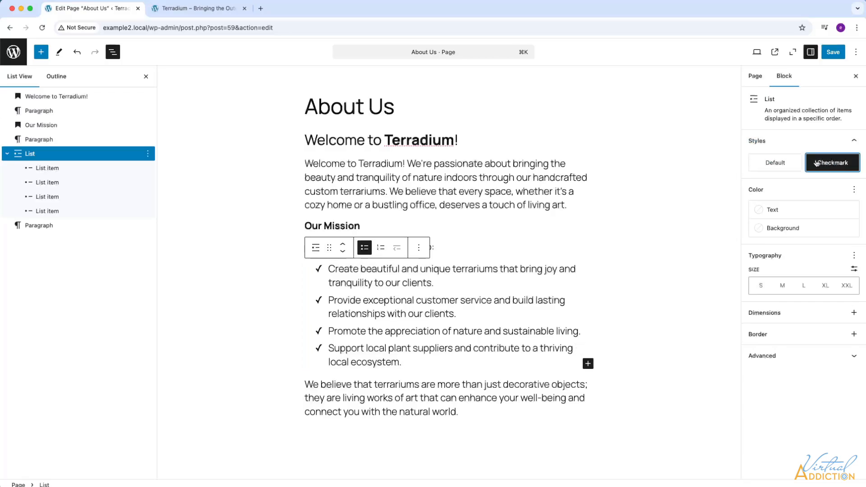
left_click(774, 163)
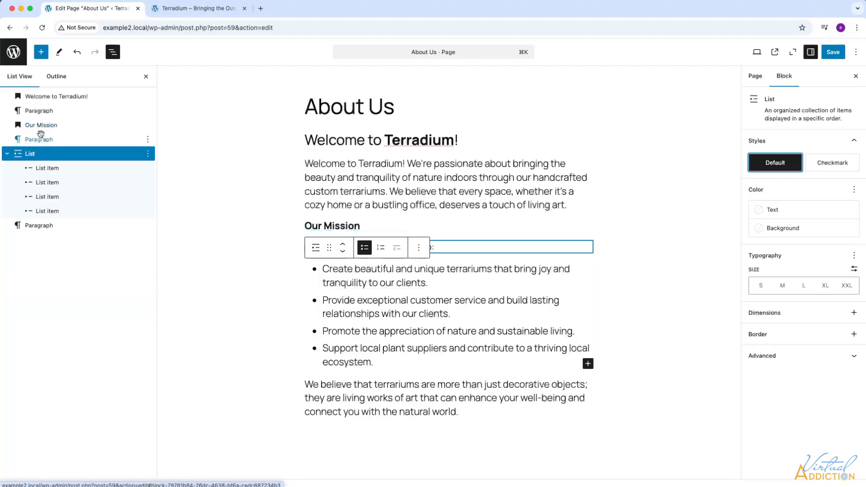
- Move the "Our Mission" heading above the introductory paragraph and back below it, and undo and redo that last move
left_click_drag(40, 126, 24, 109)
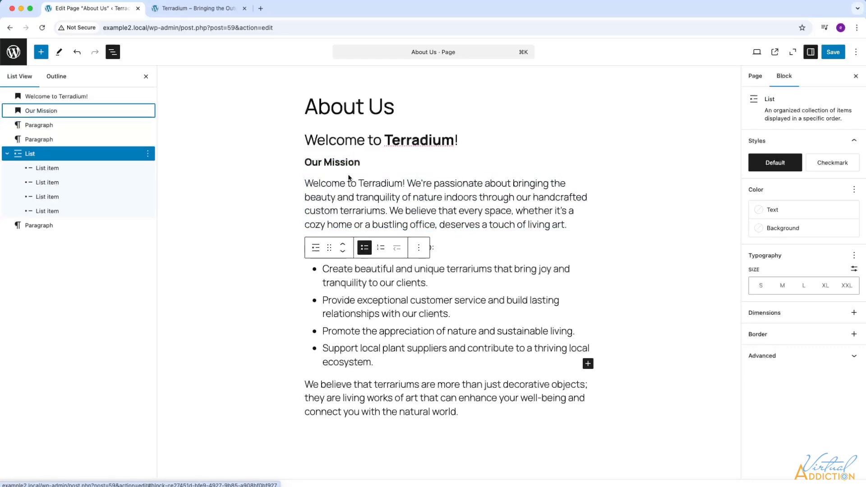
left_click_drag(29, 111, 62, 120)
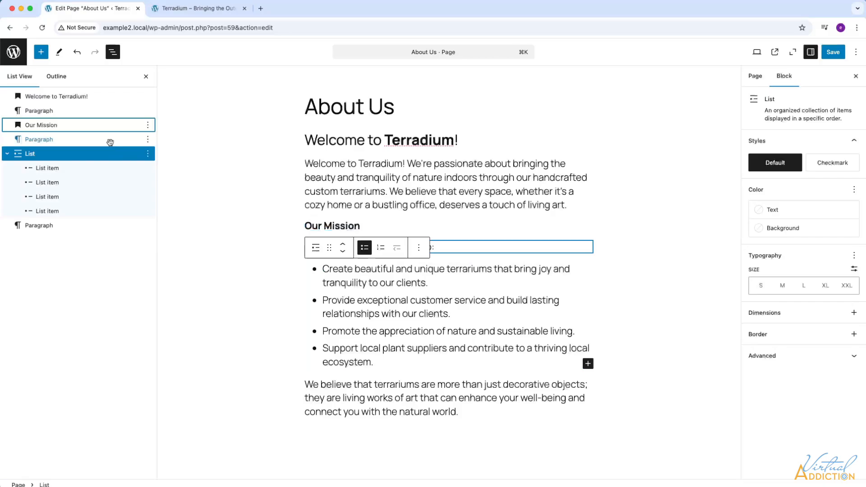
left_click(59, 54)
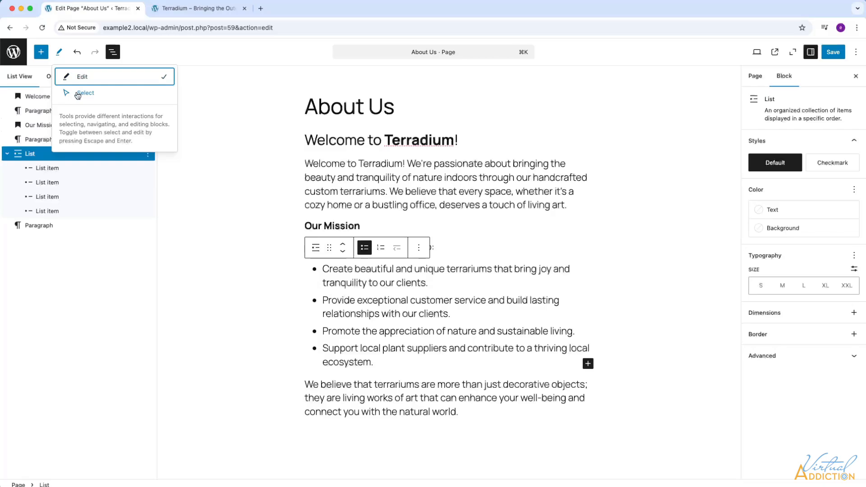
left_click(77, 53)
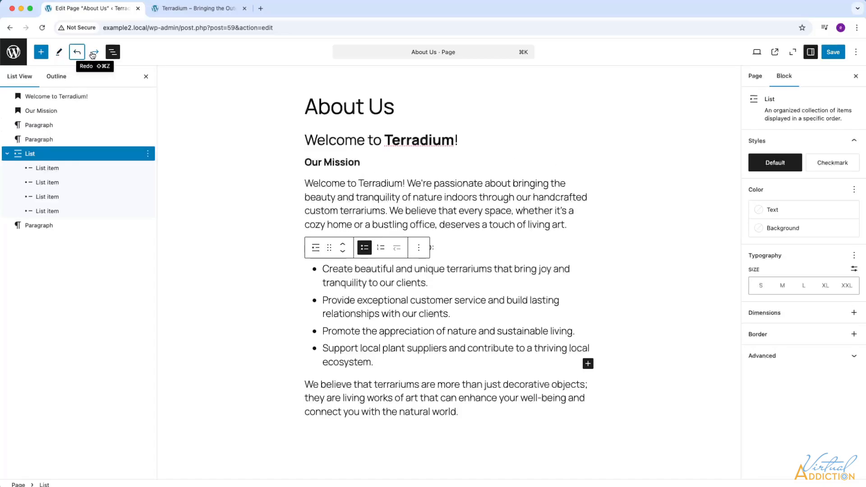
left_click(94, 53)
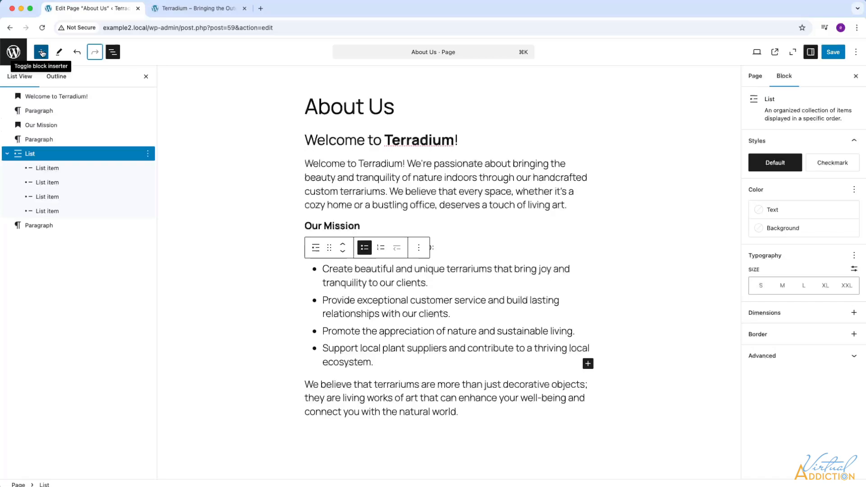
- Start an empty block below the closing paragraph and browse the full block library
left_click(42, 52)
mouse_move(126, 232)
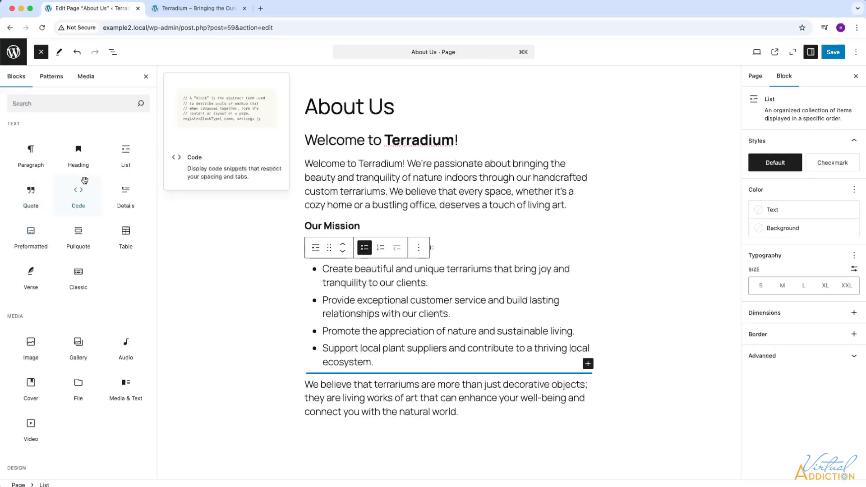
left_click(505, 242)
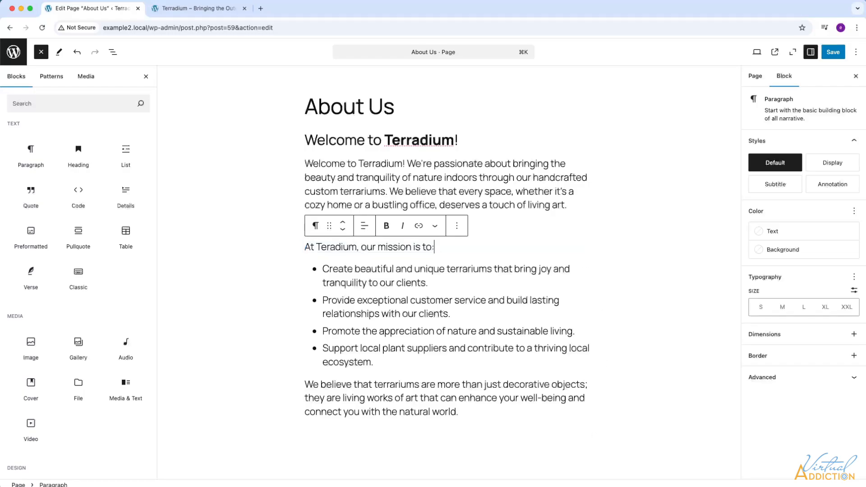
left_click(492, 453)
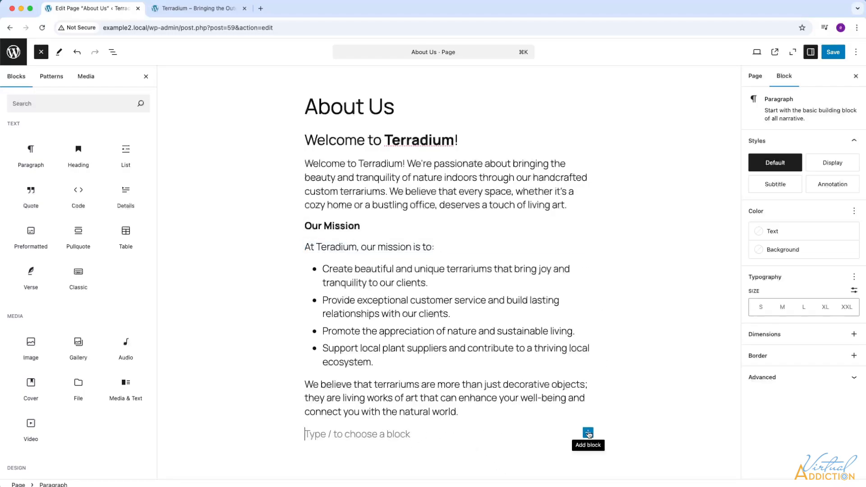
left_click(588, 434)
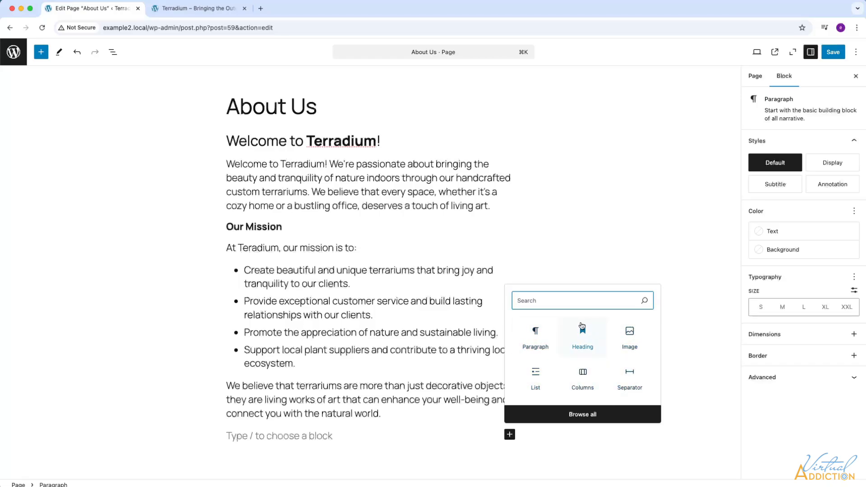
left_click(586, 415)
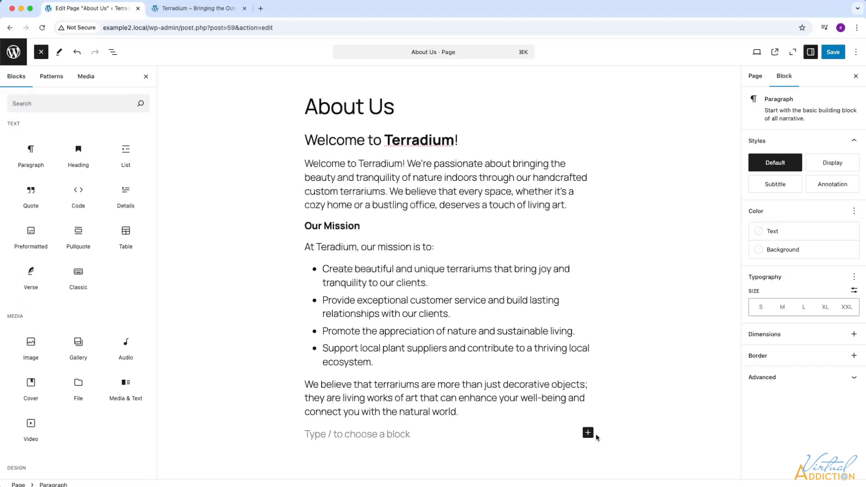
- Search the blocks for "spacer" and insert a Spacer block below the closing paragraph
left_click(588, 433)
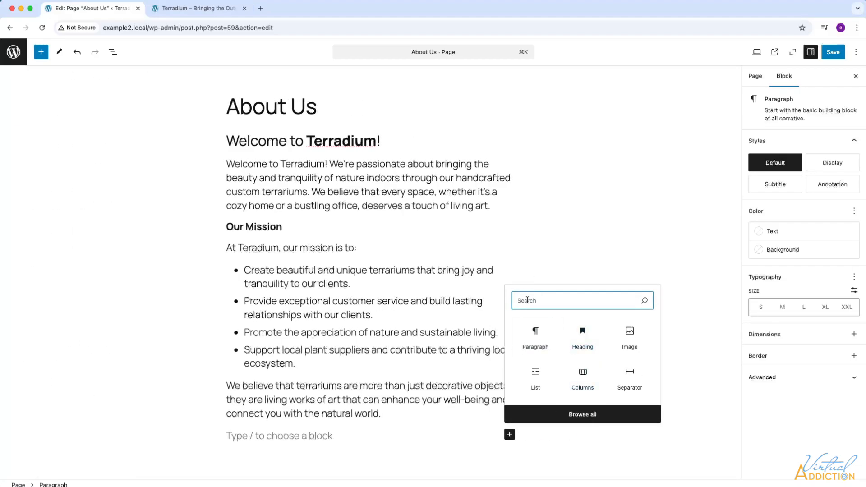
type("spacer")
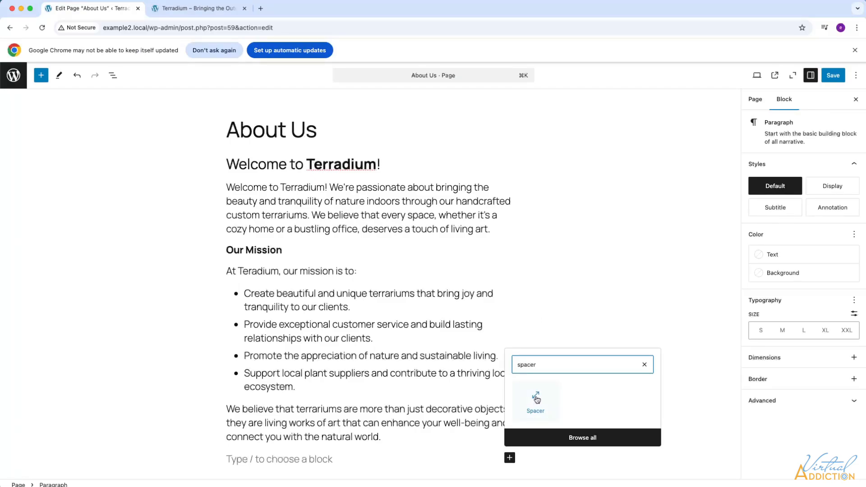
left_click(536, 400)
scroll(427, 341, "down", 3)
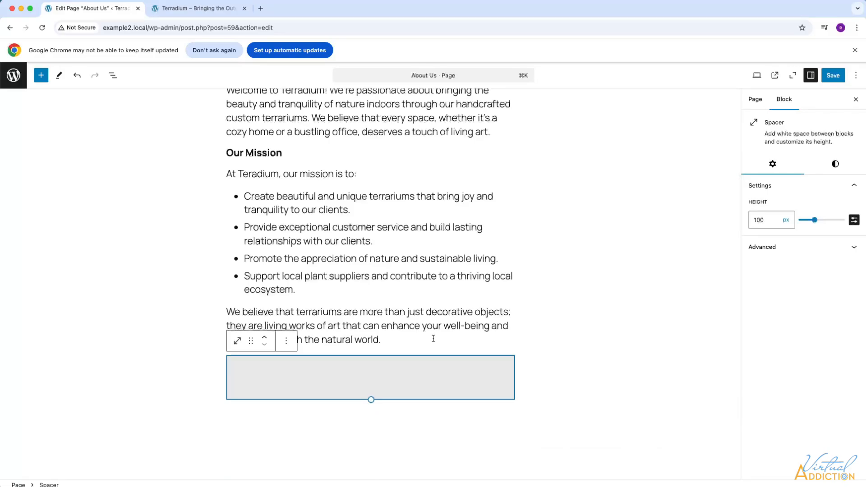
scroll(387, 335, "up", 2)
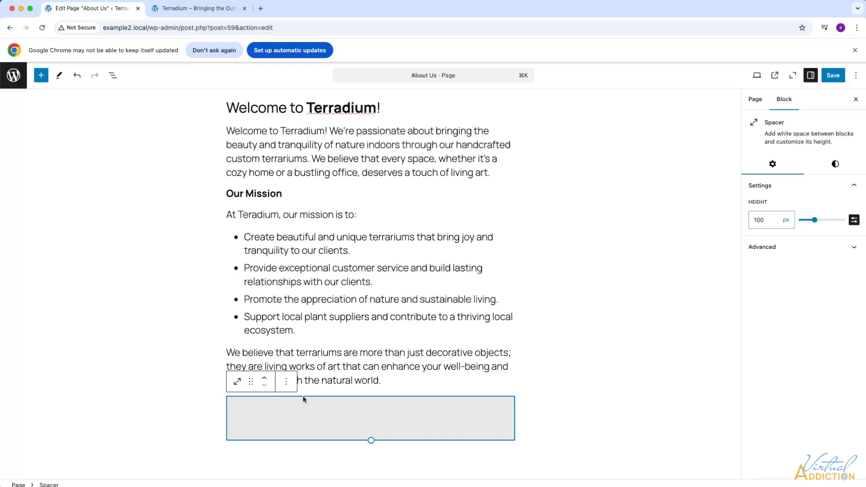
- Move the Spacer block up between the introductory paragraph and the "Our Mission" heading, and show the page's block structure
left_click(265, 379)
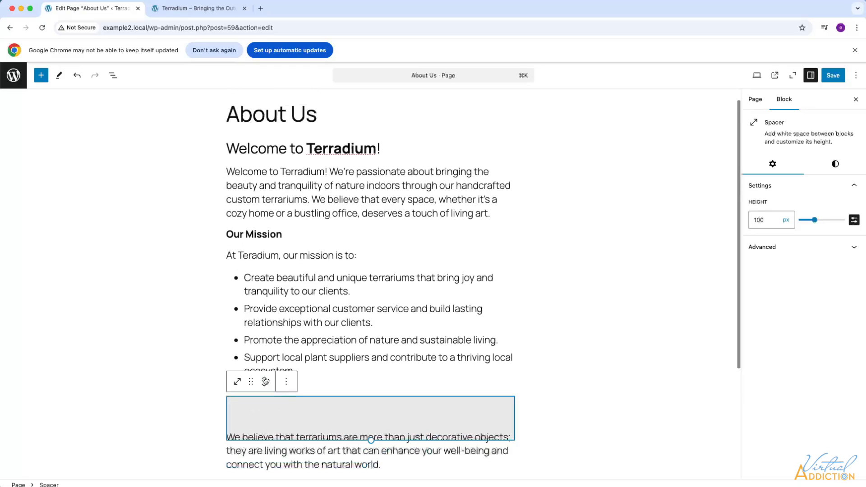
left_click(265, 380)
left_click(265, 270)
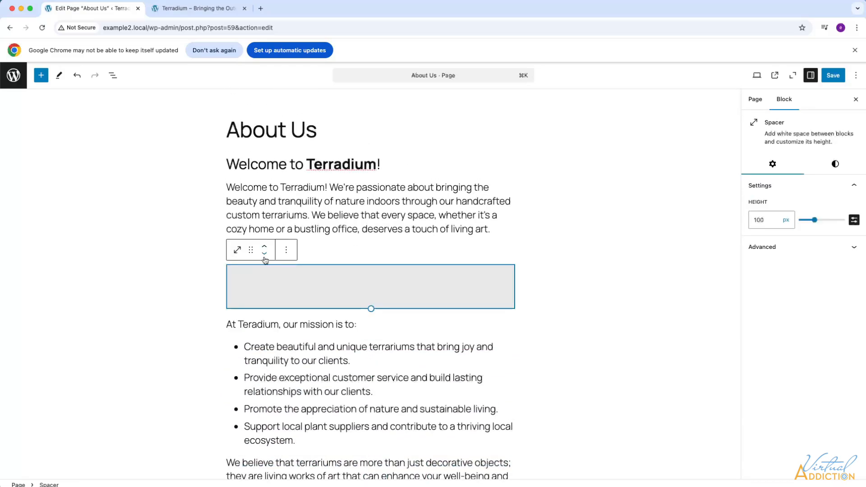
left_click(265, 247)
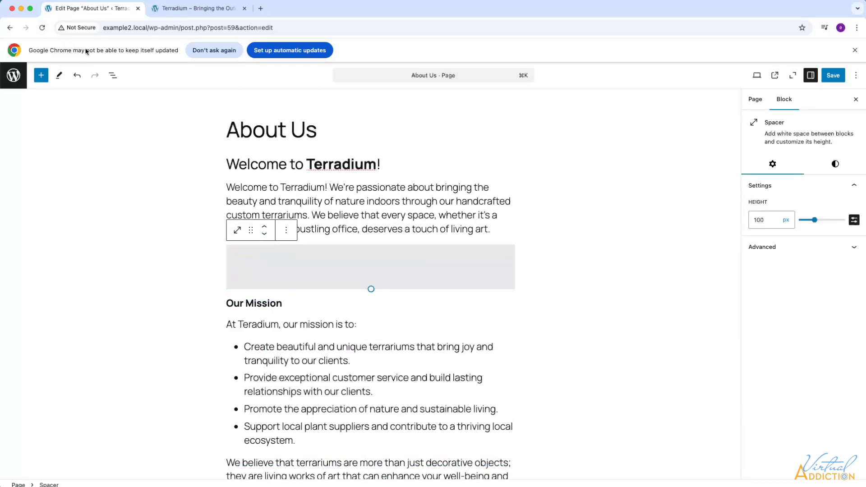
left_click(41, 75)
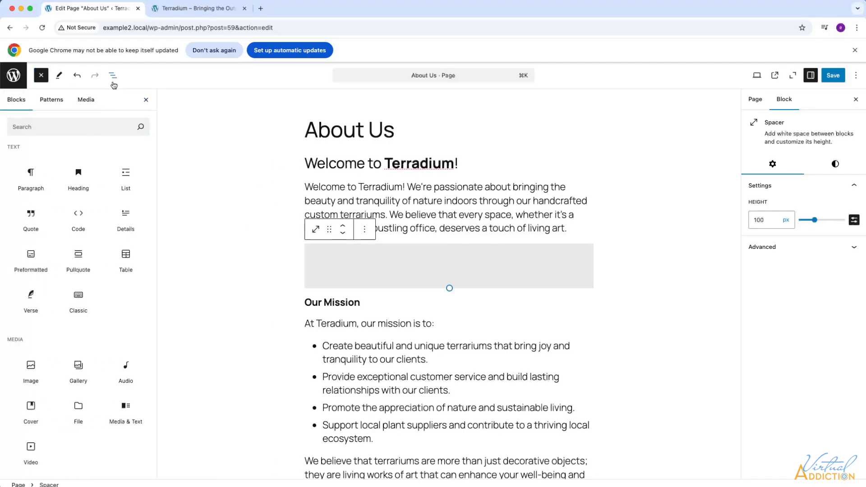
left_click(113, 76)
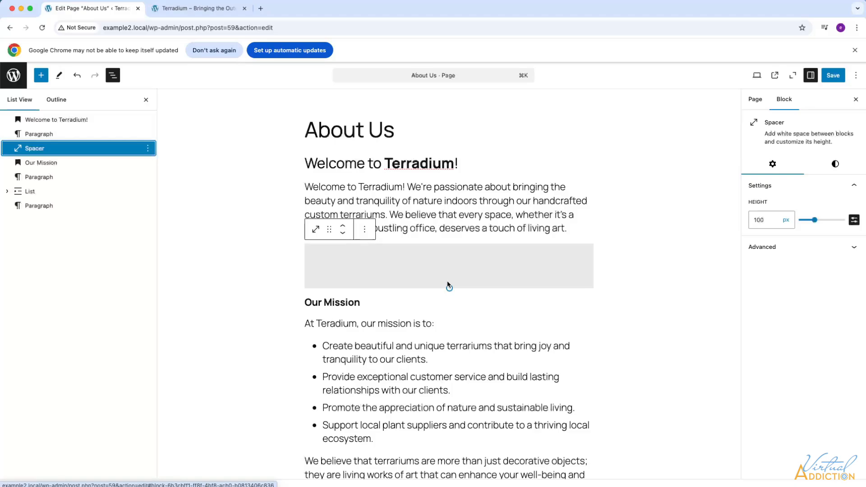
- Shrink the Spacer block to about 27 px high and set its height to 163 px
left_click_drag(449, 288, 447, 255)
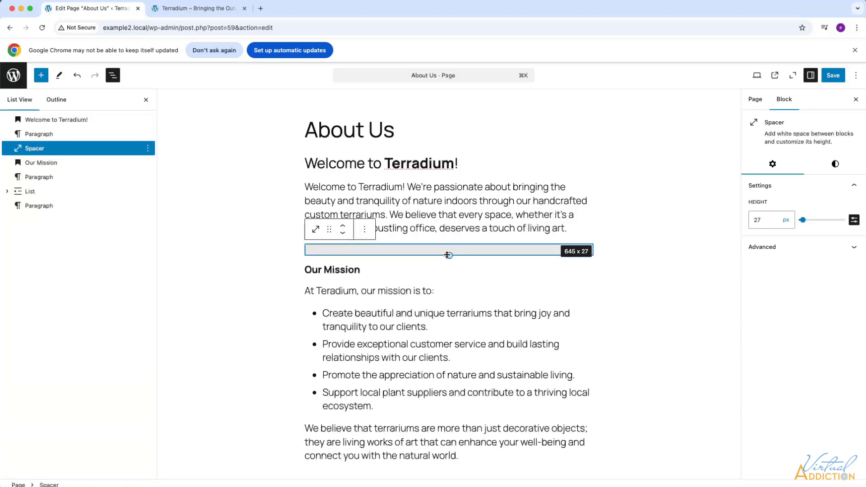
left_click_drag(762, 220, 740, 218)
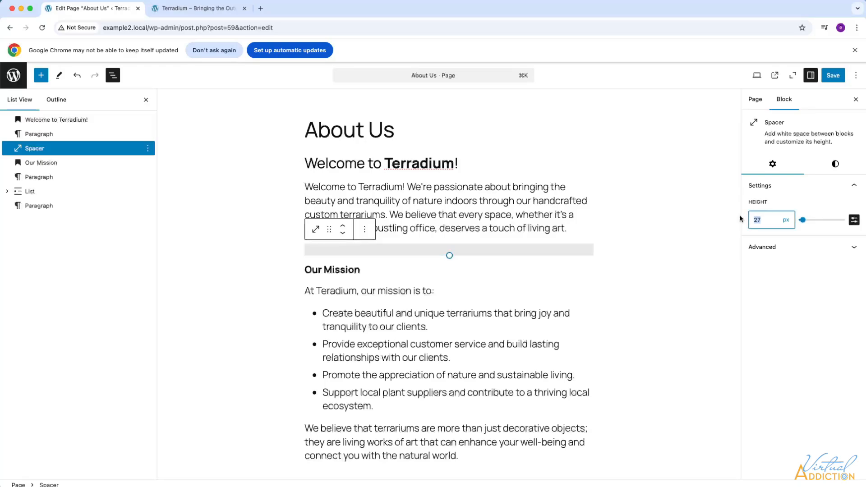
type("30")
key("BackSpace")
key("BackSpace")
type("163")
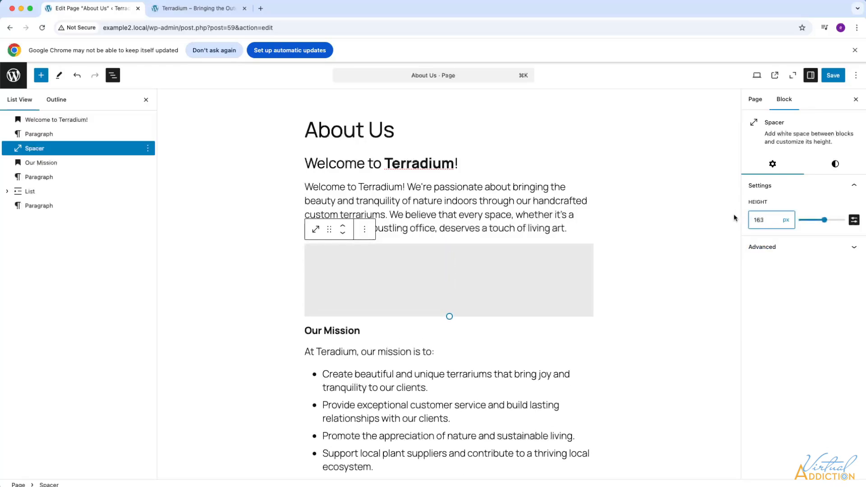
- Set the Spacer block's height to 30 px and change it to 69 px
key("BackSpace")
key("BackSpace")
key("BackSpace")
type("30")
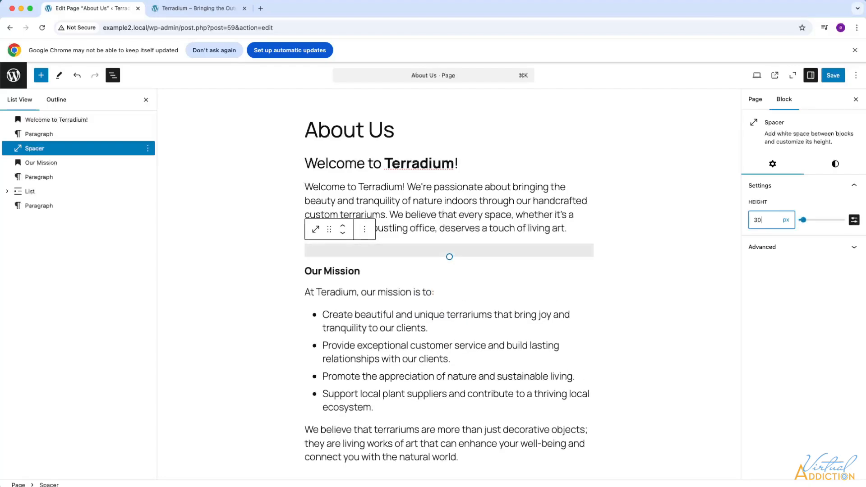
key("BackSpace")
key("BackSpace")
type("69")
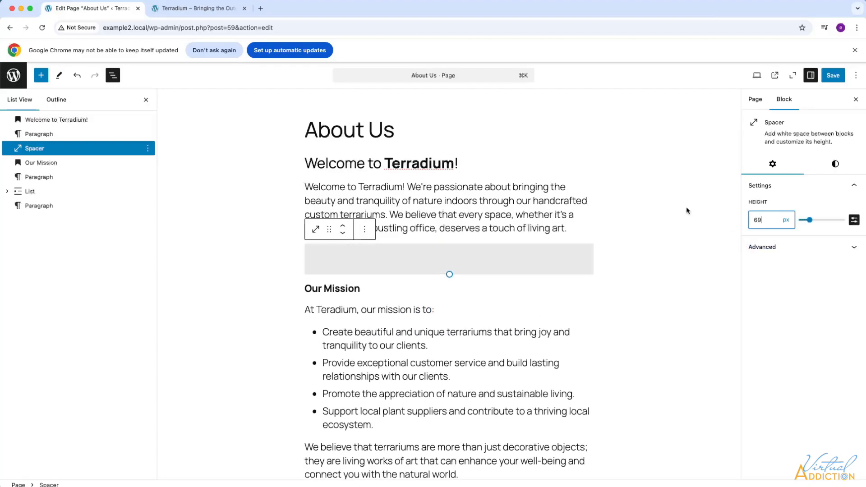
- Resize the Spacer block to 0 px and then about 89 px high, and deselect and reselect it to compare the gap
left_click(518, 263)
left_click_drag(518, 263, 587, 301)
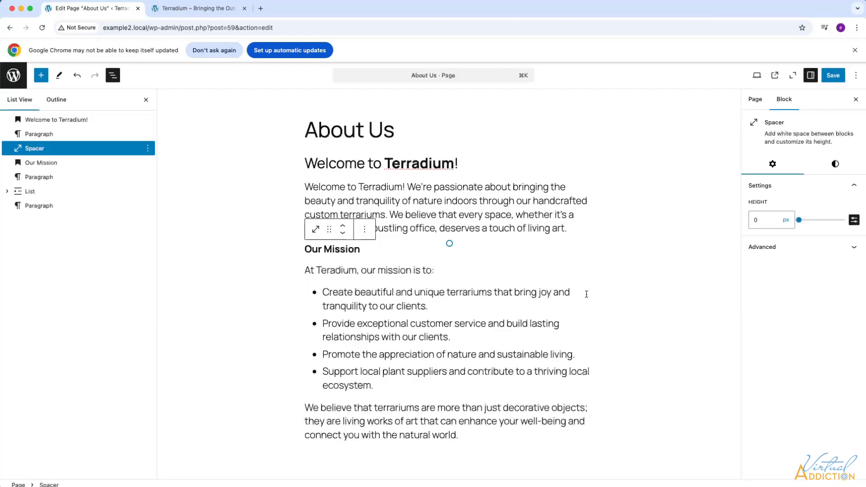
left_click_drag(563, 259, 531, 262)
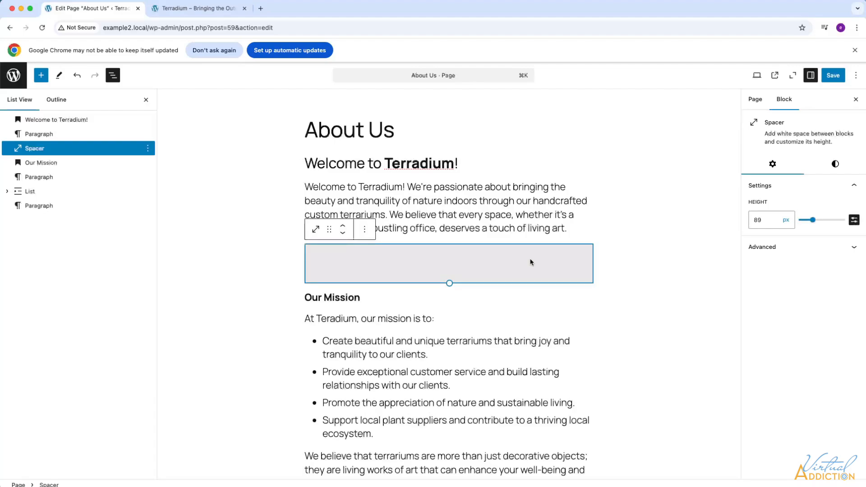
left_click(613, 292)
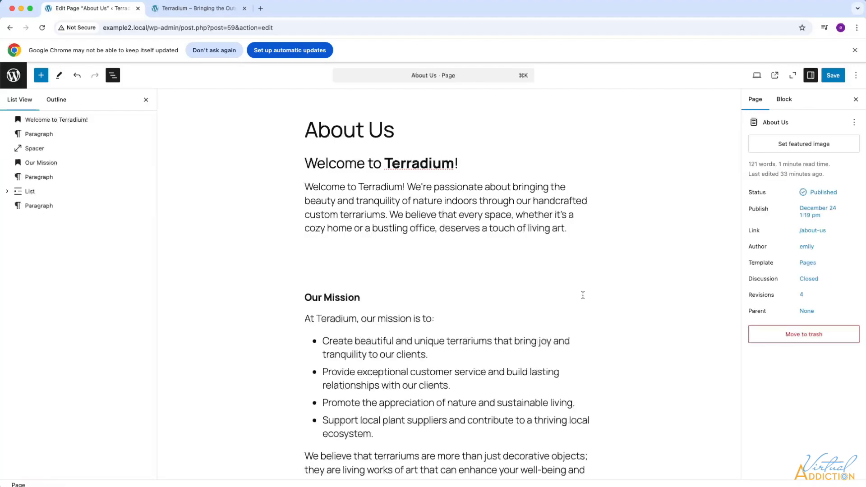
left_click(507, 268)
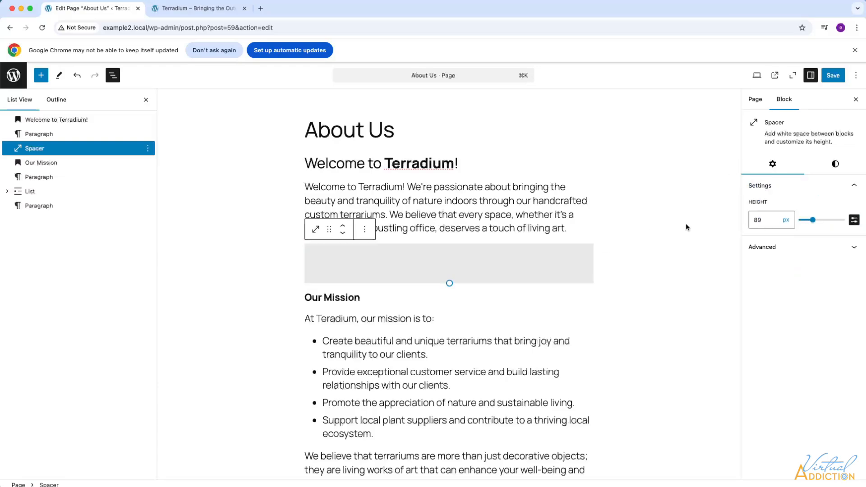
left_click(536, 273)
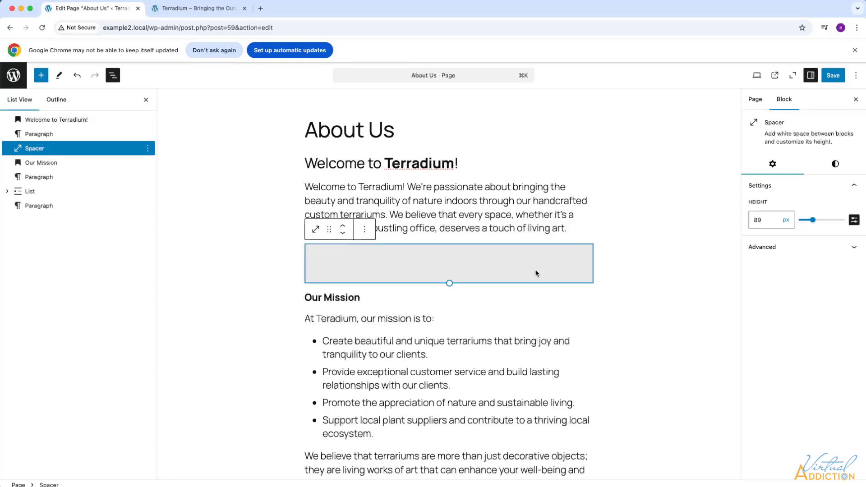
- Adjust the Spacer block's margin in its style settings, set it to None and deselect the block
left_click(835, 164)
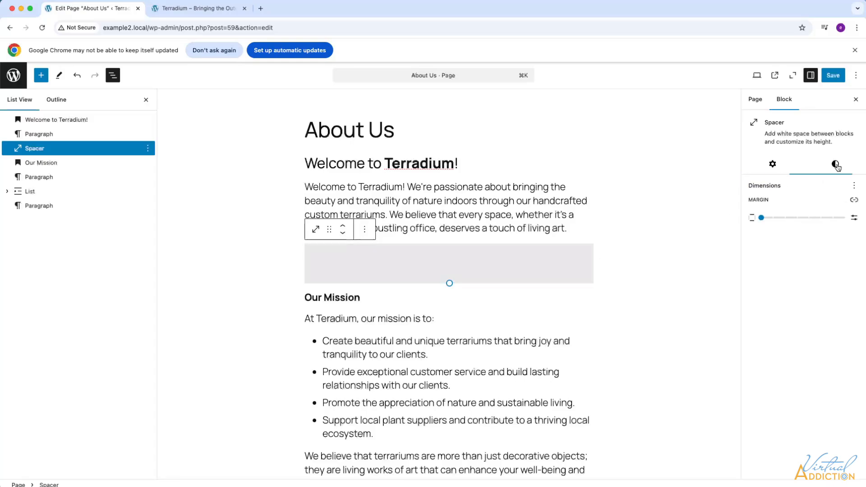
mouse_move(761, 218)
mouse_move(761, 218)
left_mouse_down()
mouse_move(794, 218)
mouse_move(756, 221)
left_mouse_up()
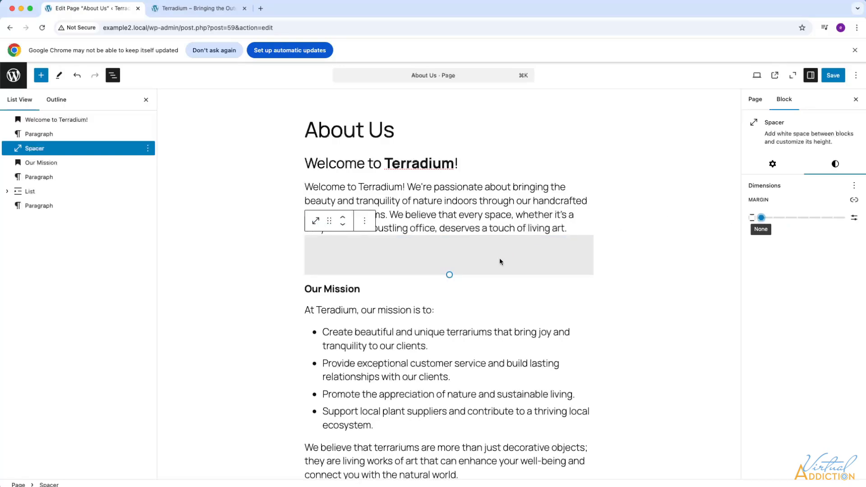
left_click(601, 294)
- Delete the Spacer block above the "Our Mission" heading
left_click(516, 259)
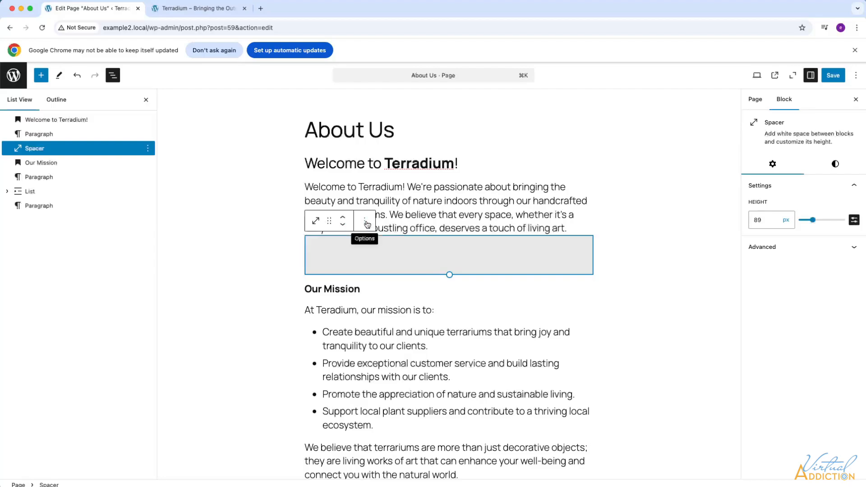
left_click(365, 222)
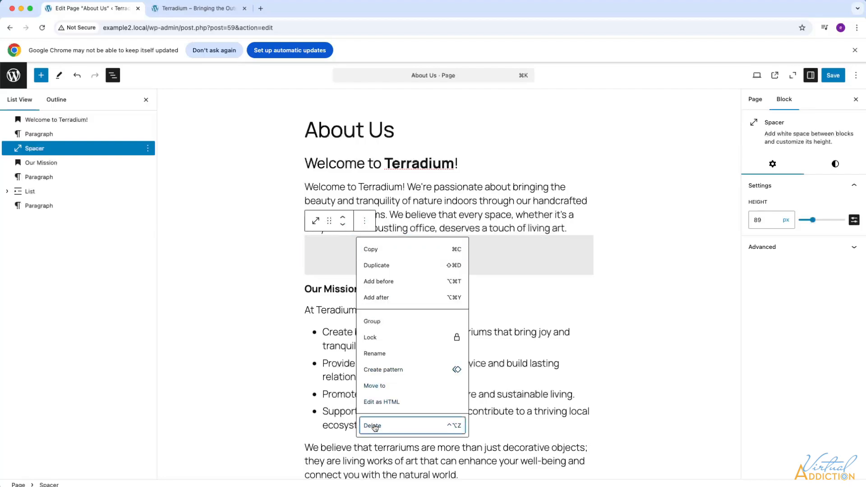
left_click(373, 425)
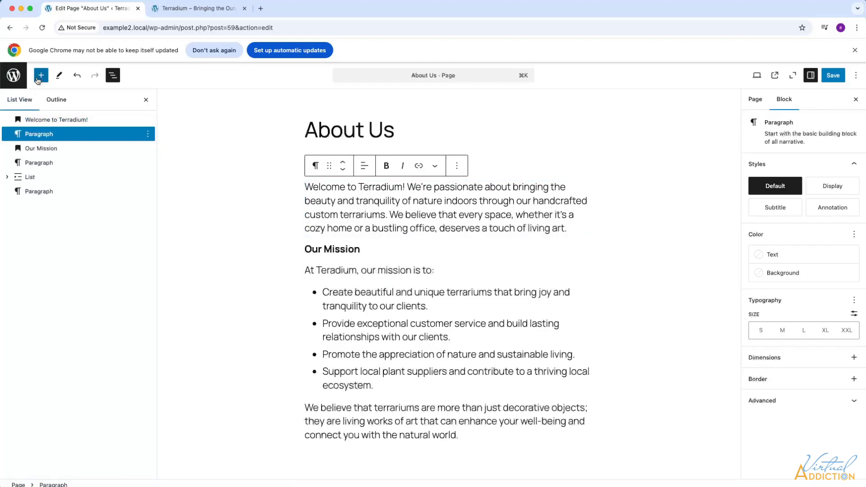
- Insert a Separator block between the introductory paragraph and the "Our Mission" heading
left_click(40, 75)
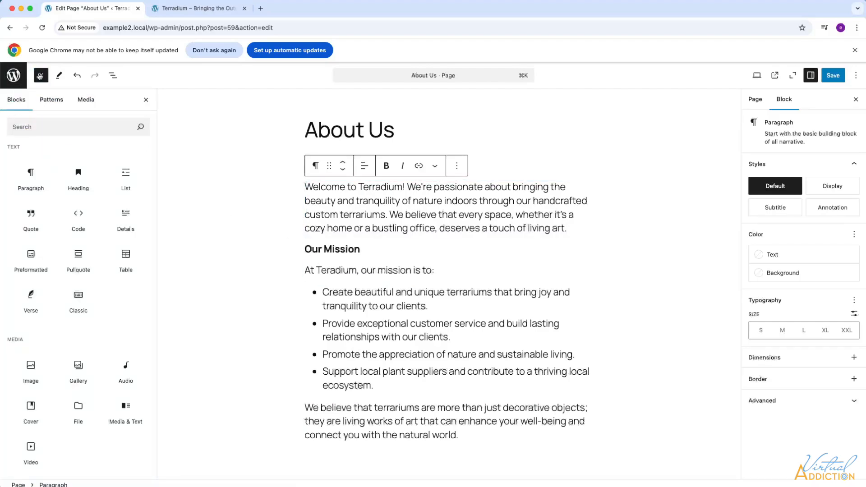
scroll(64, 237, "down", 5)
scroll(64, 237, "down", 2)
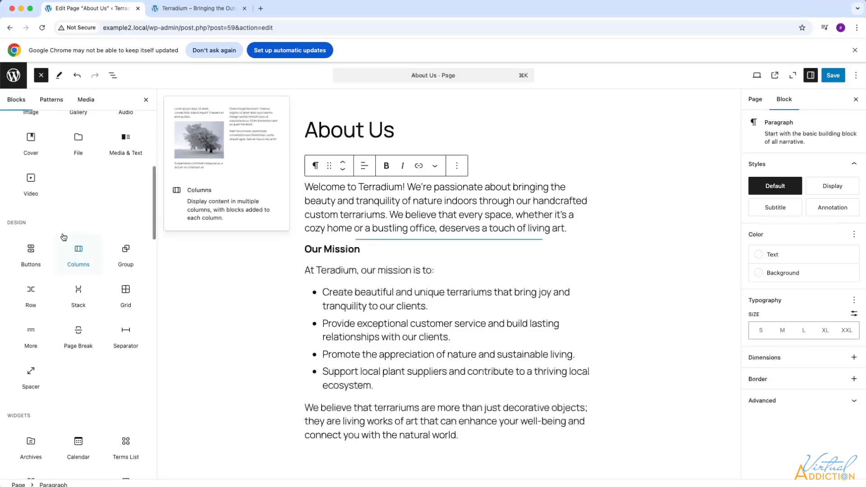
left_click_drag(127, 332, 318, 242)
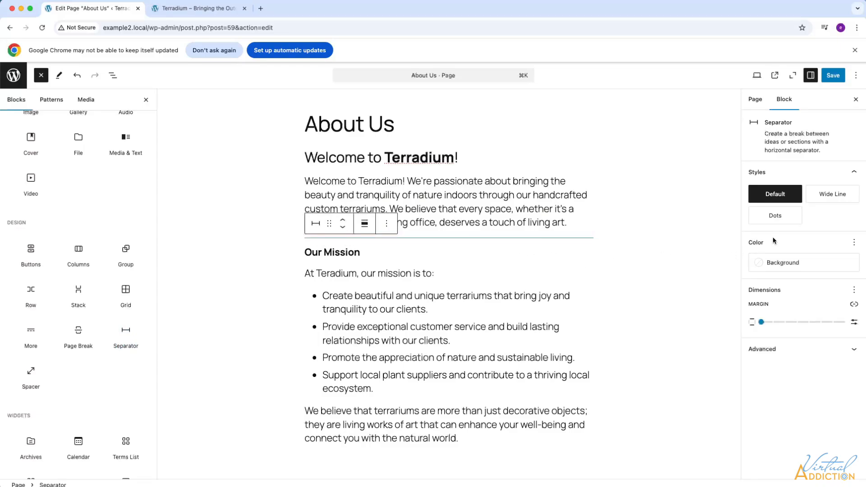
- Colour the separator with the grey Accent 4 theme colour and lighten it to the custom grey #C8C8C8
left_click(782, 263)
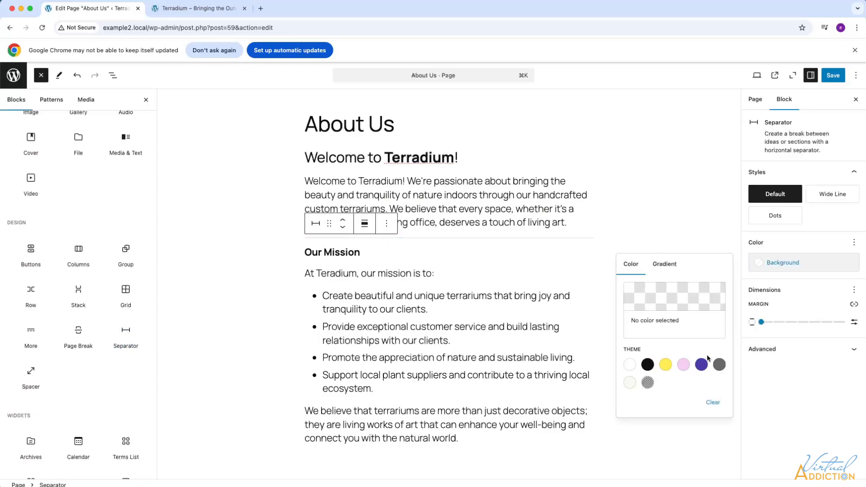
left_click(718, 364)
left_click(680, 301)
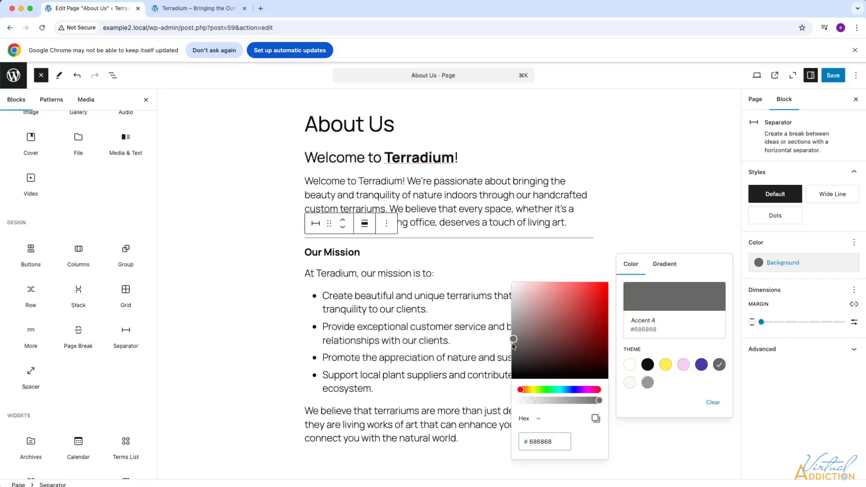
left_click_drag(512, 313, 507, 306)
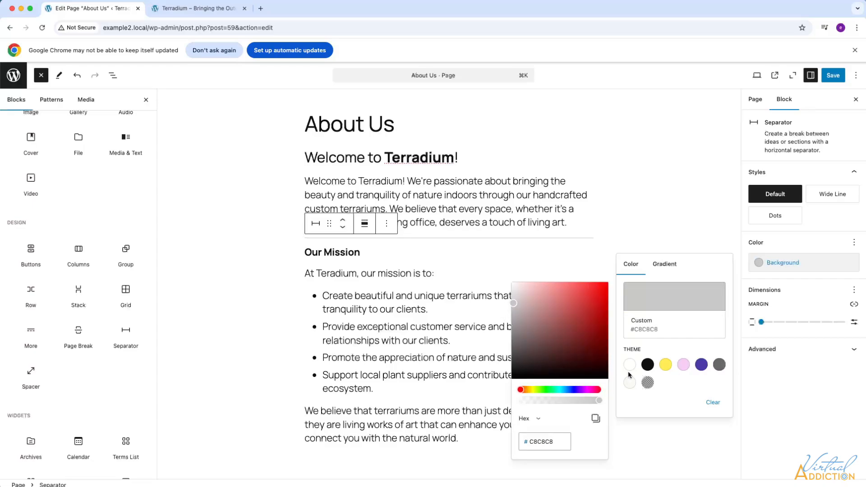
left_click(835, 212)
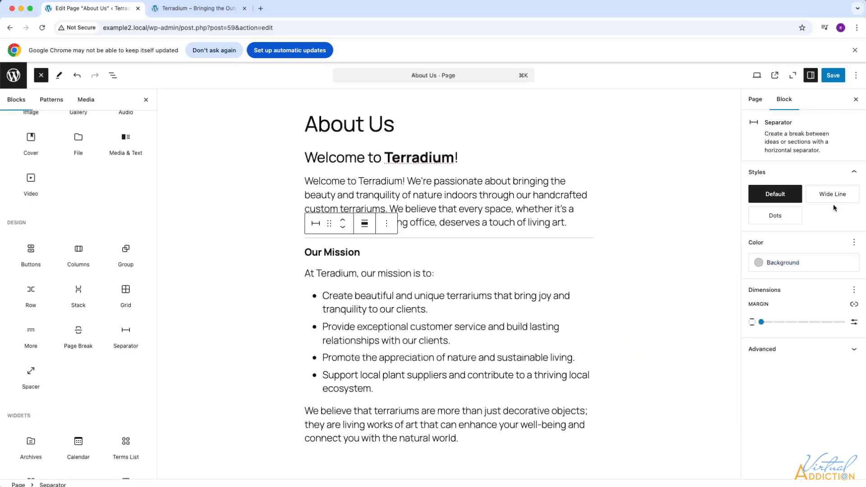
- Try the Wide Line and Dots styles on the separator and return it to Default
left_click(828, 195)
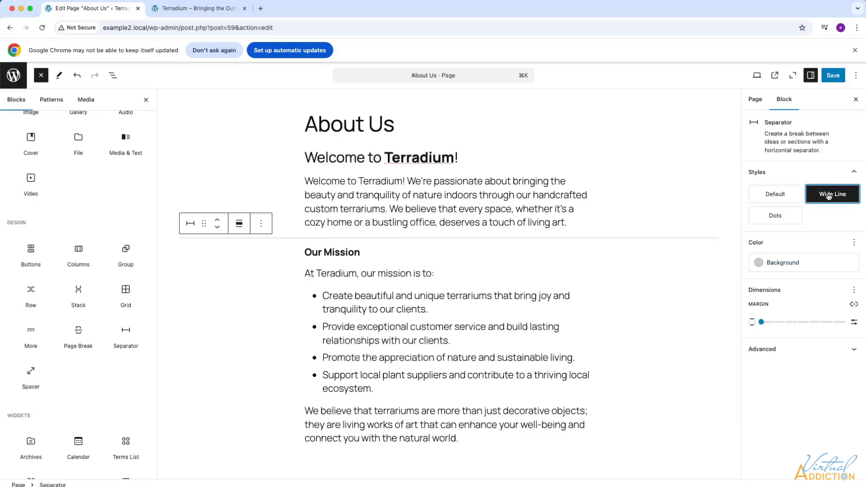
left_click(782, 218)
left_click(769, 198)
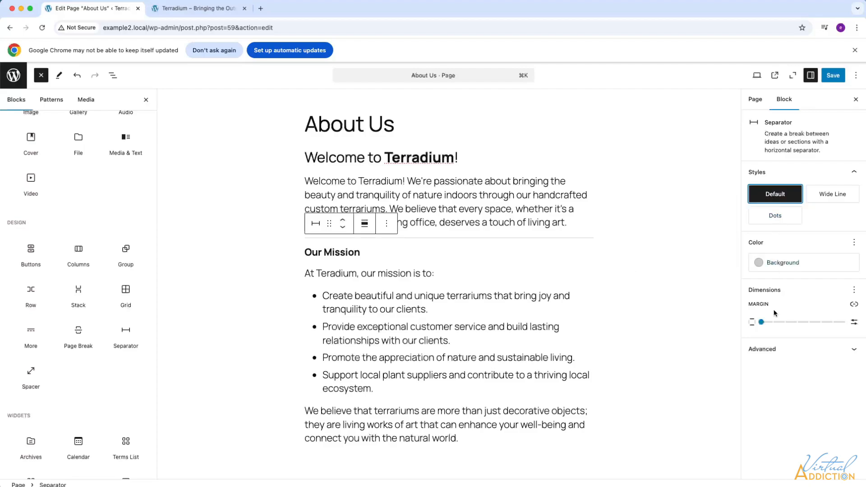
- Set the separator's margin to Small and select the separator in the page's block structure
left_click_drag(761, 323, 794, 323)
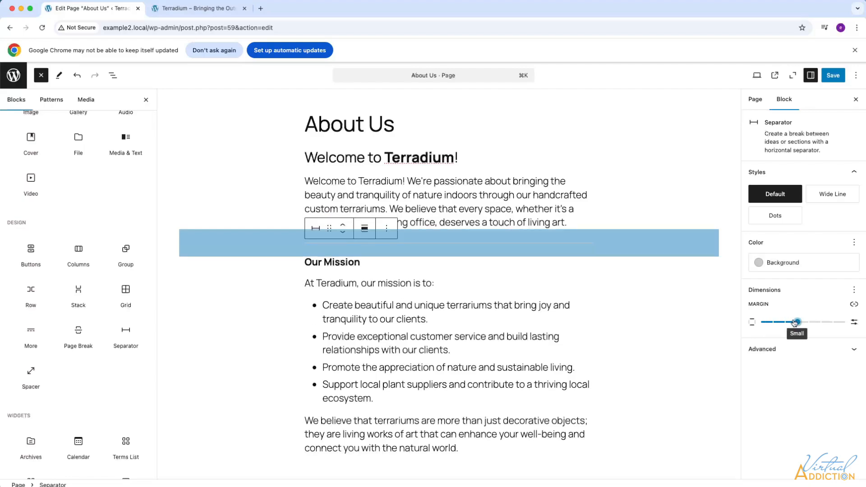
left_click(544, 265)
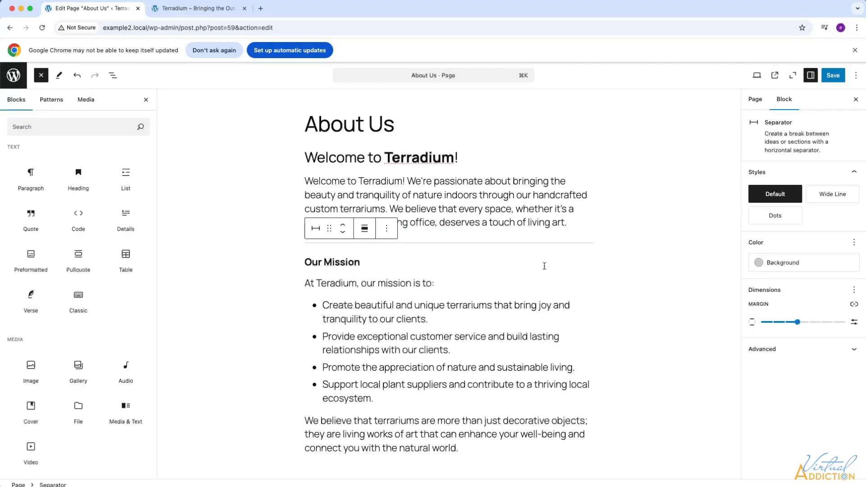
left_click(544, 244)
left_click(112, 77)
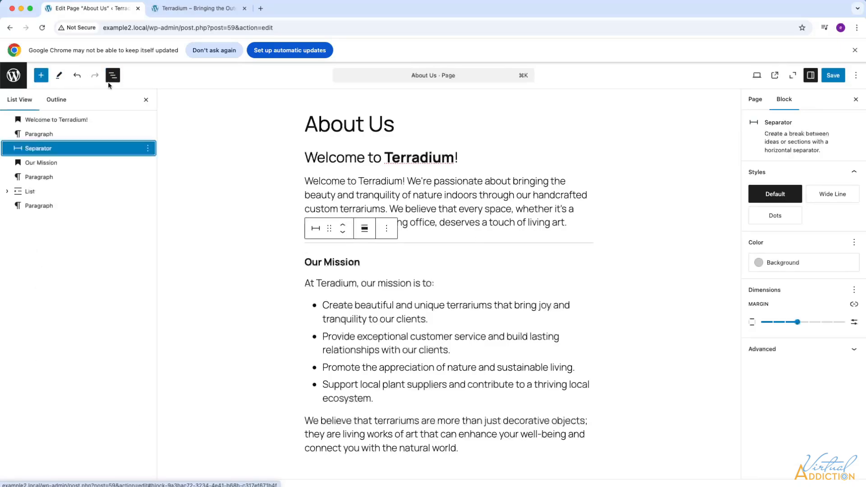
left_click(39, 152)
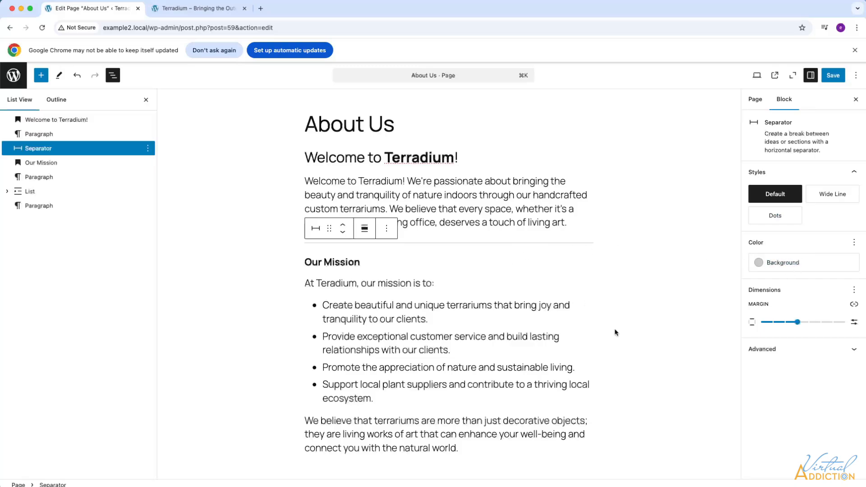
- Insert an Image block beside the introductory paragraph and expand the row holding both in the page's block structure
left_click(605, 450)
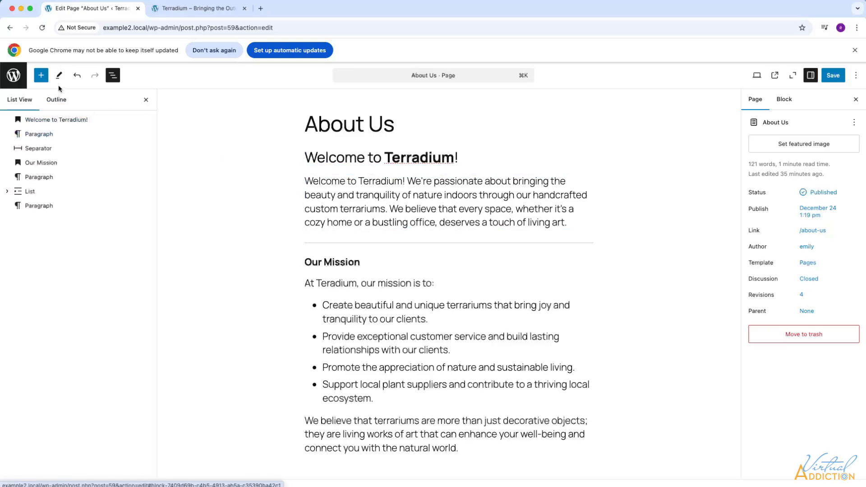
left_click(40, 75)
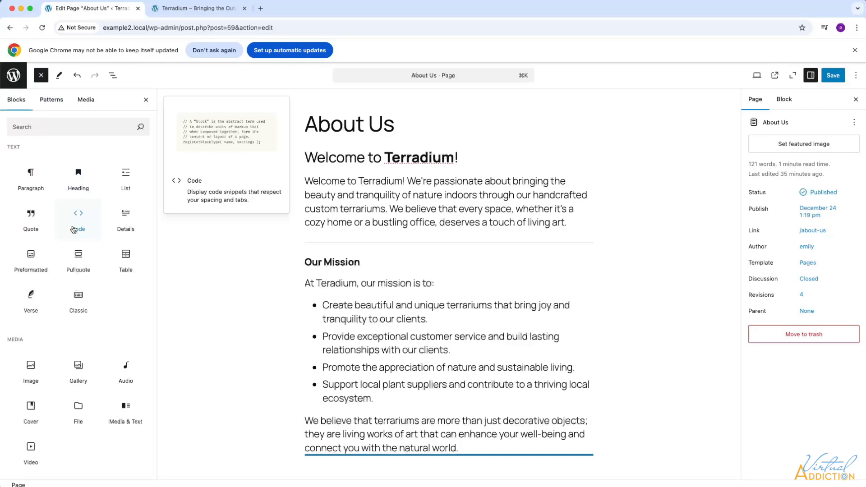
left_click_drag(30, 364, 285, 181)
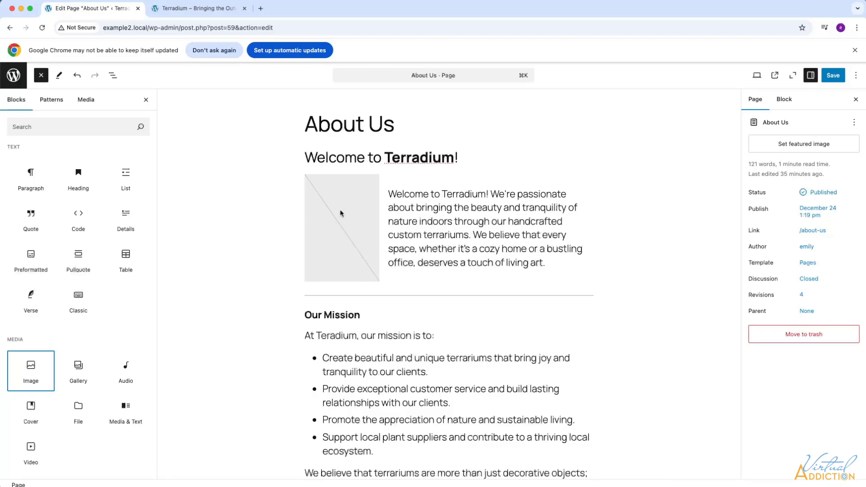
left_click(114, 75)
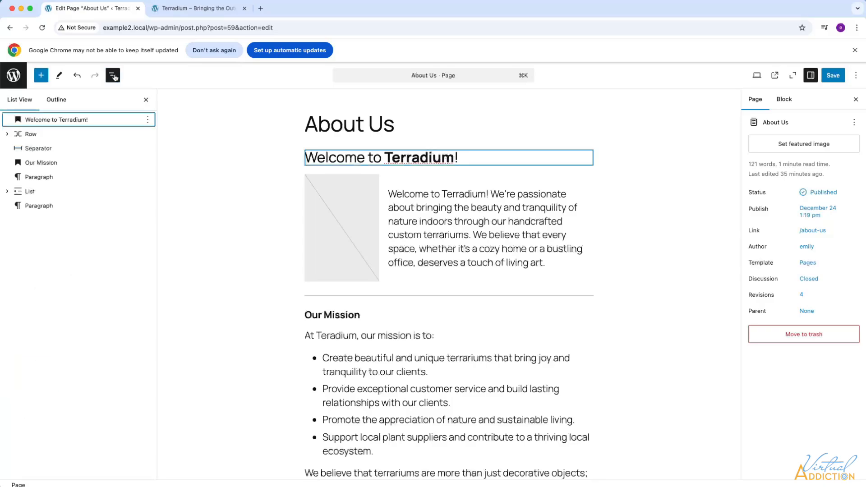
left_click(9, 135)
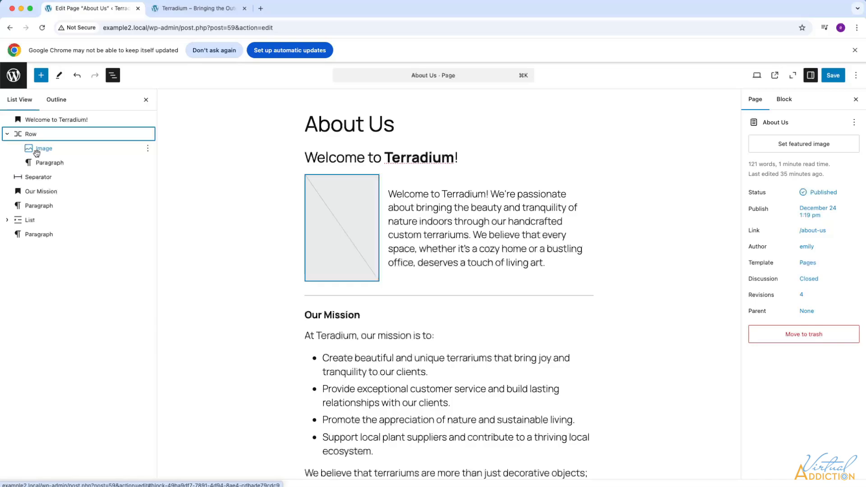
- Try the Group, Stack and Grid layouts on the image and paragraph container and return it to Row
left_click(30, 135)
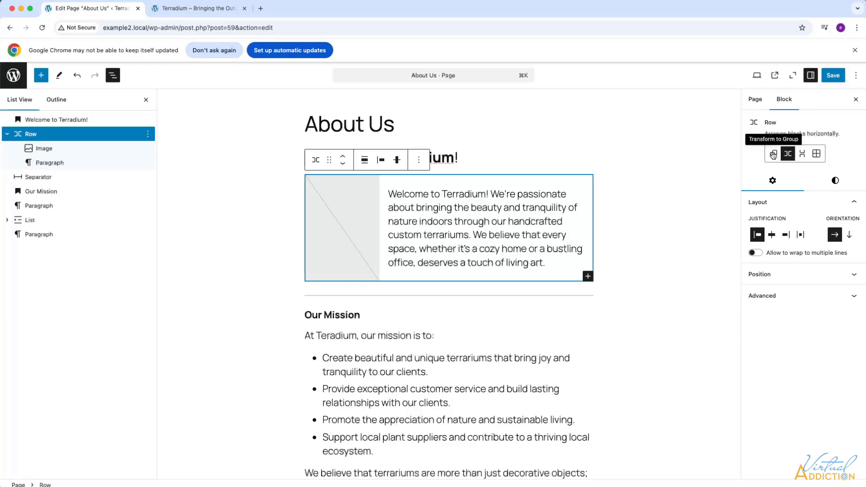
left_click(773, 154)
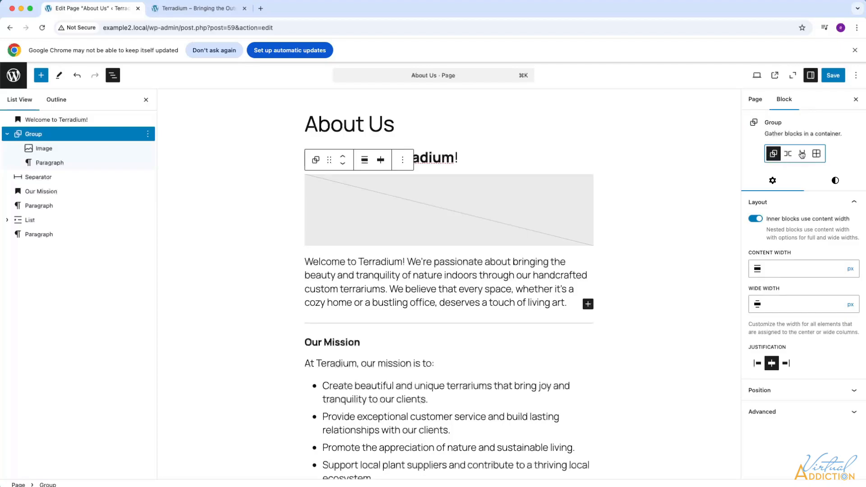
left_click(802, 154)
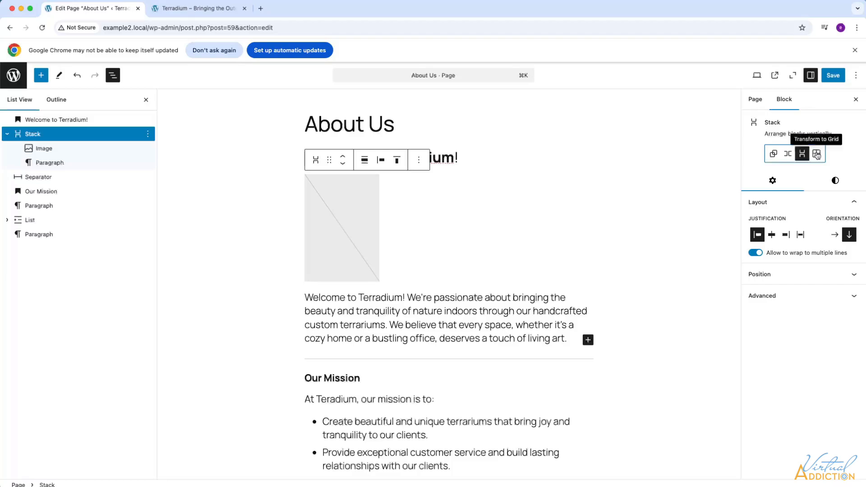
left_click(816, 154)
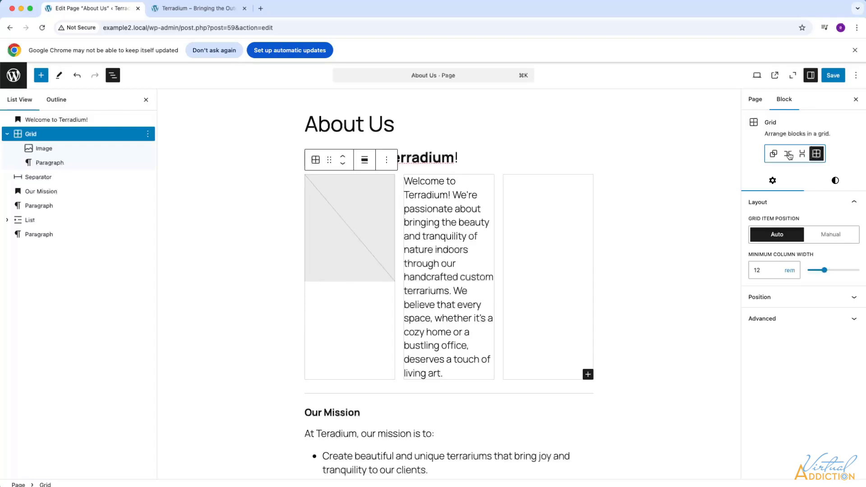
left_click(788, 154)
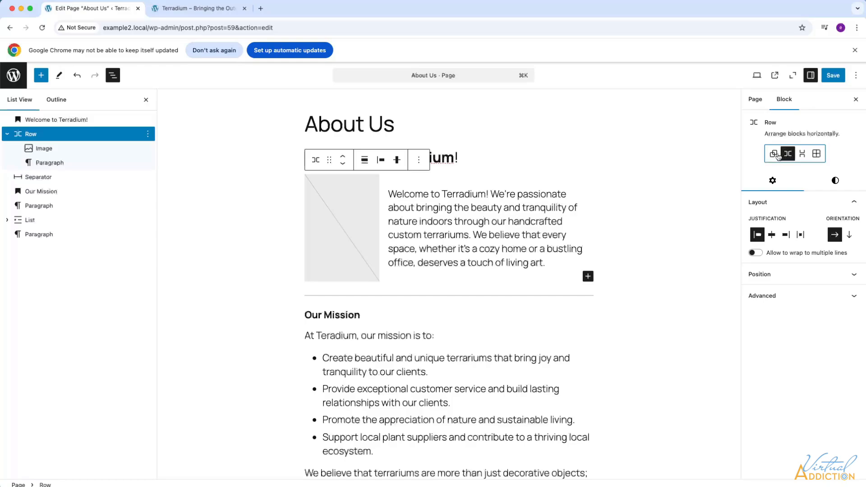
- Fill the empty Image block with the purple orchid terrarium picture from the media library
left_click(340, 222)
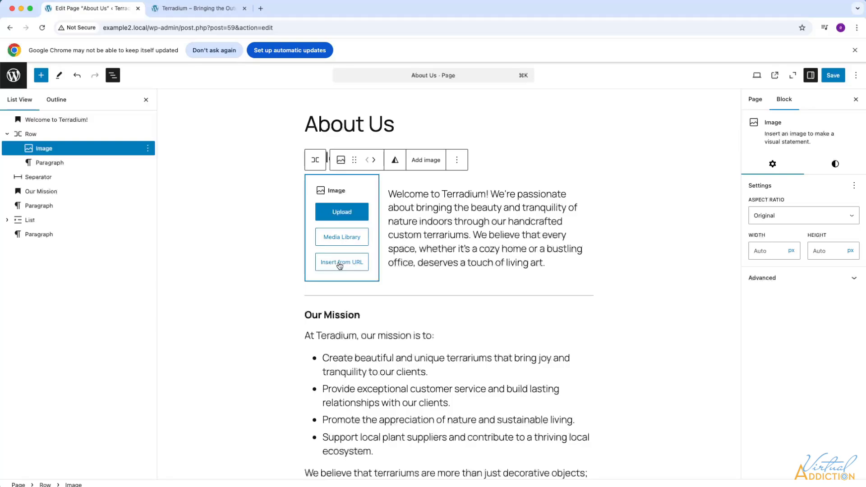
left_click(343, 238)
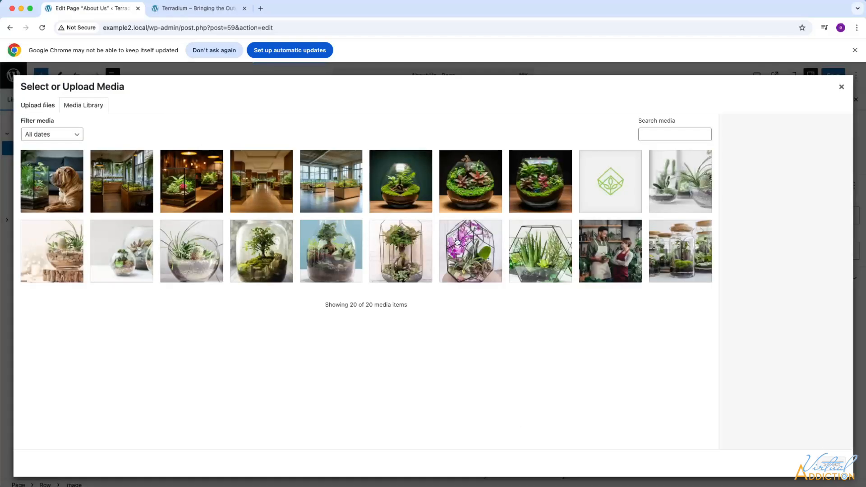
left_click(469, 248)
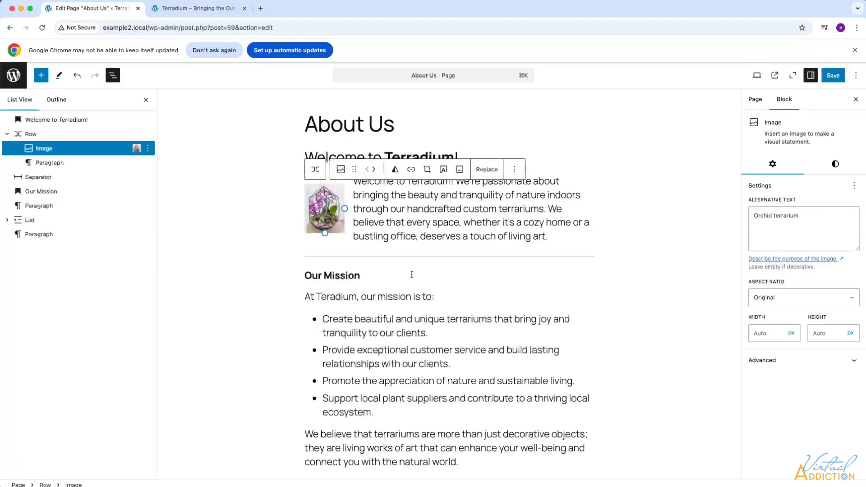
- Enlarge the orchid terrarium image and set its width to 250 px
left_click_drag(342, 208, 412, 213)
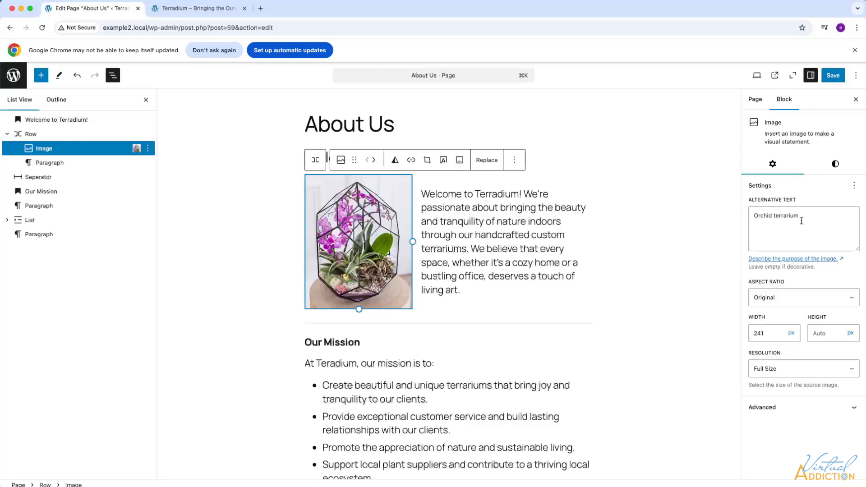
double_click(768, 336)
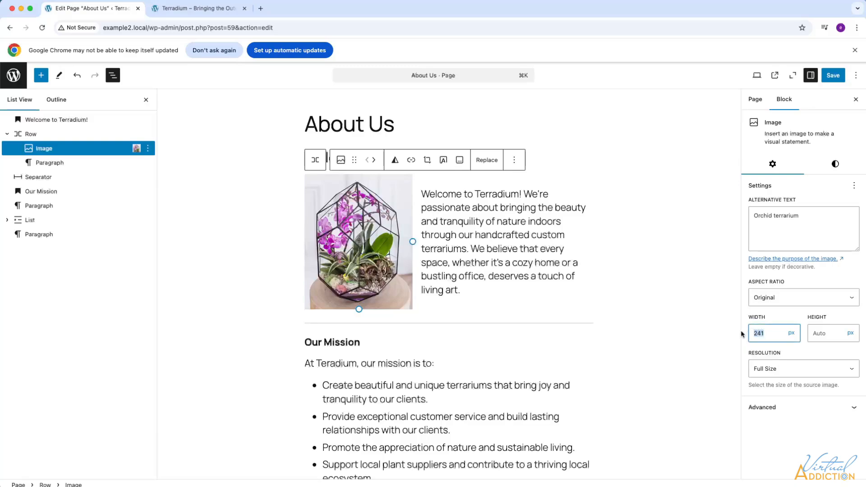
type("250")
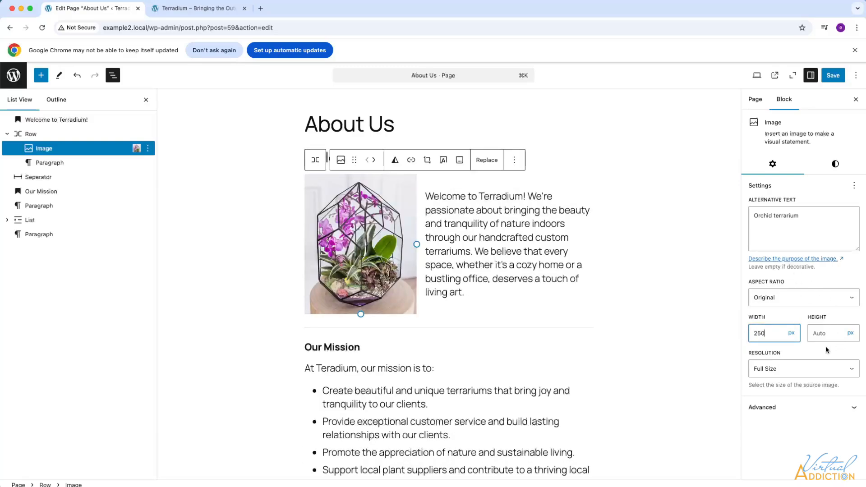
- Review the orchid image's style options, set its border width to 0 px and deselect the image
left_click(836, 167)
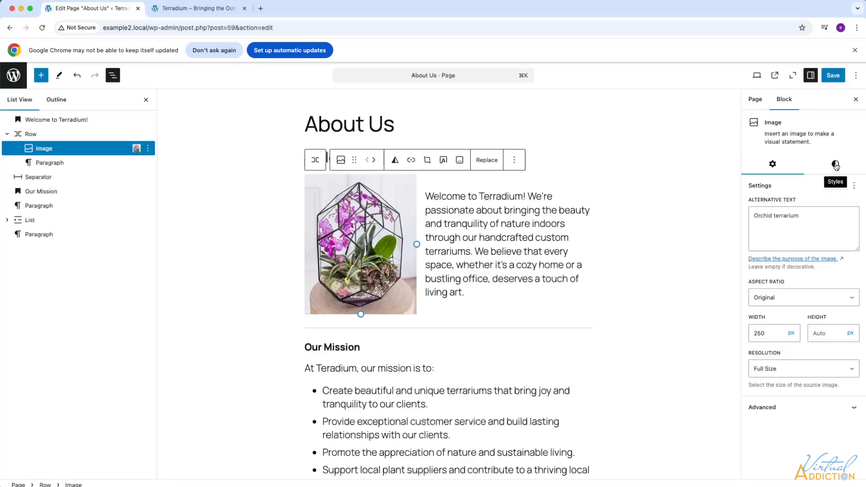
scroll(801, 337, "down", 1)
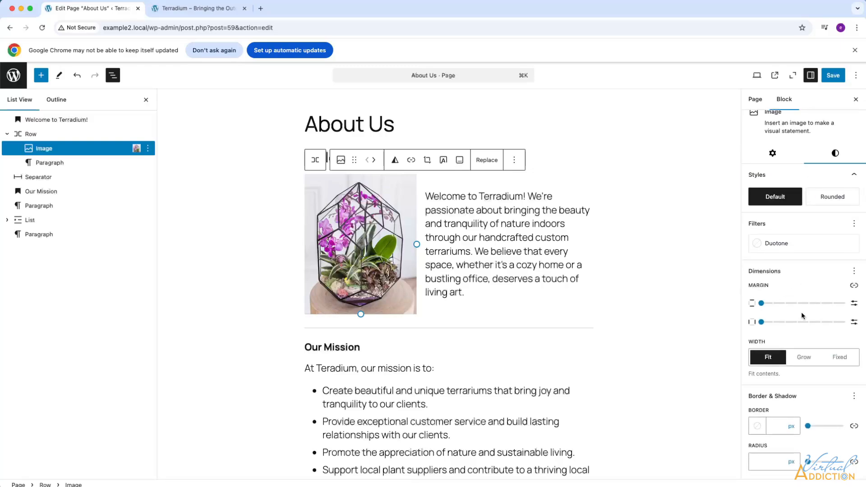
left_click_drag(808, 425, 790, 426)
scroll(544, 213, "down", 1)
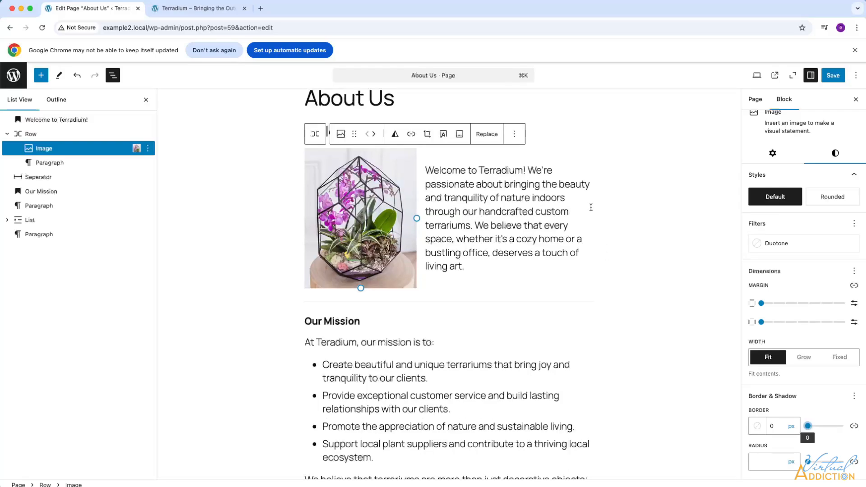
left_click(222, 224)
- Insert a Columns block with the 66 / 33 layout below the closing paragraph of the "Our Mission" section
scroll(441, 252, "down", 2)
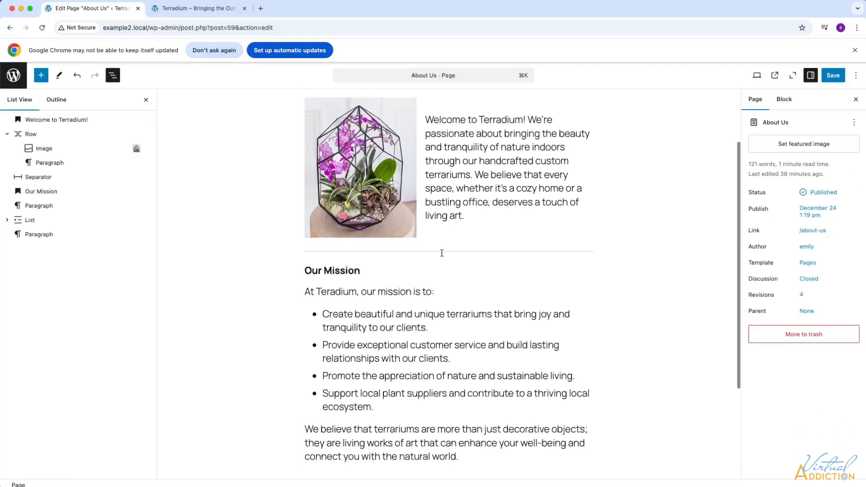
mouse_move(398, 280)
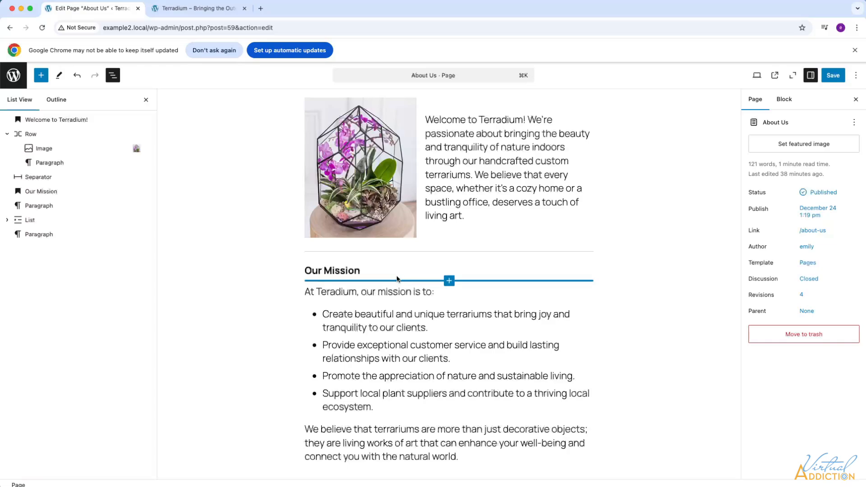
scroll(313, 289, "down", 3)
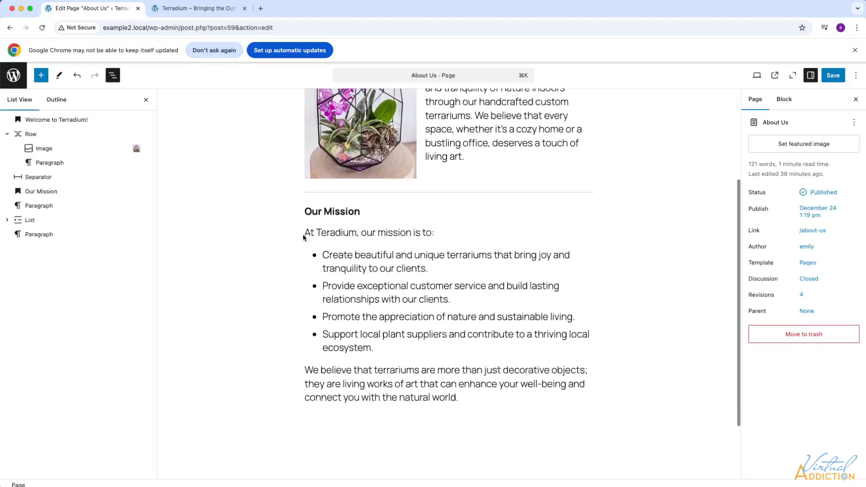
left_click_drag(307, 230, 457, 392)
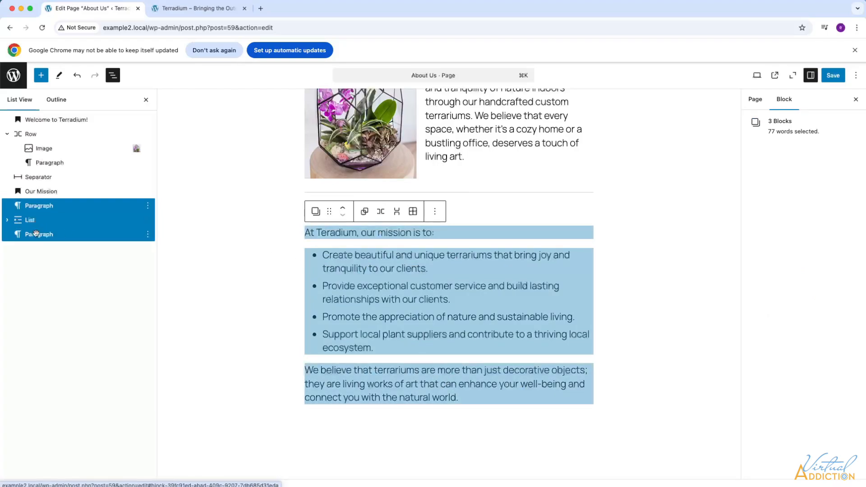
left_click(42, 77)
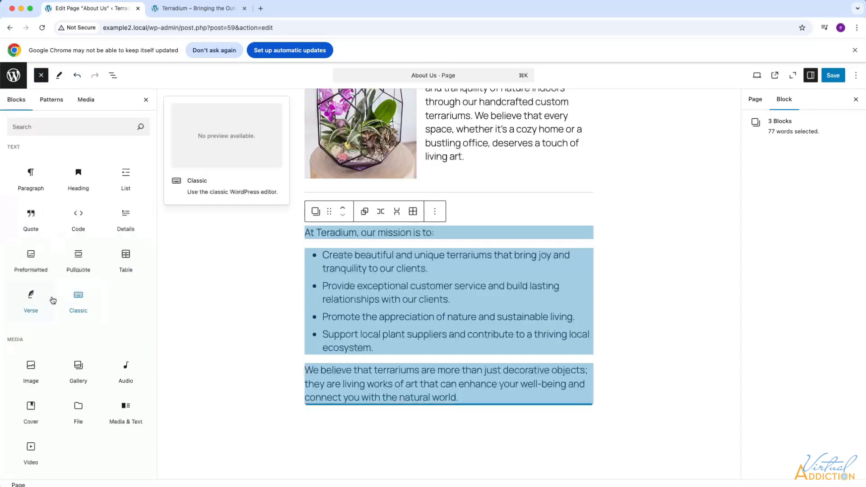
scroll(52, 299, "down", 5)
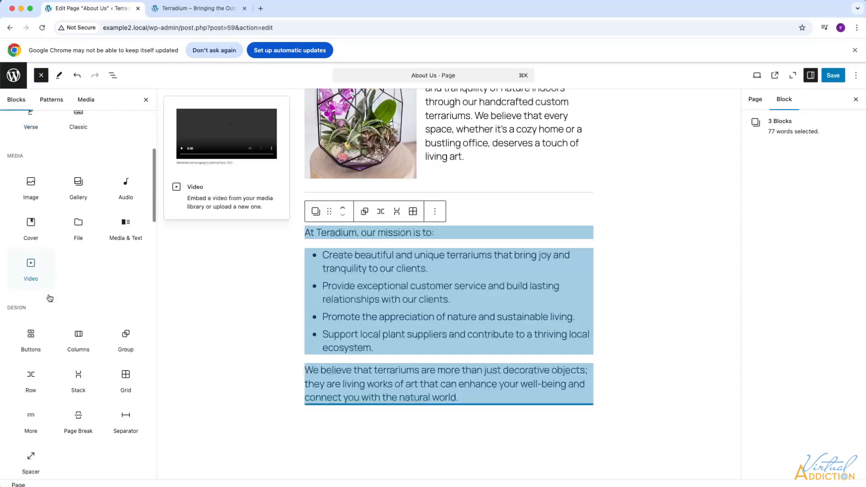
scroll(50, 298, "down", 2)
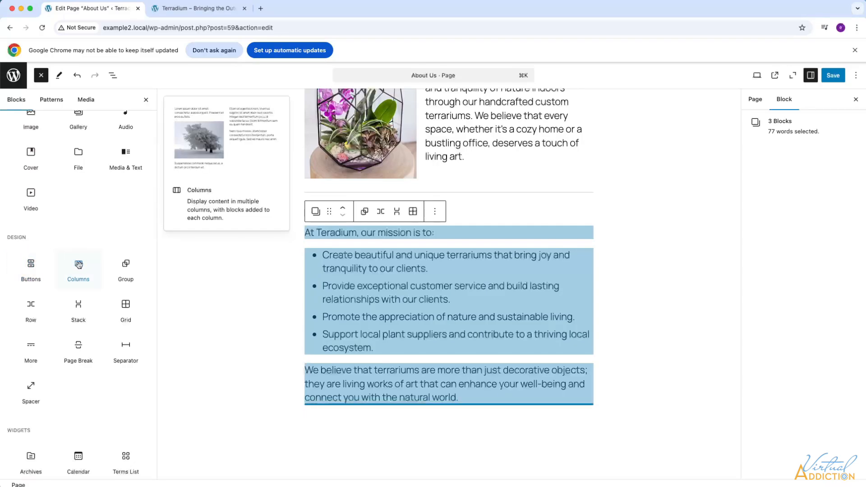
left_click_drag(79, 264, 335, 412)
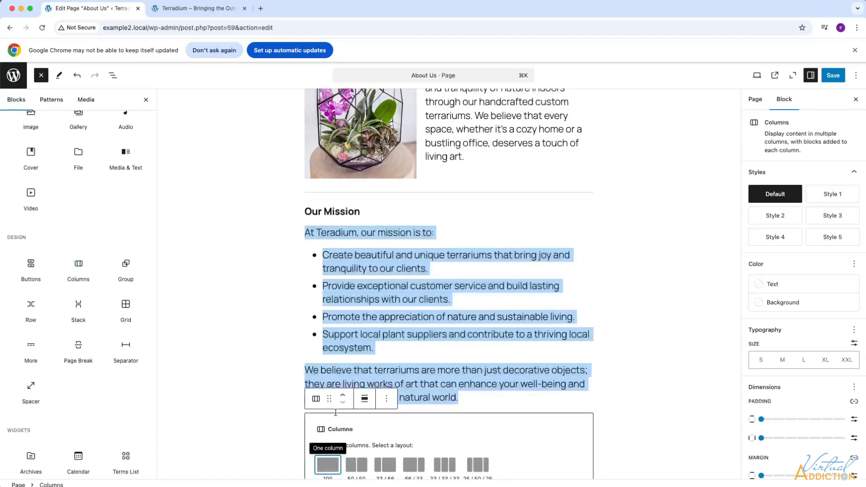
scroll(407, 391, "down", 2)
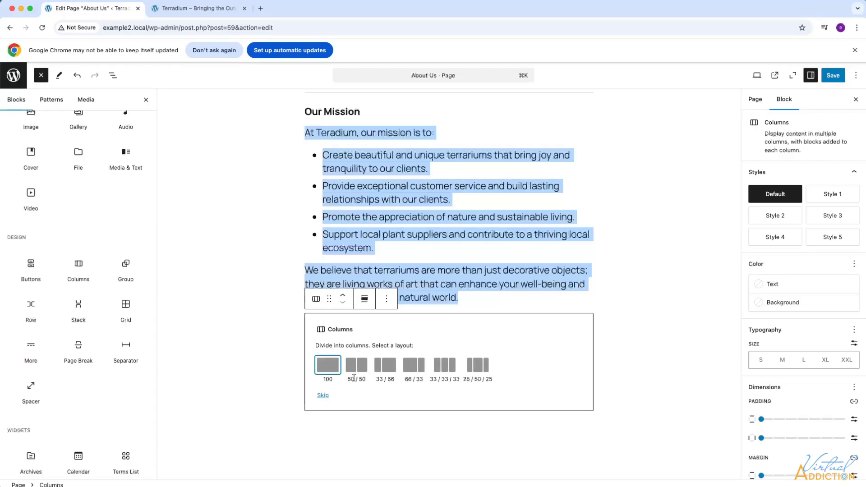
left_click(412, 368)
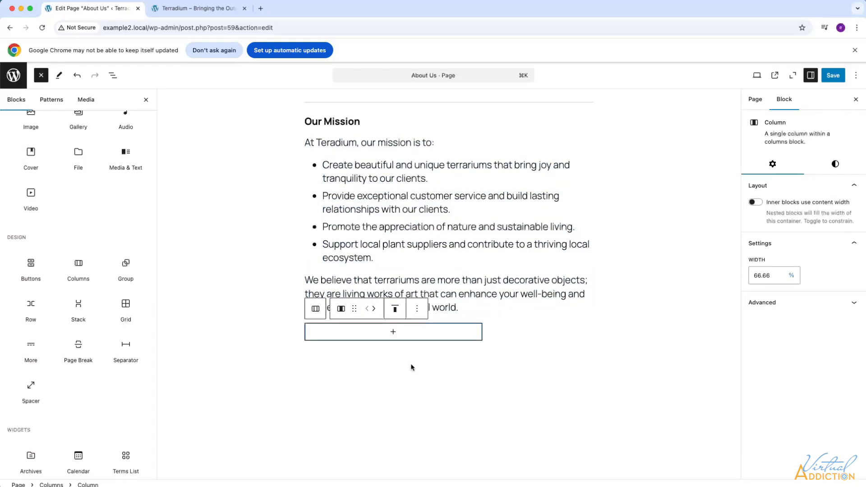
- Move the mission intro paragraph, bulleted list and closing paragraph together into the wider 66.66% column
mouse_move(500, 333)
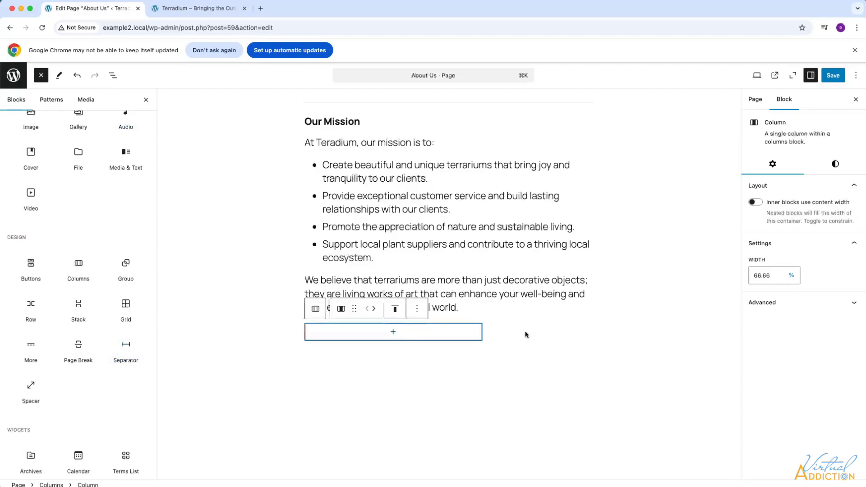
left_click(113, 78)
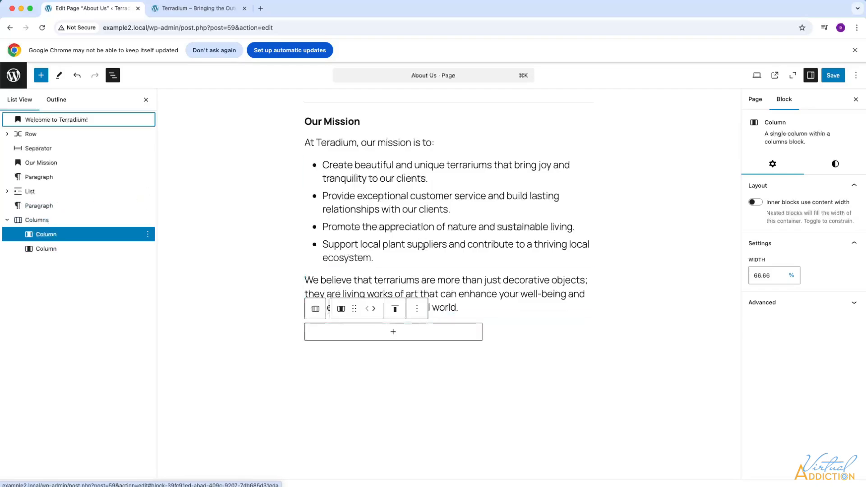
left_click_drag(464, 307, 360, 168)
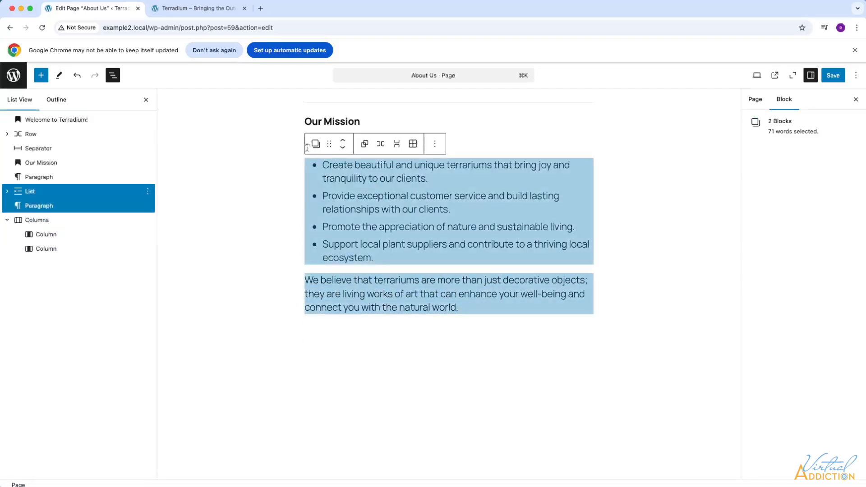
left_click_drag(306, 147, 298, 145)
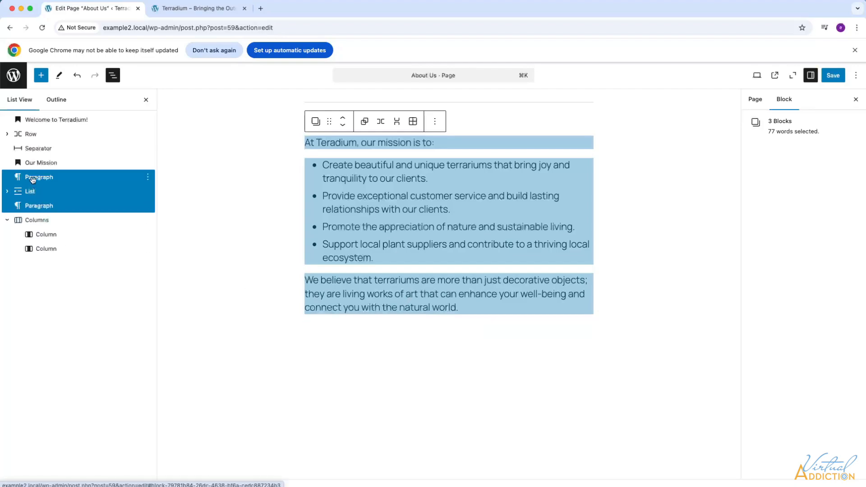
left_click_drag(32, 180, 47, 200)
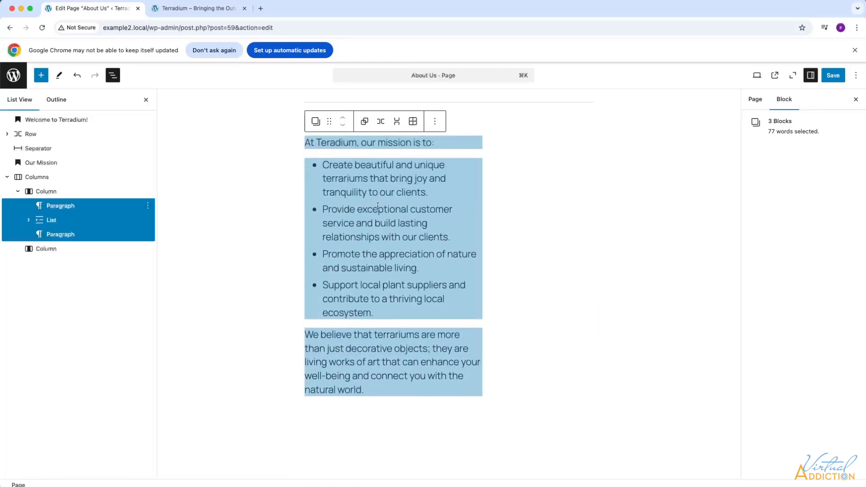
scroll(552, 282, "up", 2)
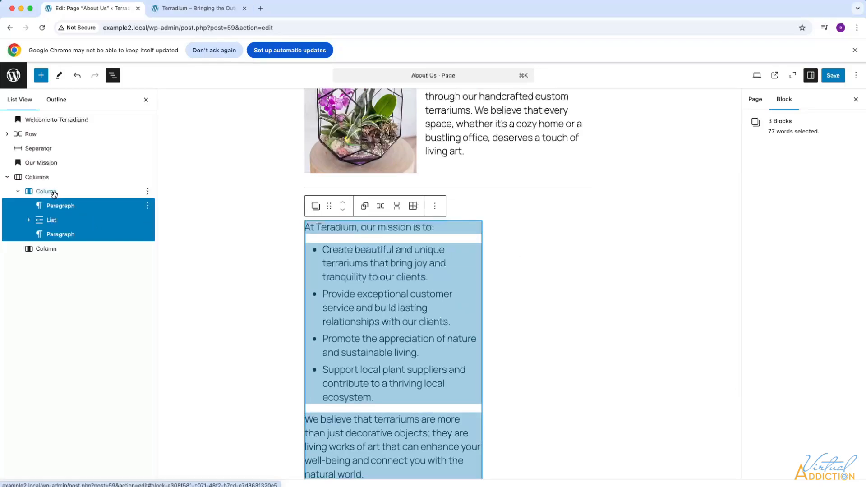
- Insert the "Bonsai terrarium" image (home-gallery03.jpg) from the Media Library into the empty 33.33% column
scroll(472, 294, "down", 1)
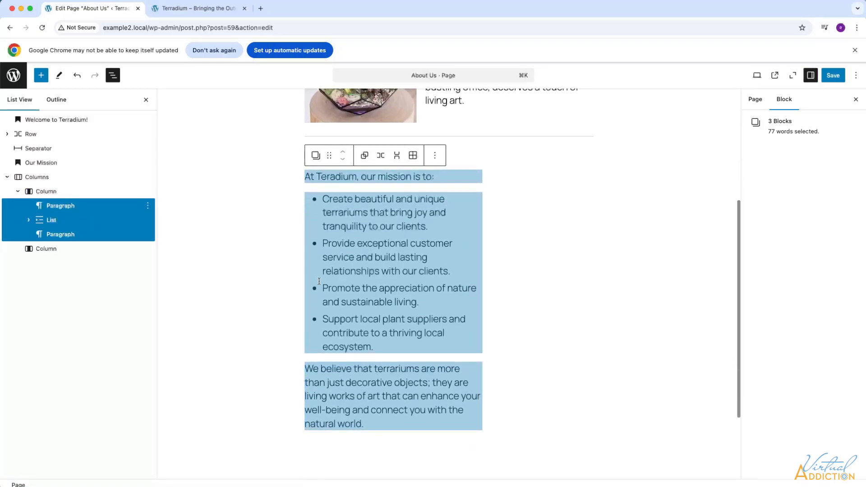
left_click(49, 250)
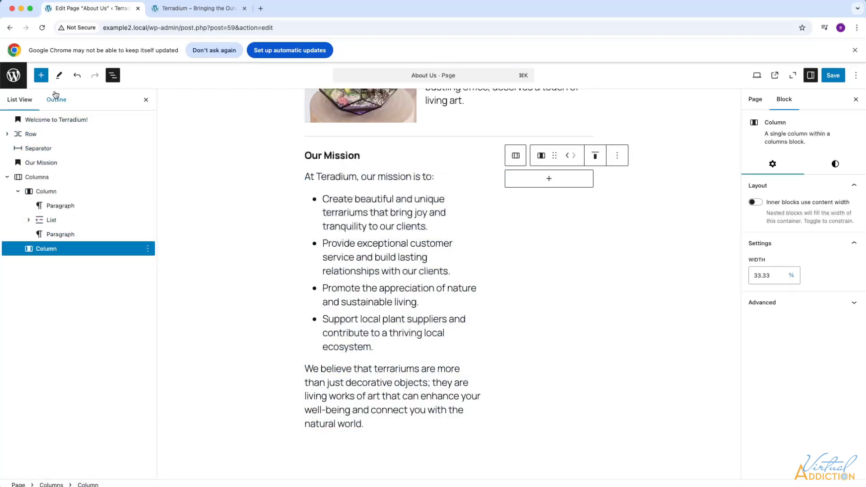
left_click(550, 181)
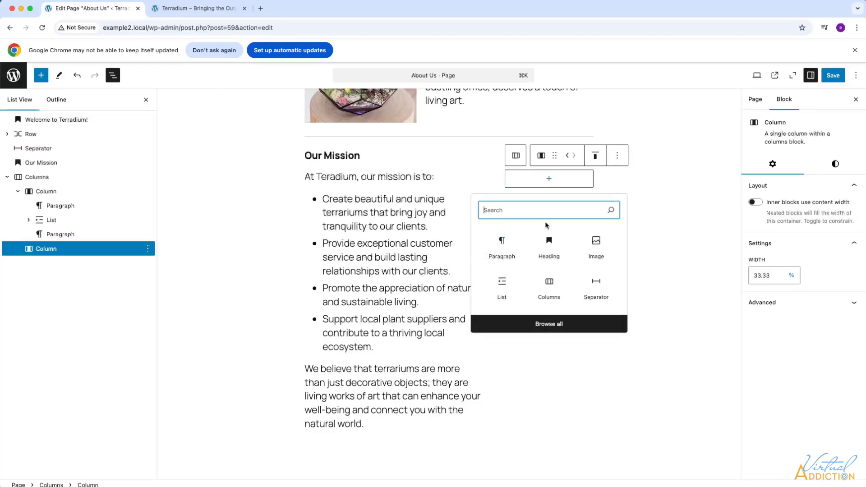
left_click(594, 244)
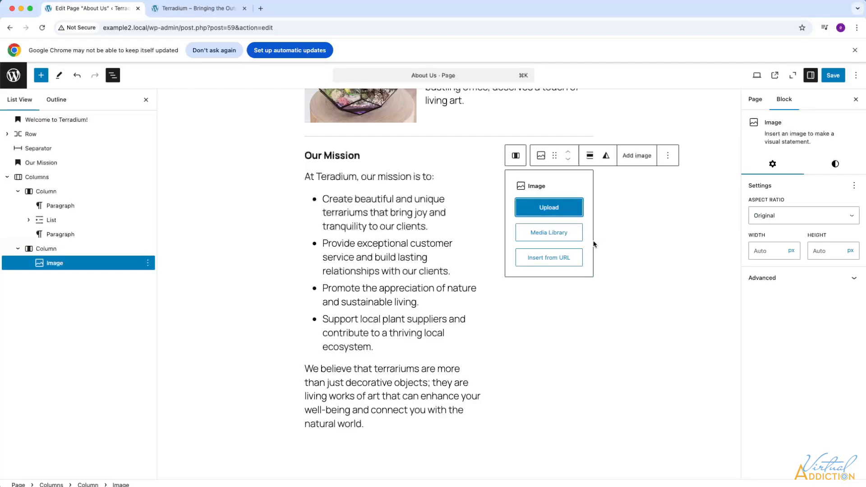
left_click(555, 234)
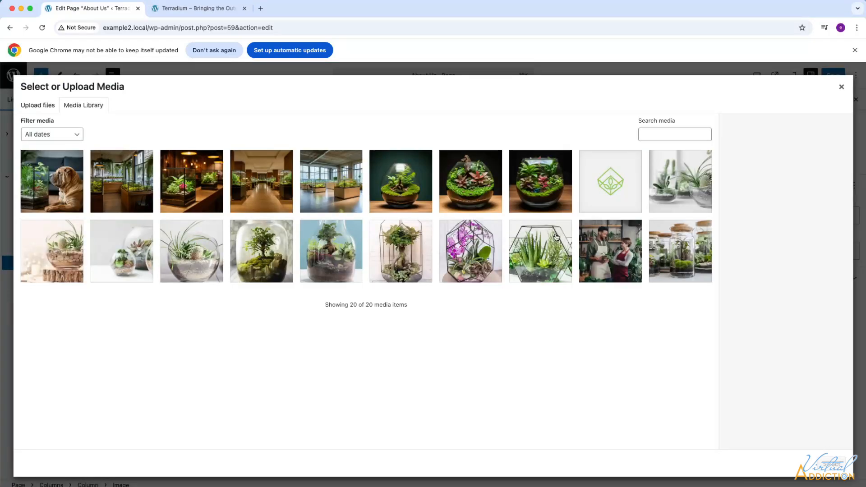
left_click(395, 261)
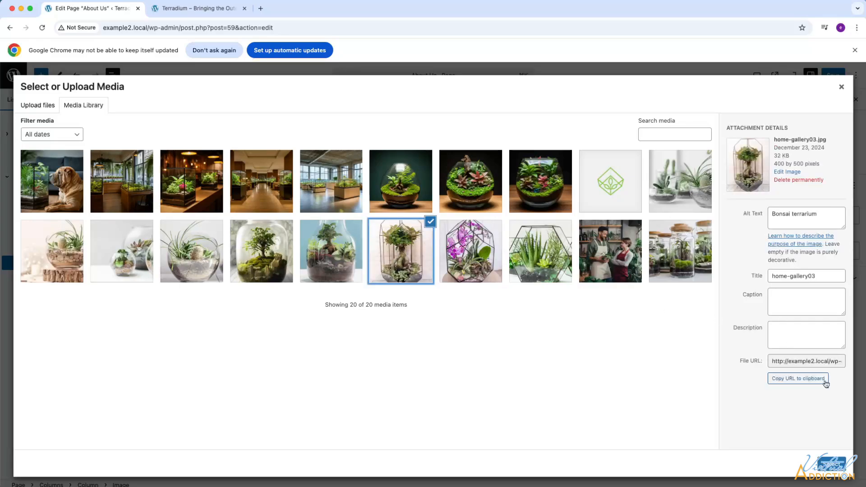
left_click(831, 464)
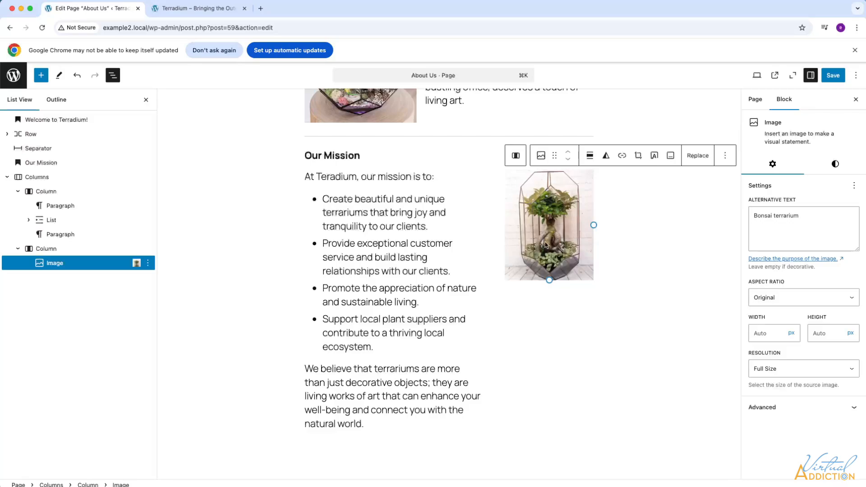
- Set the vertical alignment of the bonsai image's column to Align middle
scroll(456, 169, "up", 3)
scroll(597, 257, "down", 2)
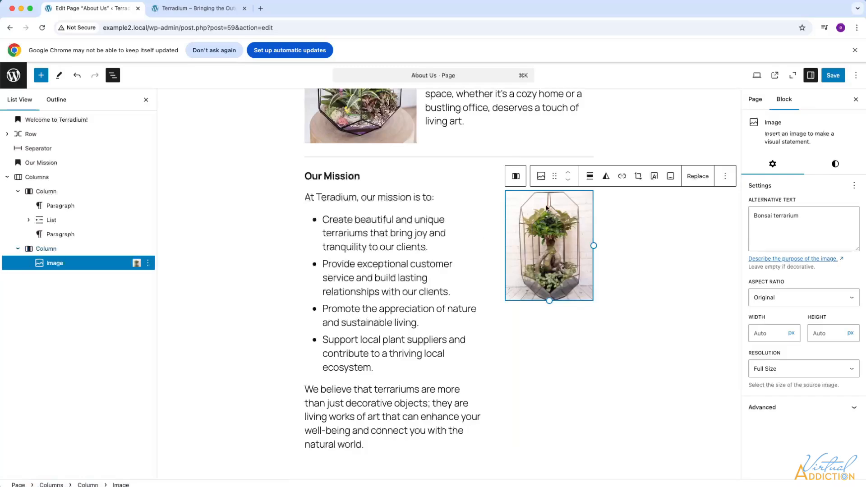
left_click(46, 248)
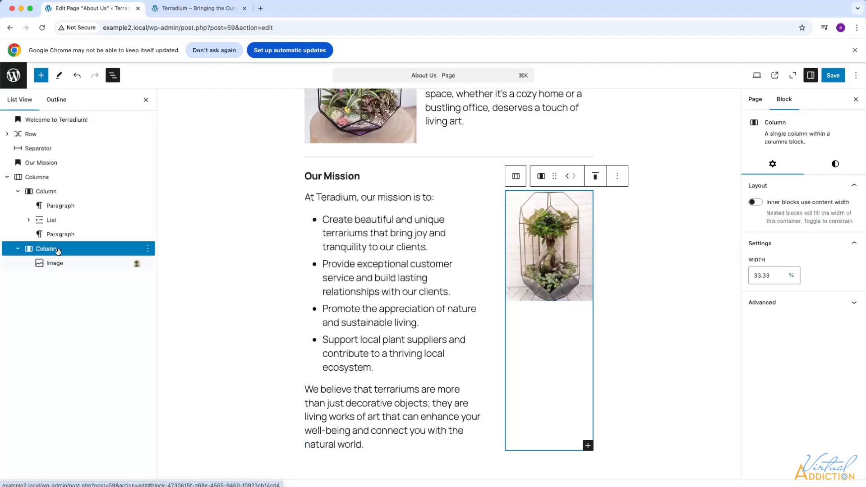
left_click(593, 180)
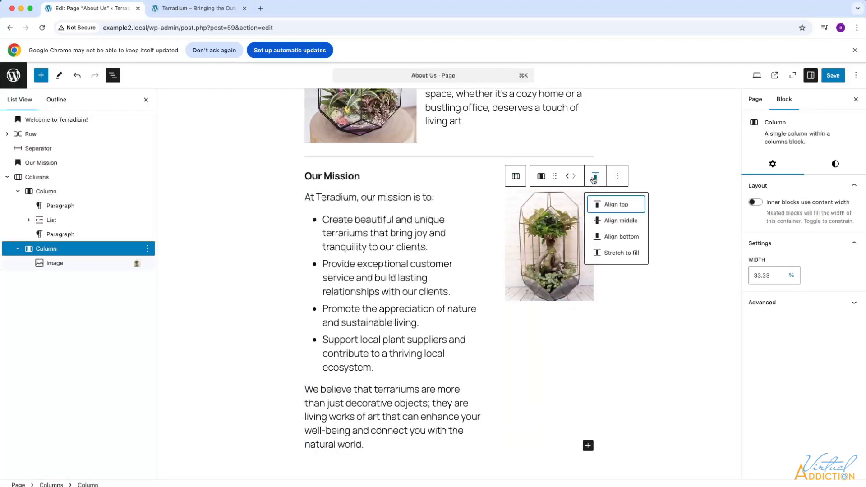
left_click(609, 222)
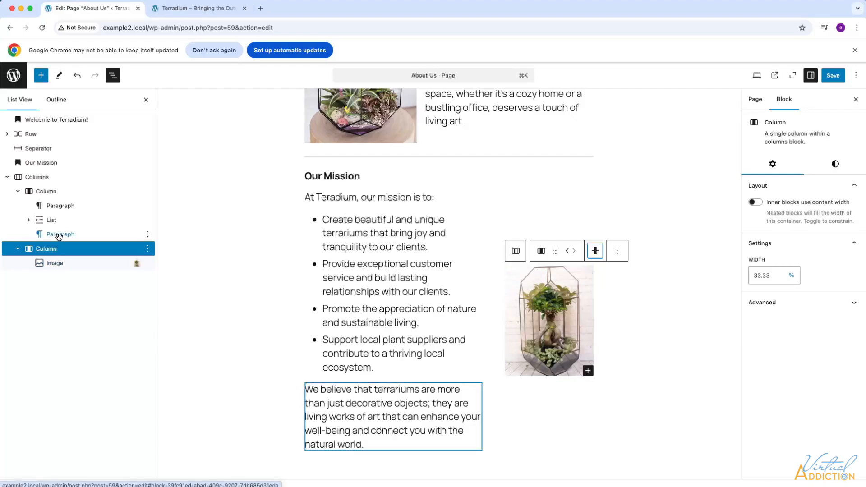
- Look over the whole About Us page layout and save the page
scroll(565, 305, "up", 1)
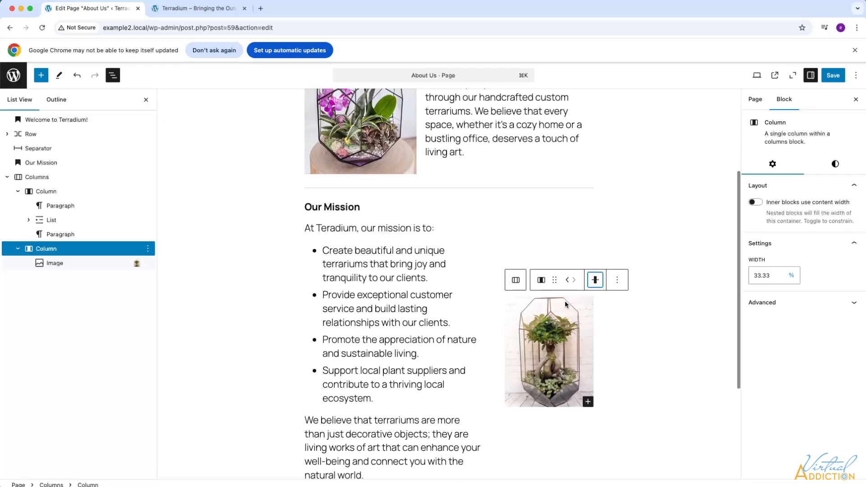
scroll(565, 305, "up", 3)
scroll(258, 202, "down", 7)
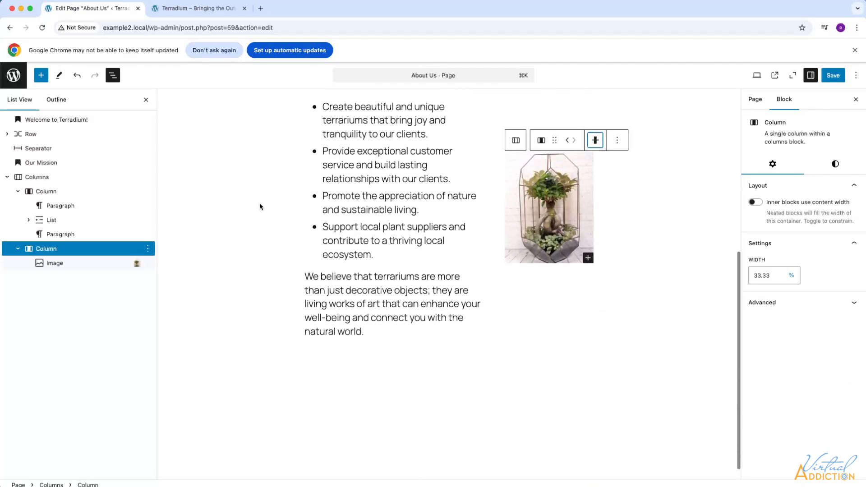
scroll(258, 202, "up", 9)
scroll(432, 211, "down", 2)
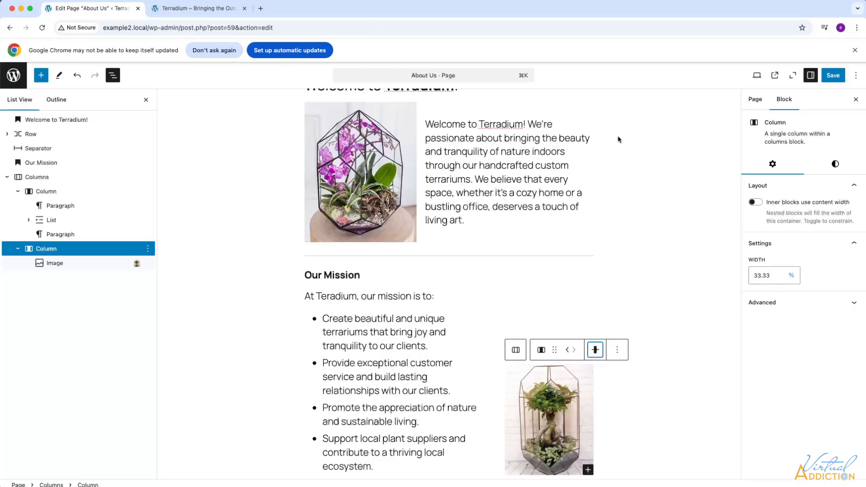
scroll(619, 139, "up", 2)
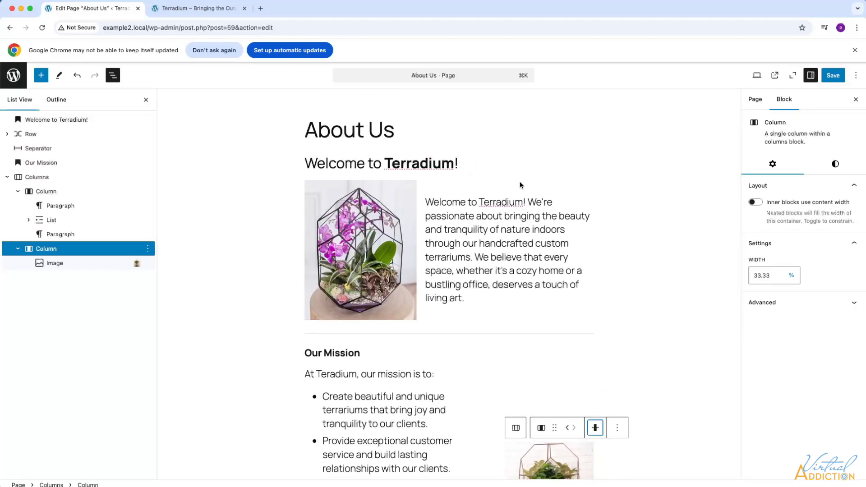
scroll(520, 185, "down", 4)
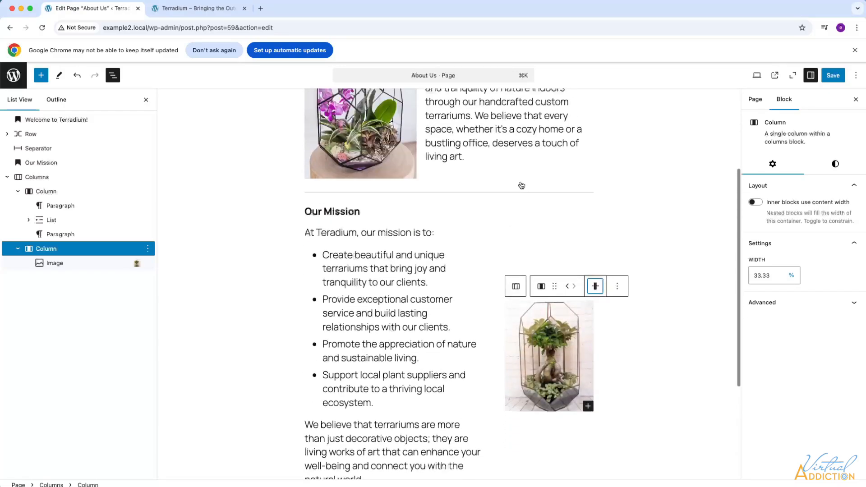
scroll(522, 185, "up", 4)
left_click(831, 76)
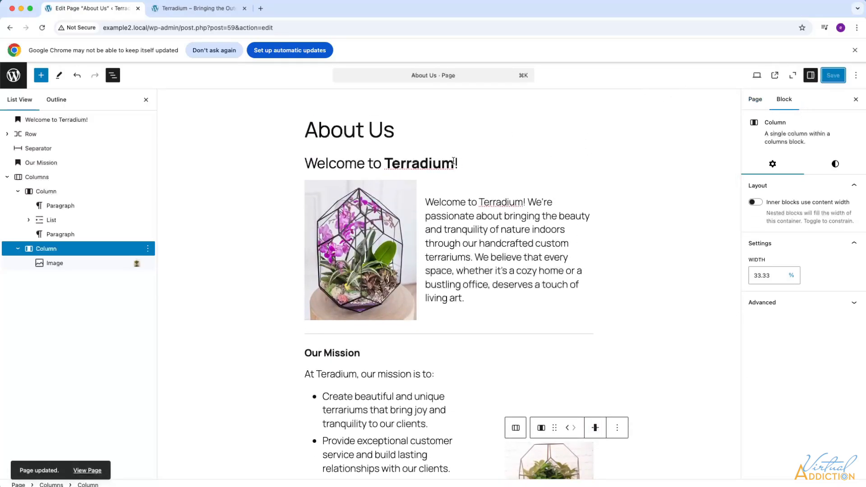
- Open the About Us page on the live Terradium site and compare its images and columns with the editor layout
left_click(185, 8)
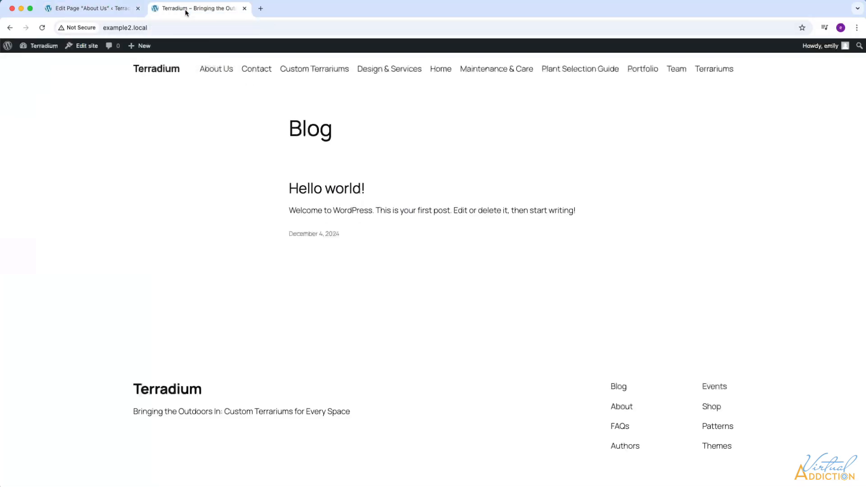
left_click(215, 70)
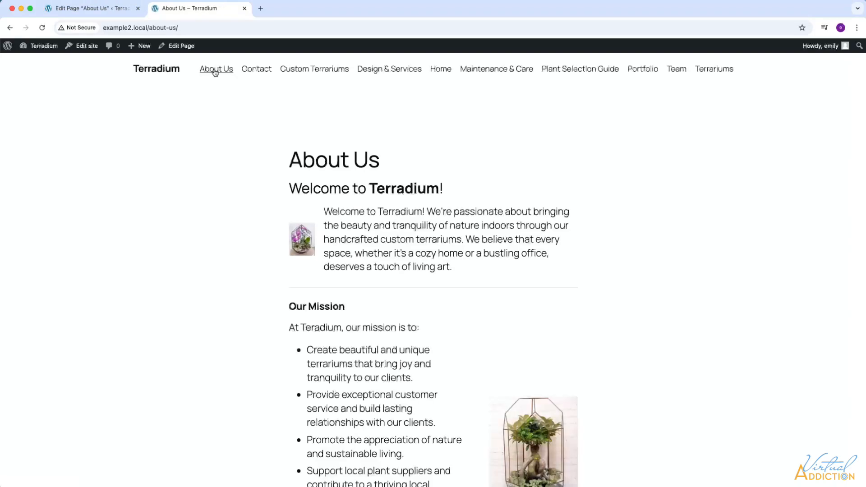
scroll(304, 181, "down", 2)
scroll(304, 179, "down", 4)
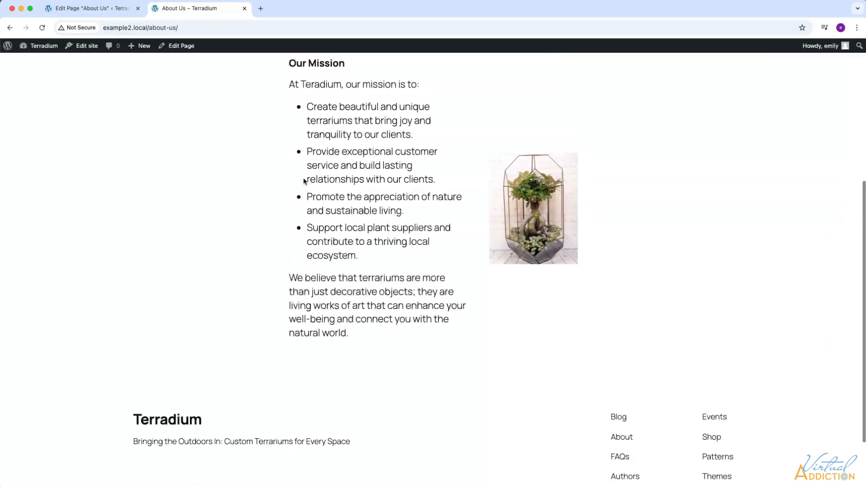
scroll(303, 179, "up", 4)
scroll(303, 181, "up", 3)
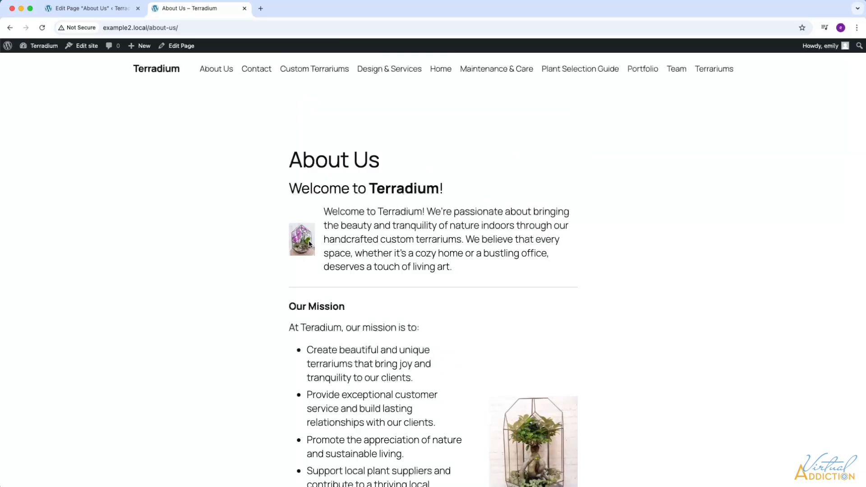
scroll(309, 244, "down", 3)
scroll(309, 246, "up", 3)
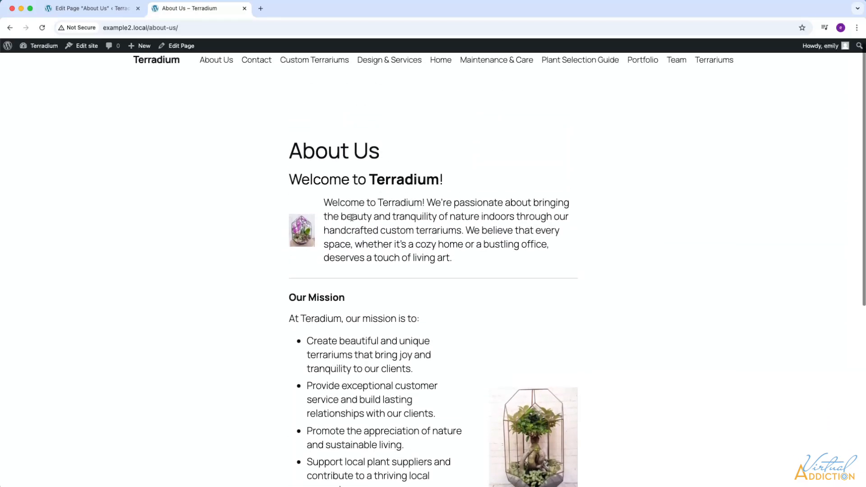
- Back in the page editor, enlarge the orchid terrarium image to about 338 px wide and save the page
left_click(89, 11)
left_click(392, 250)
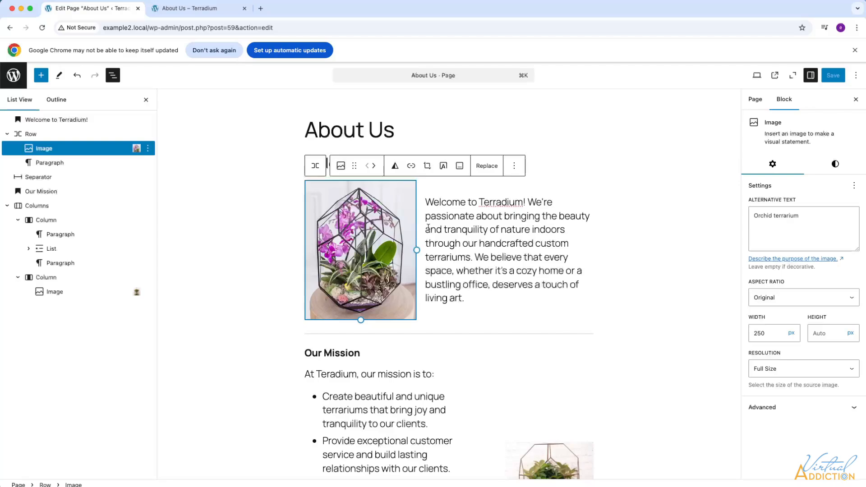
left_click_drag(416, 249, 456, 249)
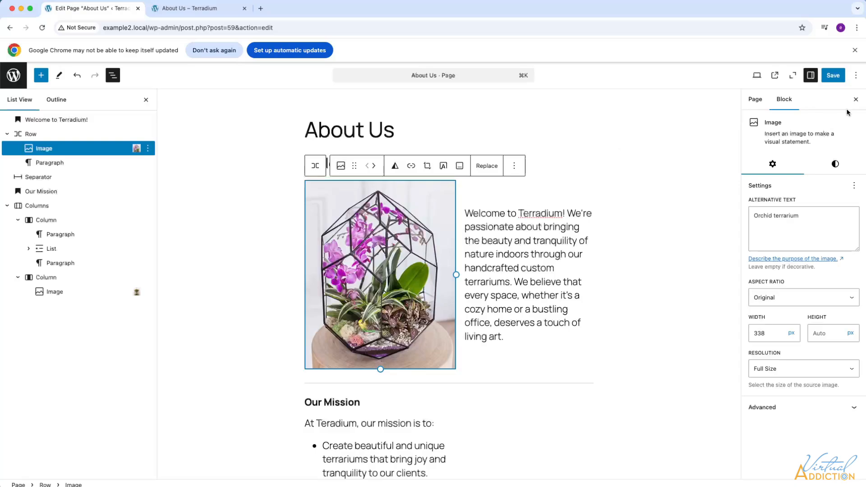
left_click(833, 75)
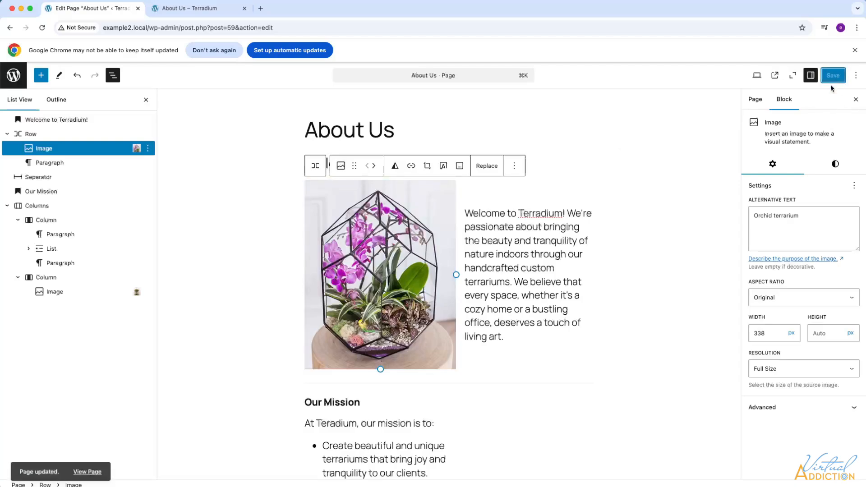
- Reload the live About Us page to check the orchid image's size, and return to the page editor
left_click(193, 10)
left_click(41, 28)
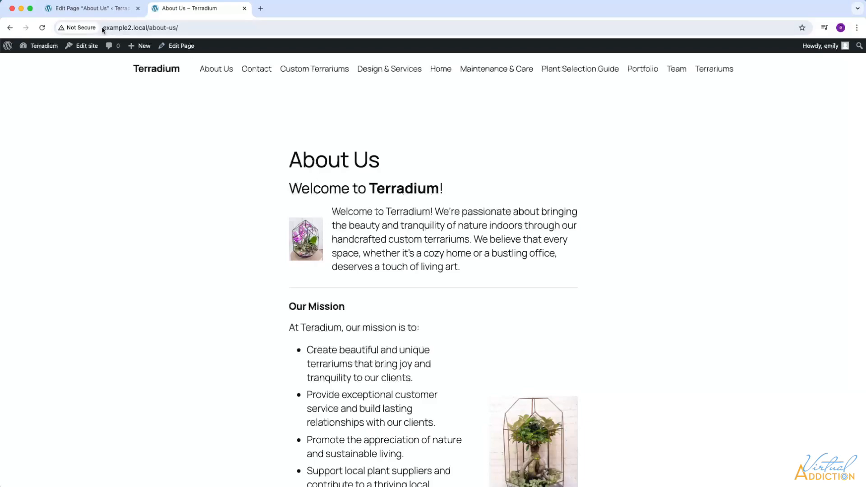
left_click(93, 8)
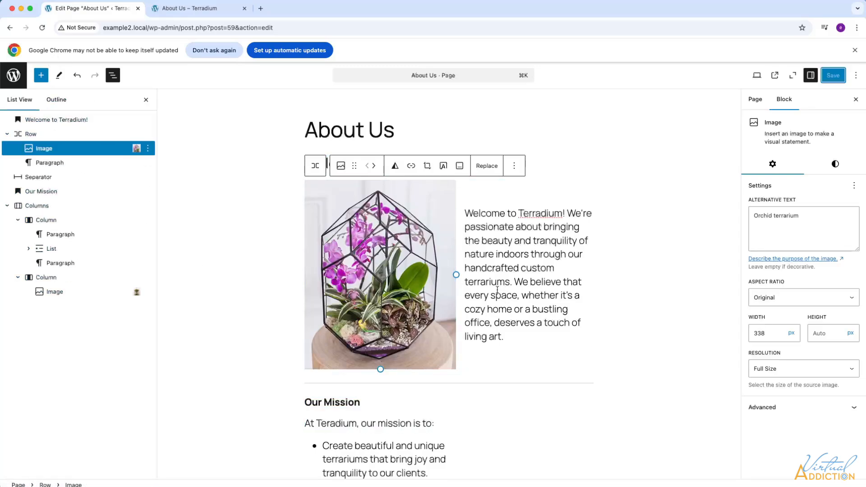
- Examine the layout, position and style settings of the Row block holding the orchid image and welcome paragraph
left_click(30, 134)
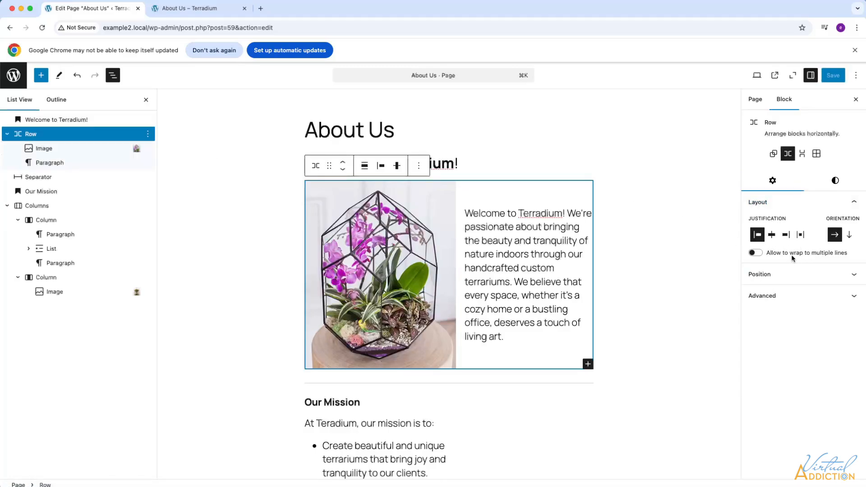
left_click(776, 273)
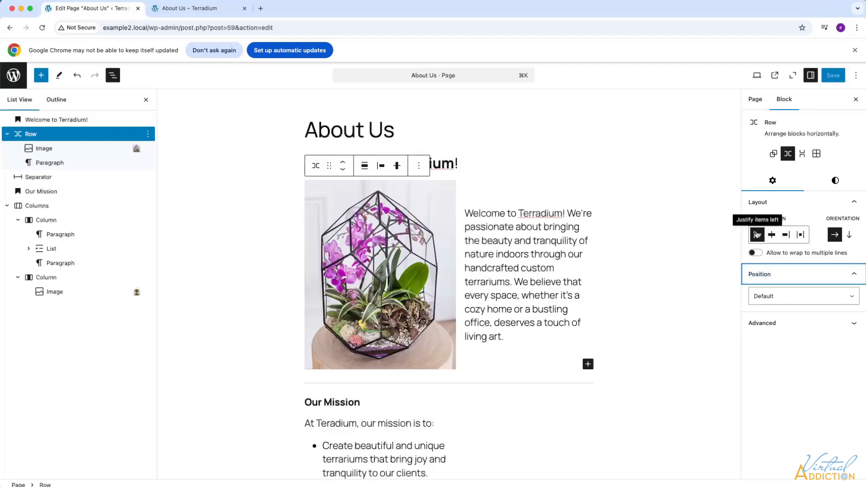
left_click(835, 180)
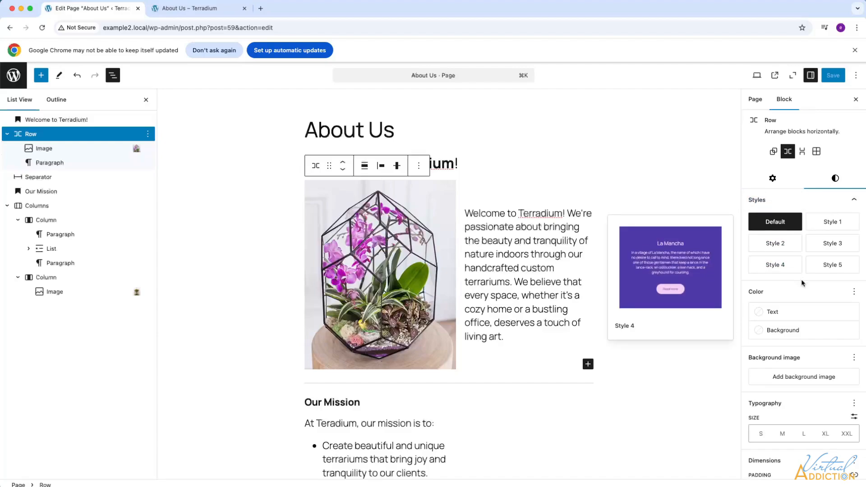
scroll(798, 279, "down", 5)
scroll(802, 284, "down", 2)
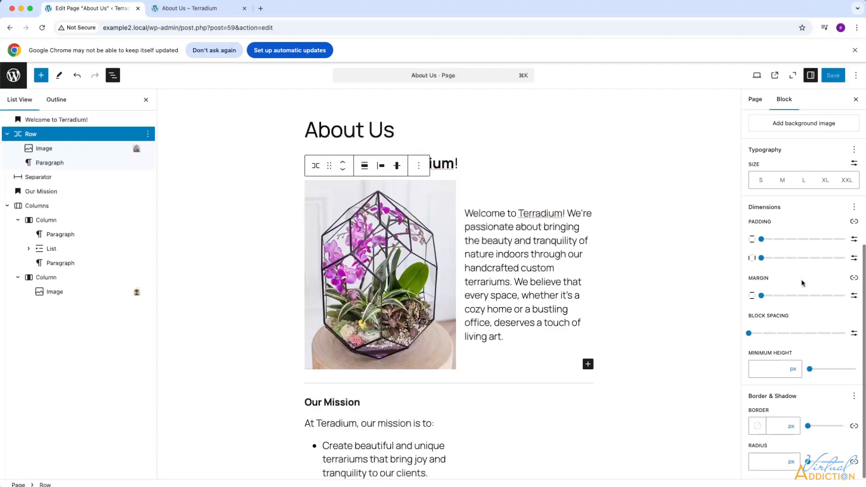
scroll(802, 283, "up", 8)
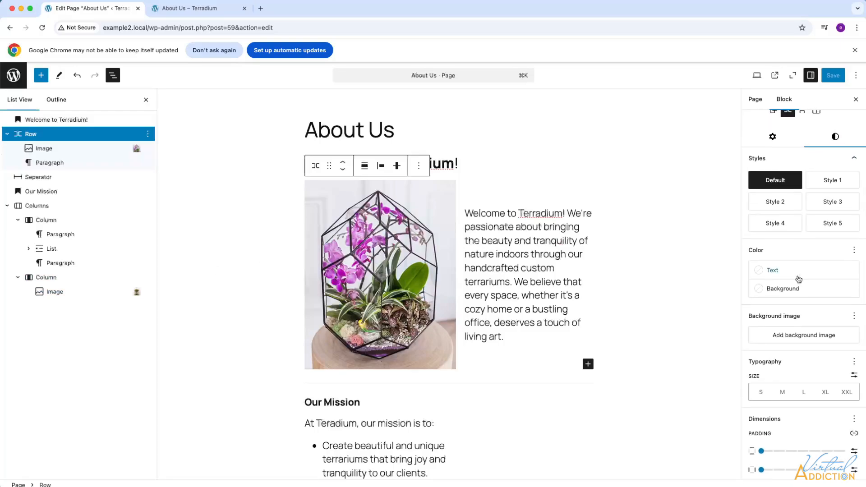
scroll(798, 280, "up", 2)
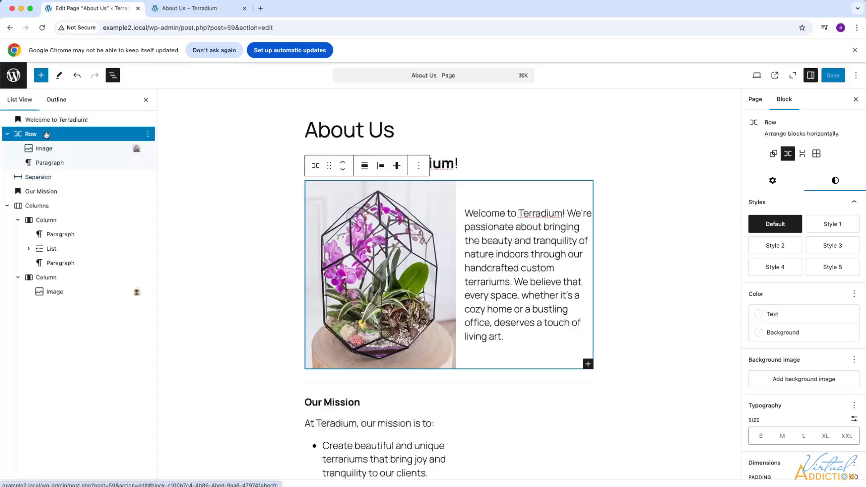
- Insert a Columns block with a 50 / 50 layout before the Row block
left_click(148, 134)
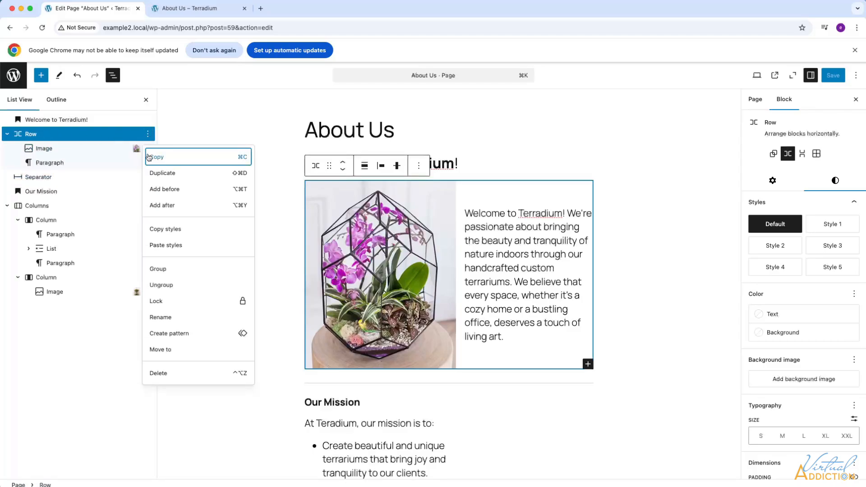
left_click(166, 190)
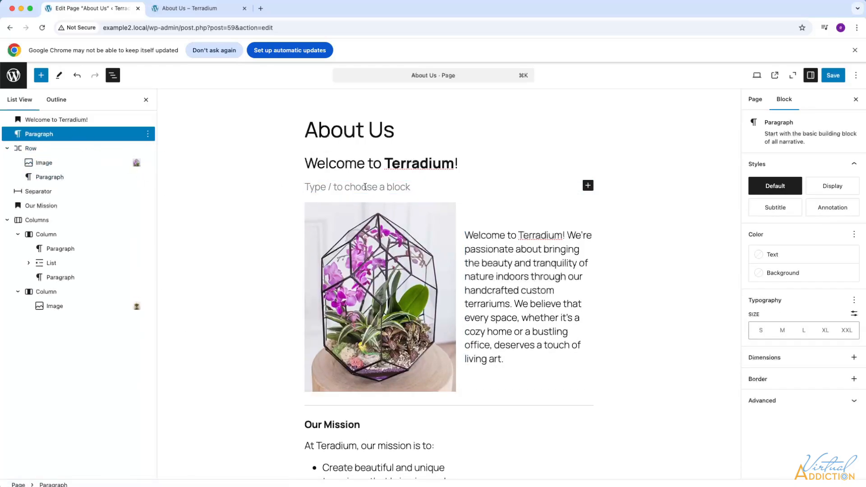
left_click(588, 185)
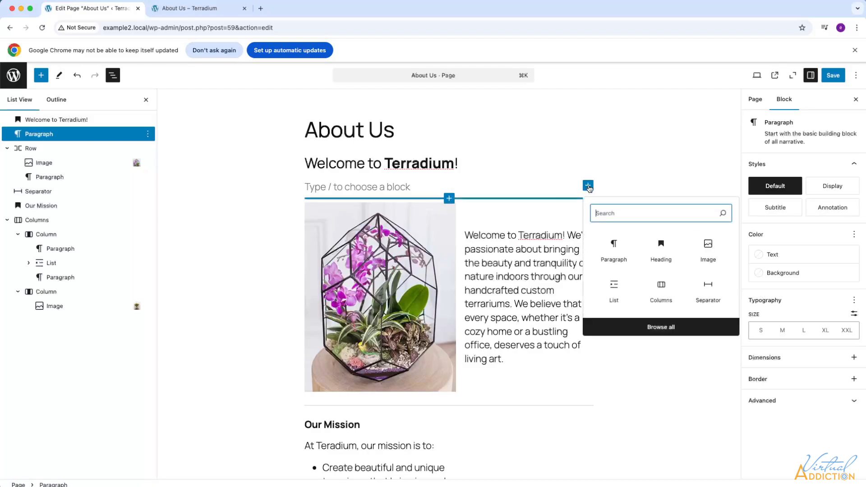
left_click(661, 287)
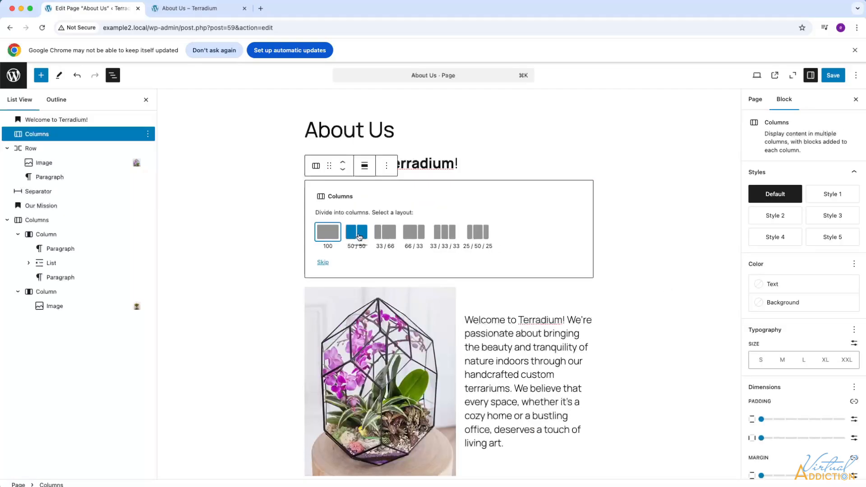
left_click(357, 232)
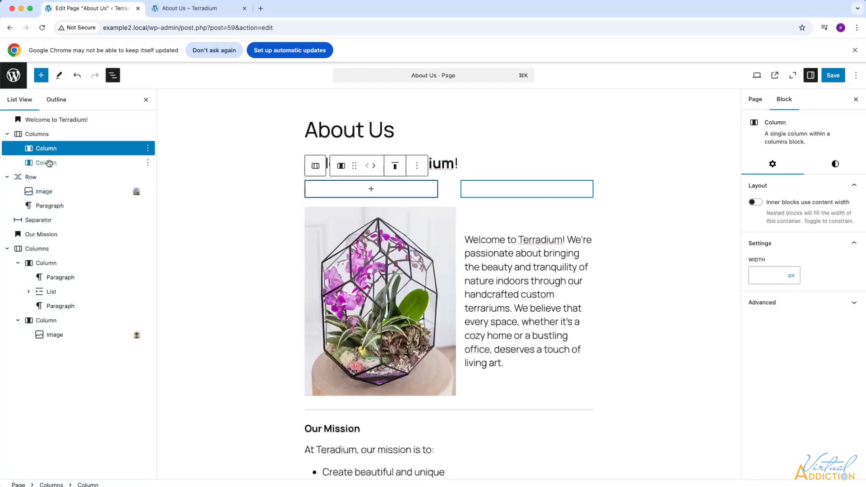
- Move the orchid image into the first new column and the welcome paragraph into the second, and delete the emptied Row block
left_click_drag(29, 192, 58, 168)
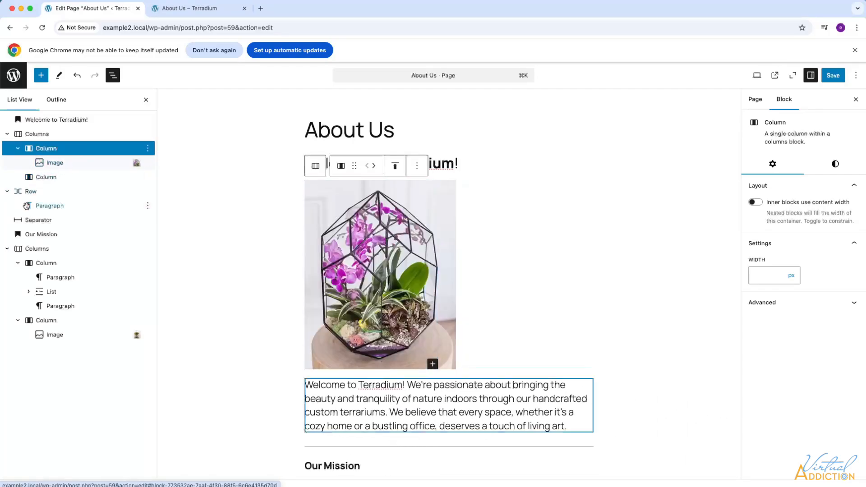
left_click_drag(43, 205, 47, 181)
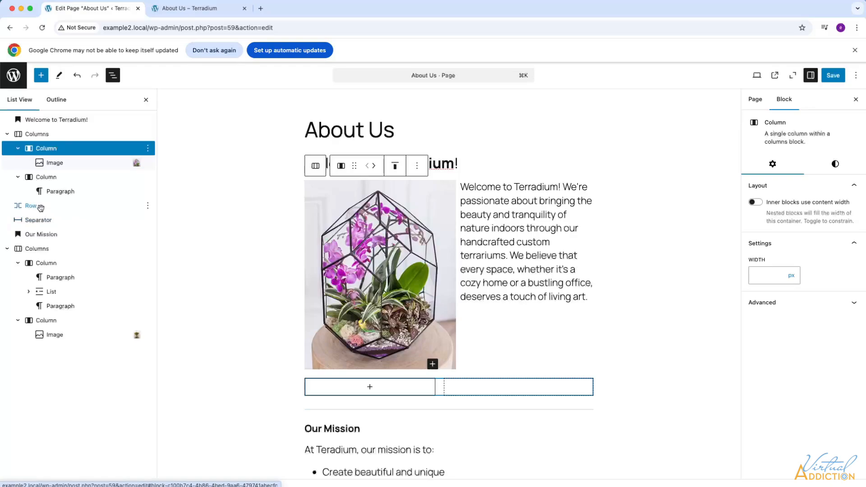
left_click(148, 206)
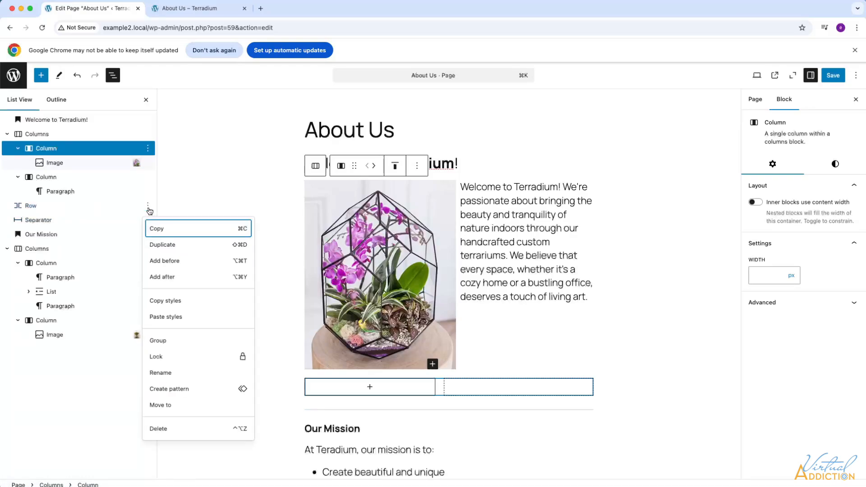
left_click(158, 429)
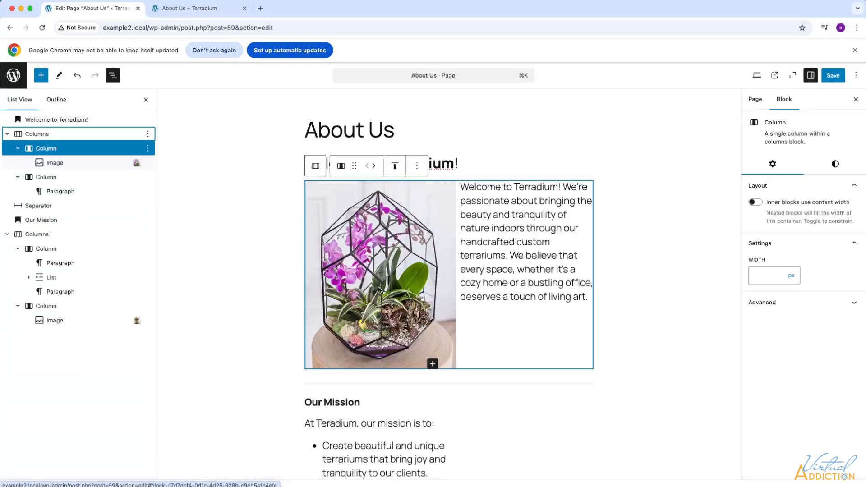
- Save the page, check the new two-column welcome section on the live About Us page, and return to the editor
left_click(625, 220)
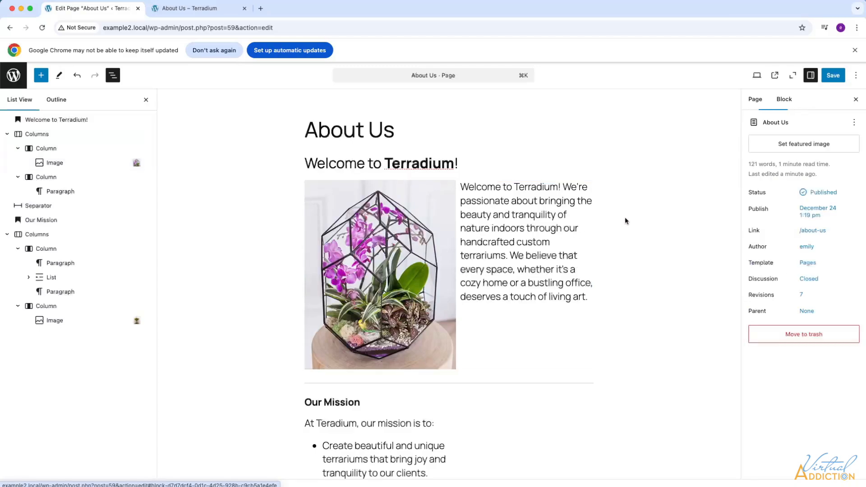
left_click(833, 76)
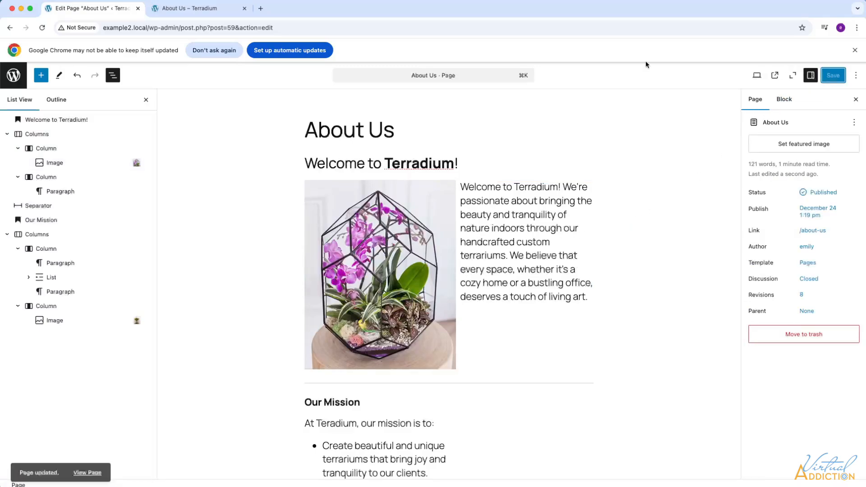
left_click(191, 9)
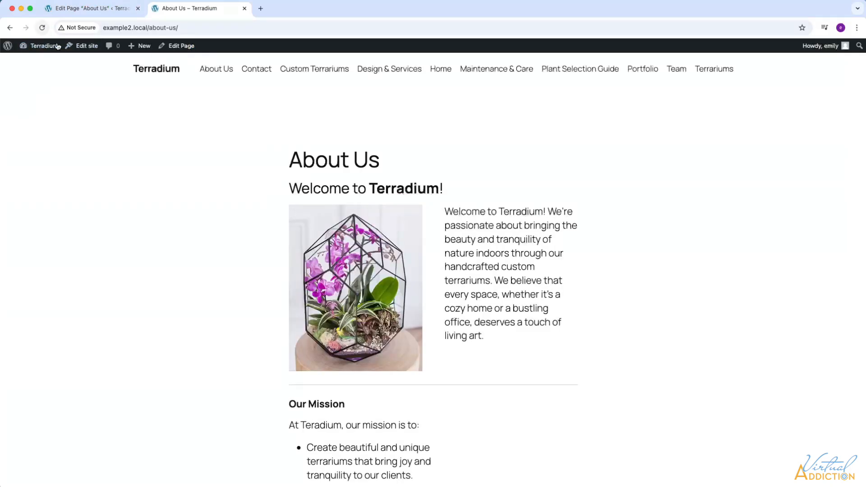
scroll(402, 294, "down", 5)
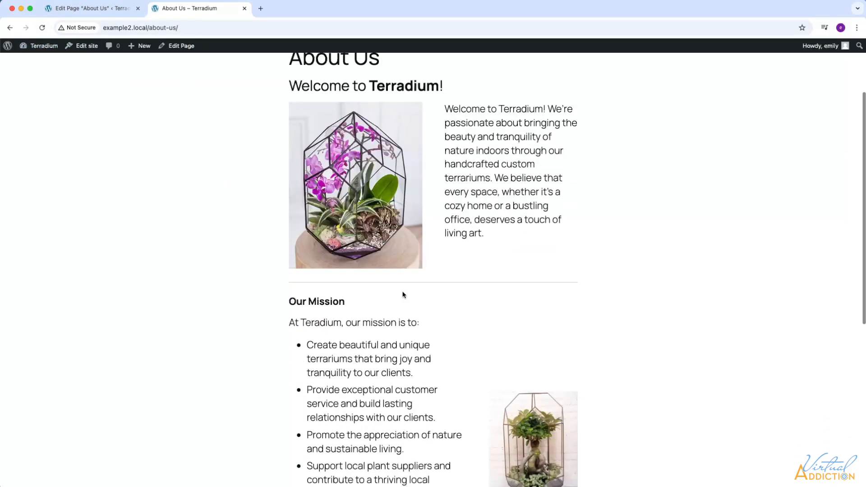
scroll(368, 230, "up", 5)
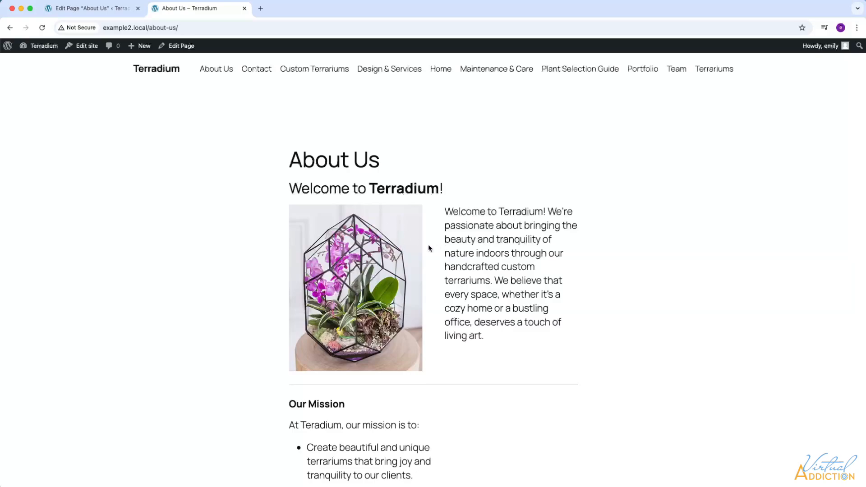
left_click(99, 9)
- Set the horizontal padding of the column holding the welcome paragraph to Regular and save the page
left_click(491, 226)
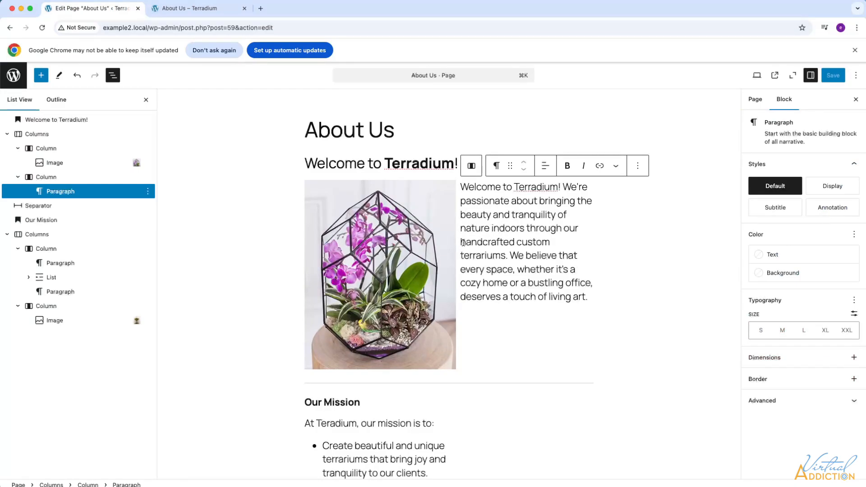
left_click(47, 178)
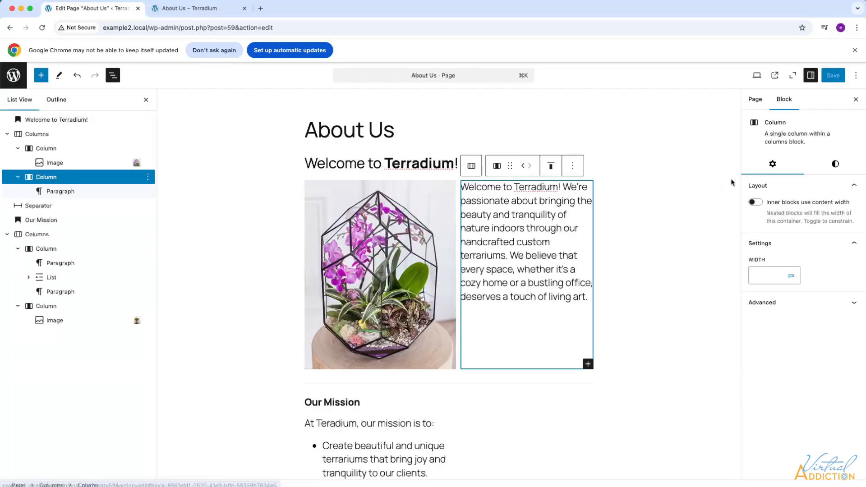
left_click(826, 171)
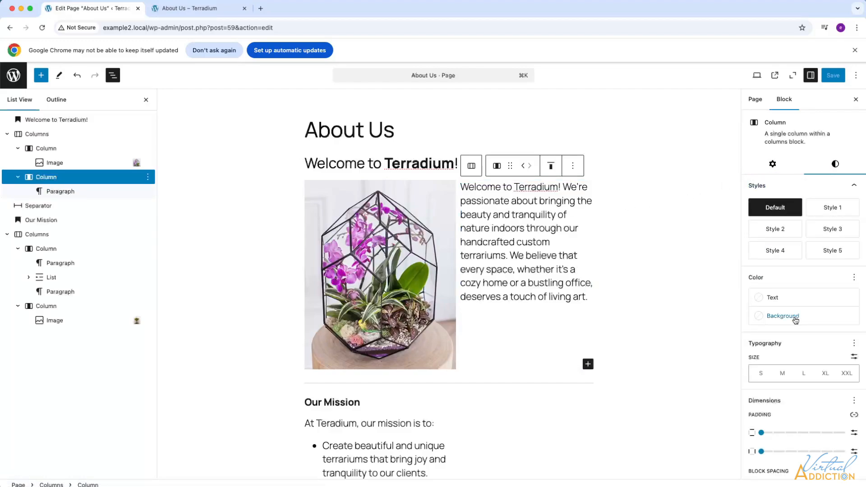
scroll(794, 318, "down", 3)
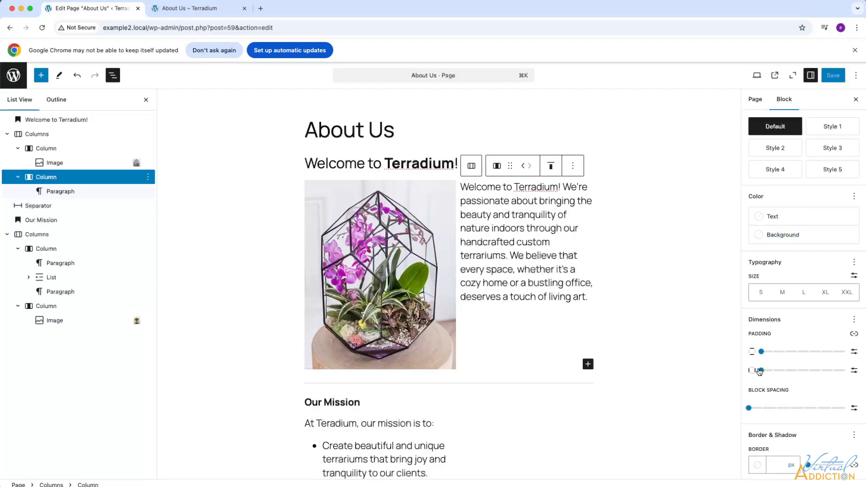
left_click_drag(761, 370, 808, 371)
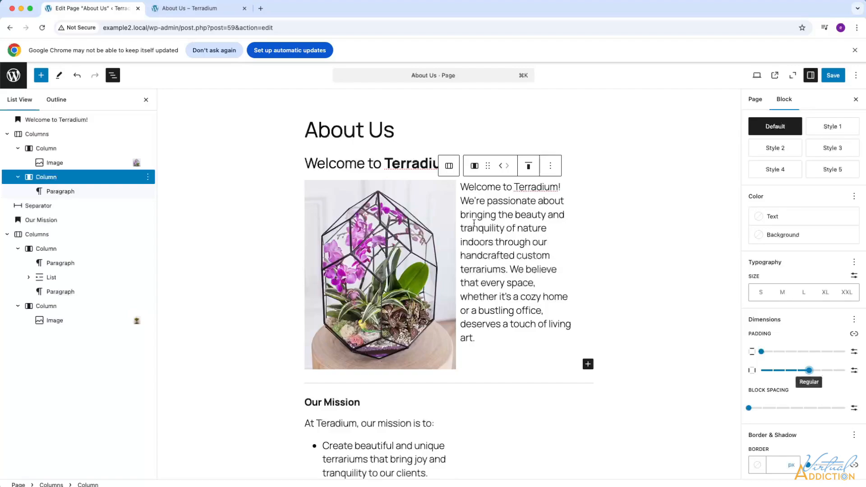
left_click(832, 75)
- Reload the live About Us page to check the spacing between the orchid image and welcome text, and return to the editor
left_click(236, 9)
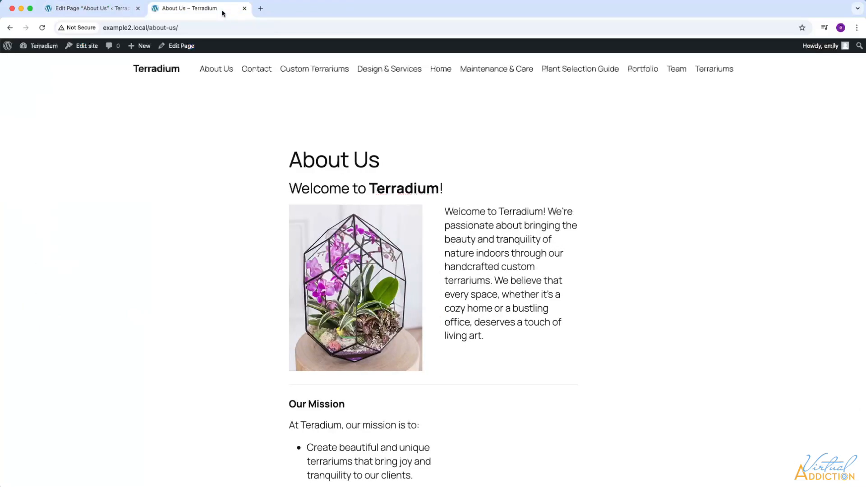
left_click(42, 28)
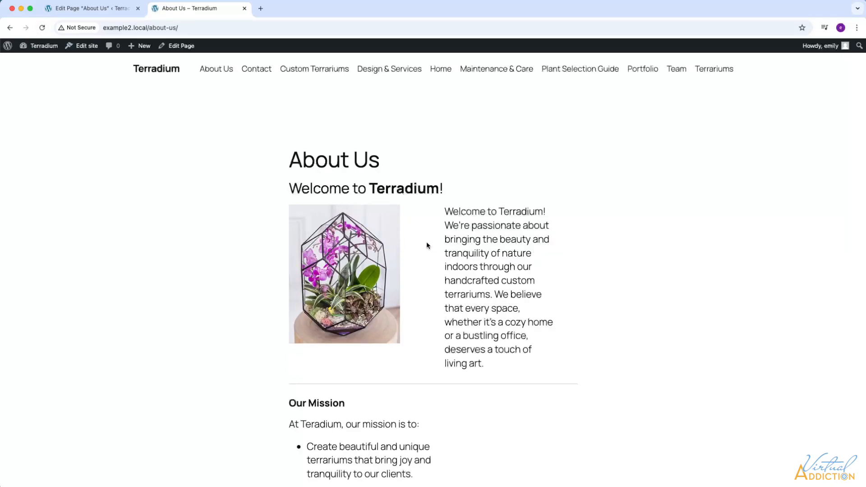
left_click(88, 9)
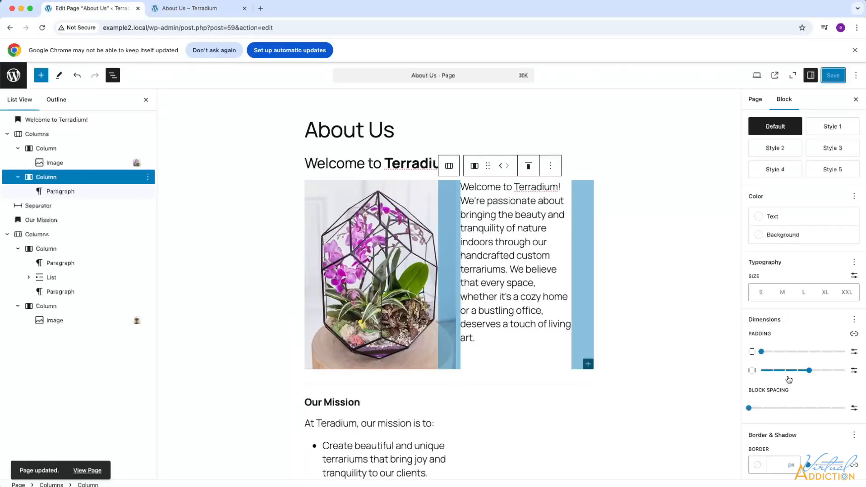
- Set the welcome text column's horizontal padding to Tiny, save, and check the result on the live page
left_click_drag(808, 369, 771, 371)
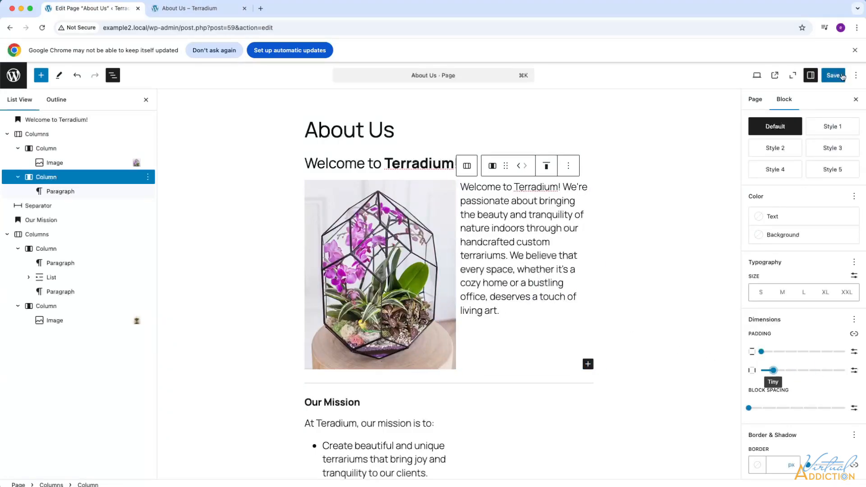
left_click(832, 76)
left_click(180, 8)
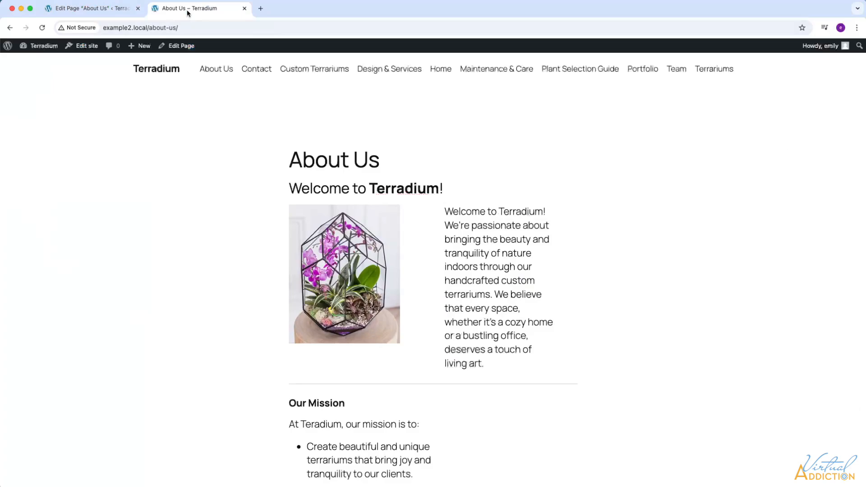
left_click(42, 28)
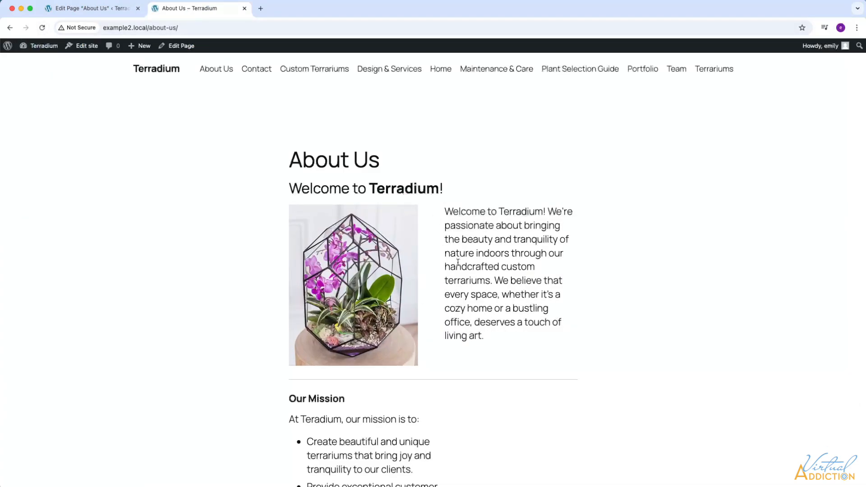
left_click(102, 9)
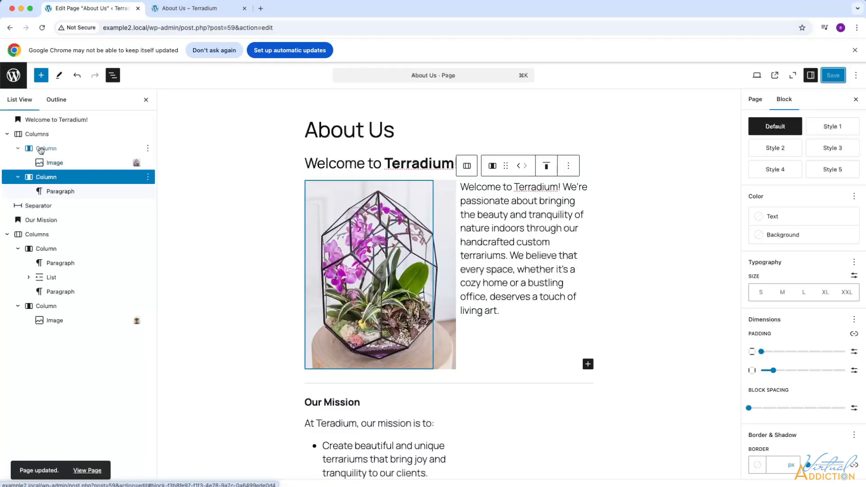
- Set the horizontal block spacing of the Columns block under the welcome heading to Tiny and save the page
left_click(41, 150)
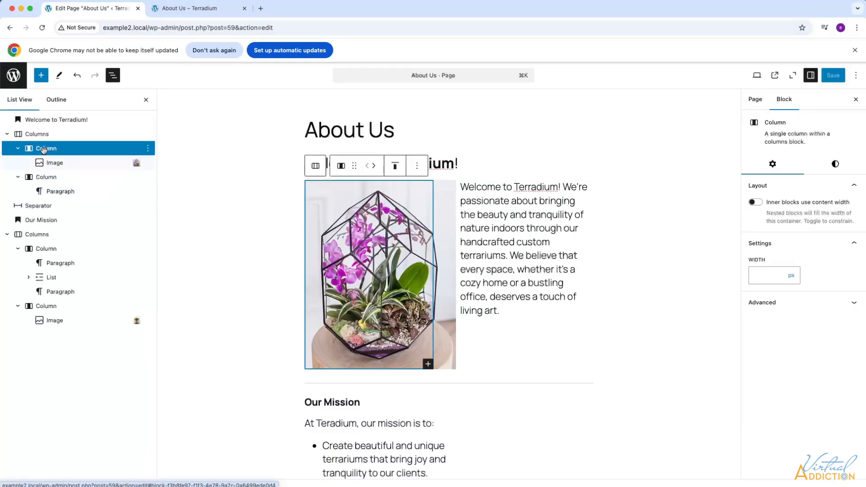
left_click(835, 164)
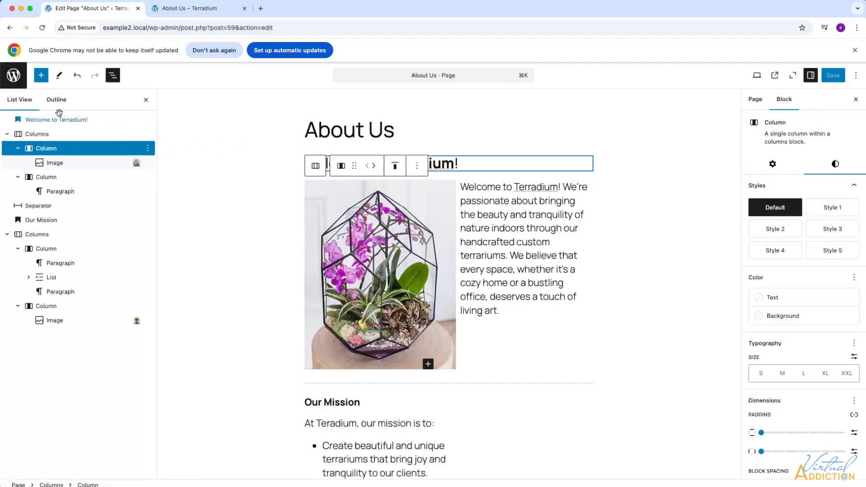
left_click(27, 134)
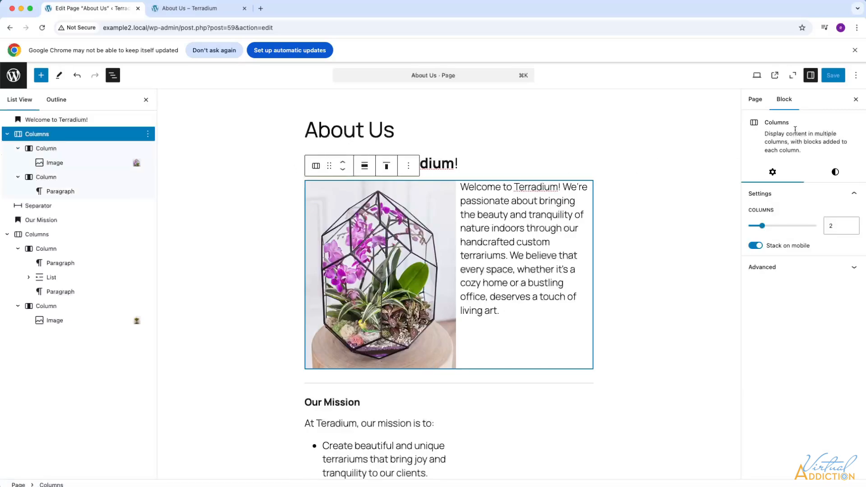
left_click(833, 172)
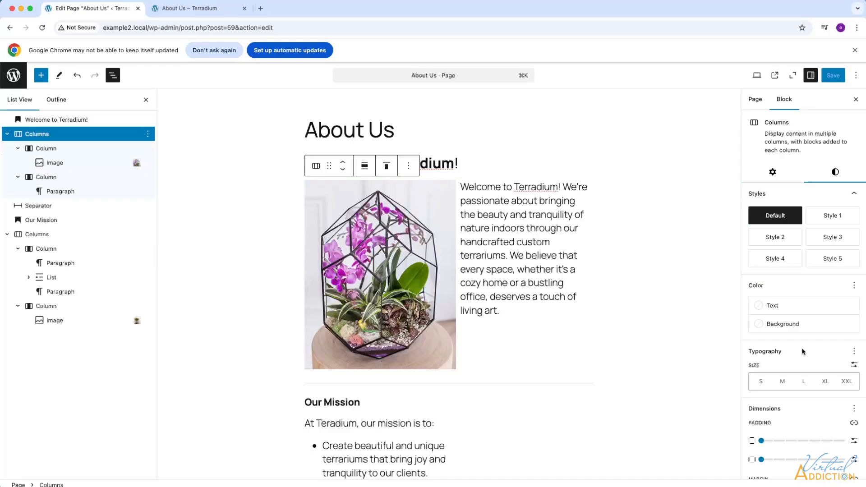
scroll(802, 351, "down", 5)
scroll(802, 351, "down", 3)
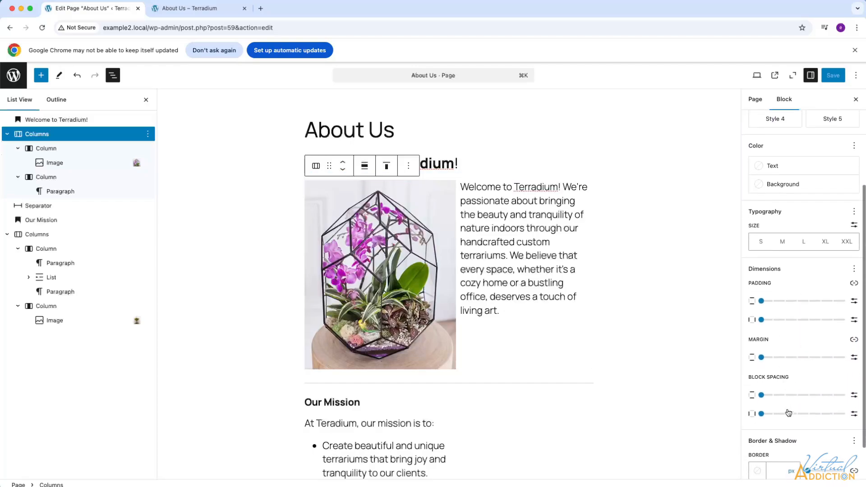
scroll(793, 379, "down", 1)
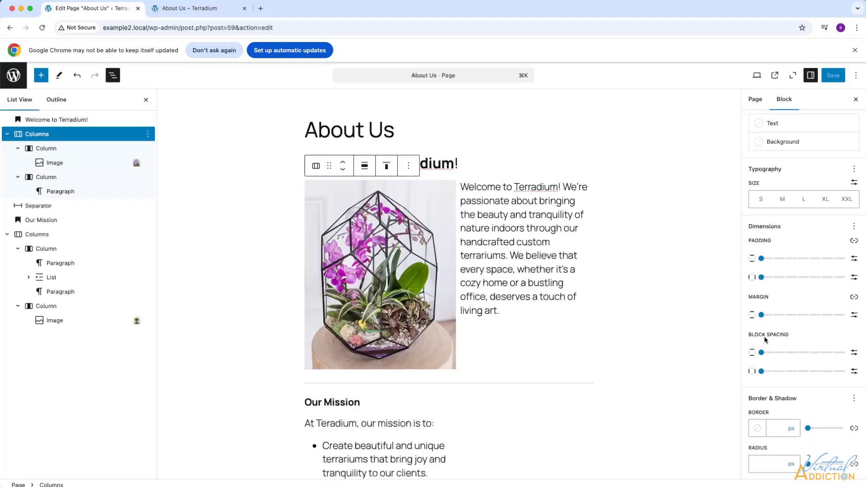
mouse_move(762, 373)
left_mouse_down()
mouse_move(810, 374)
mouse_move(755, 374)
mouse_move(773, 374)
left_mouse_up()
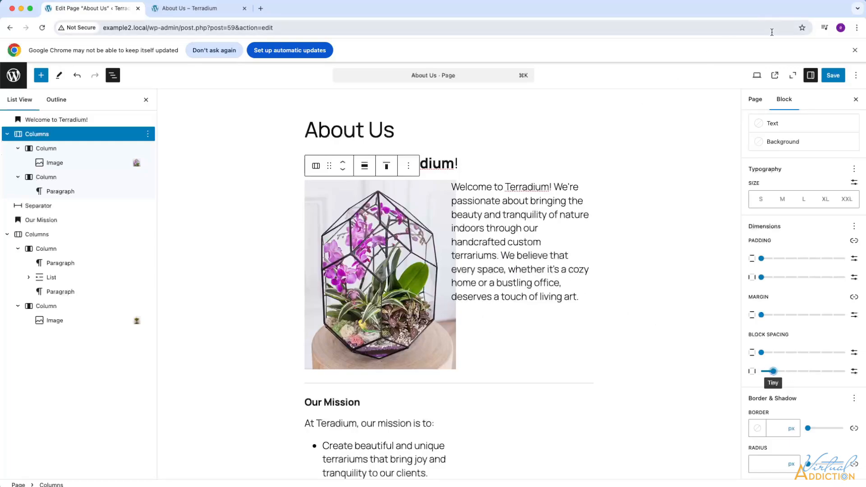
left_click(833, 76)
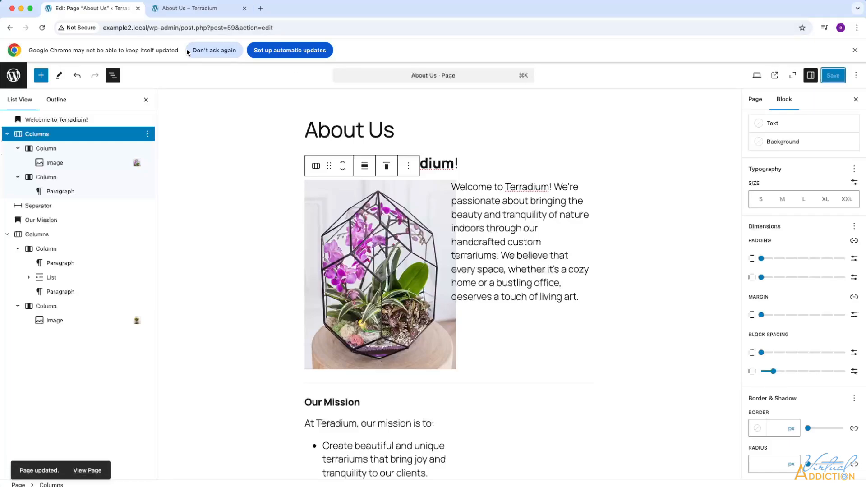
- Reload the live About Us page to check the gap between the orchid image and welcome text, and return to the editor
left_click(207, 10)
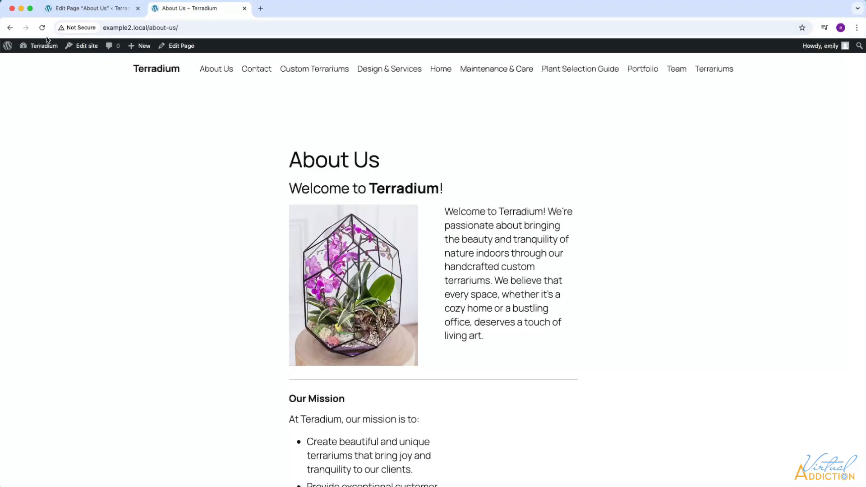
left_click(43, 28)
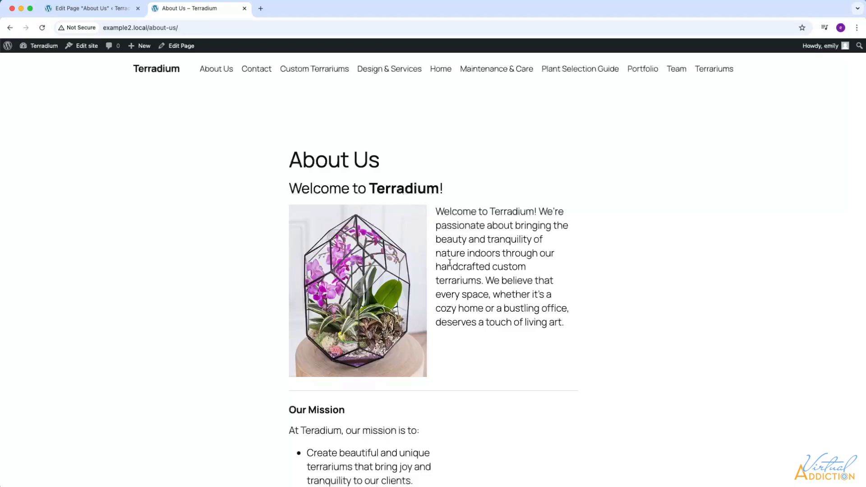
left_click(102, 10)
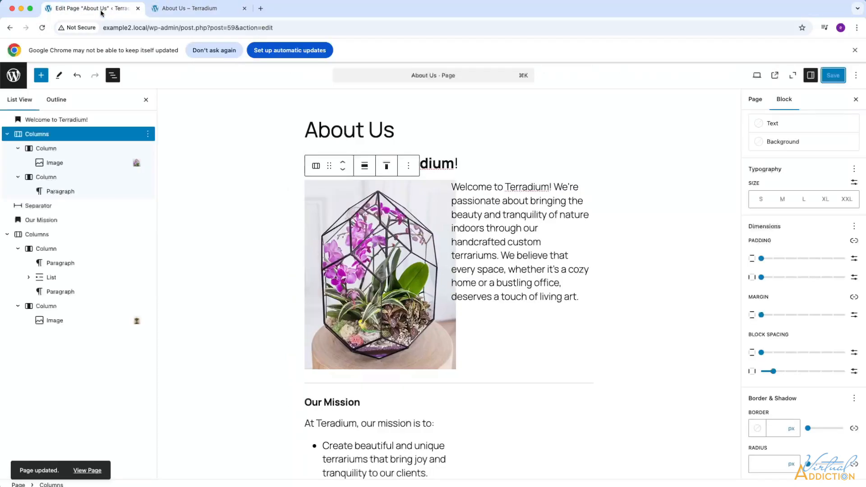
left_click(505, 313)
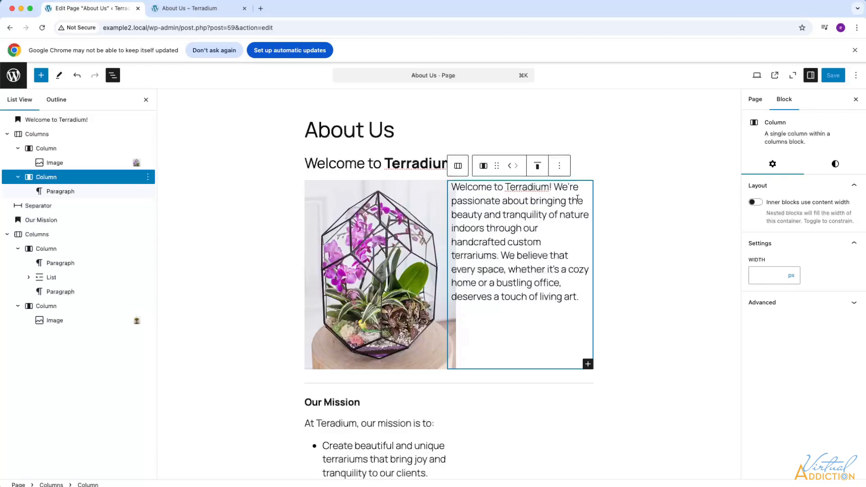
left_click(626, 178)
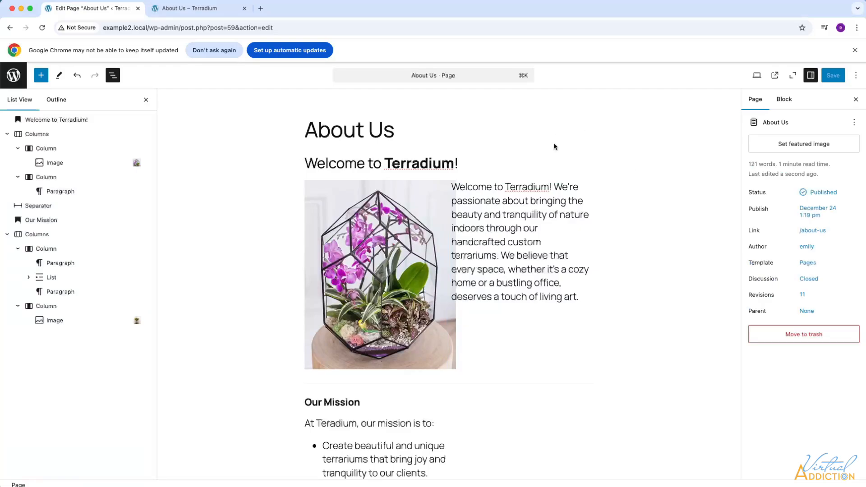
- Enable the Top toolbar view option so that block and document tools are in a single place
left_click(855, 78)
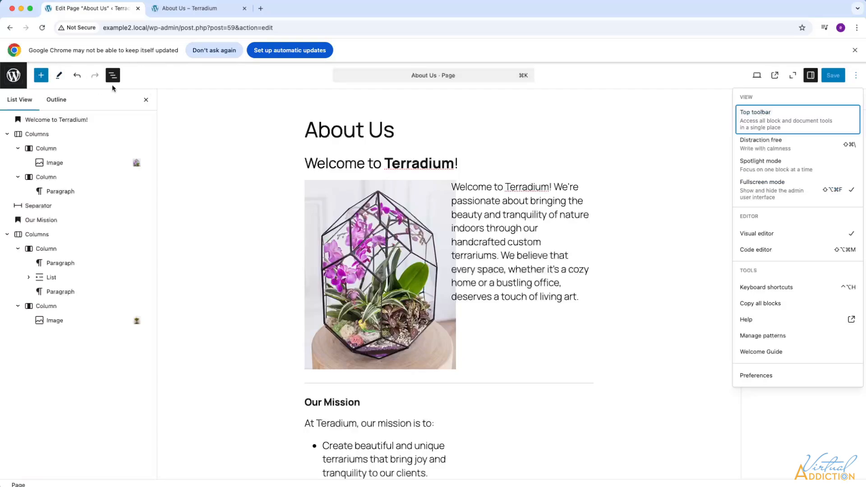
left_click(757, 124)
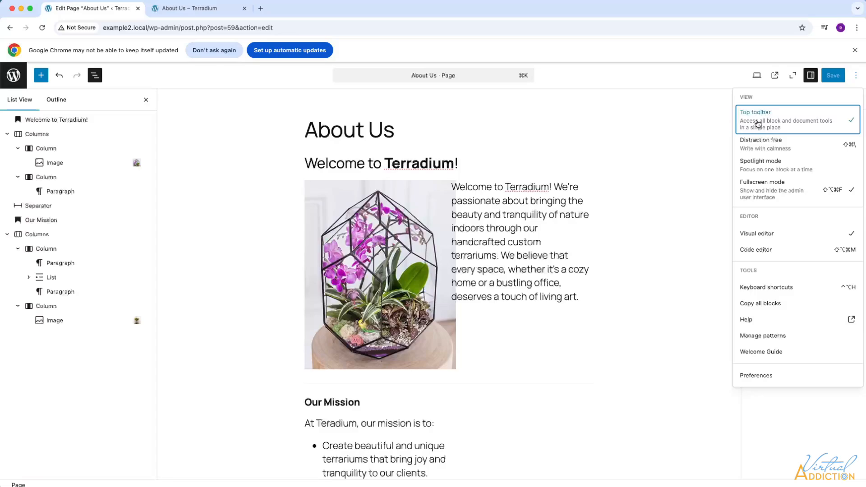
left_click(489, 116)
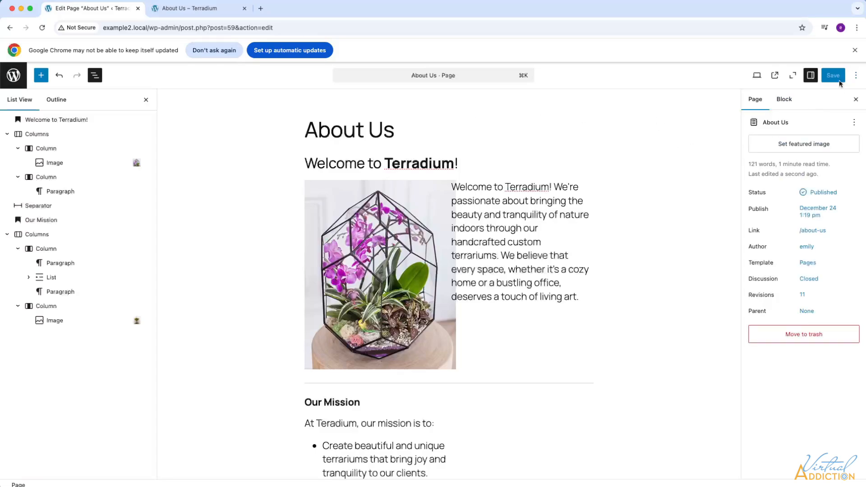
- Toggle the Top toolbar and Fullscreen mode view options off and back on to compare the editor layouts
left_click(855, 76)
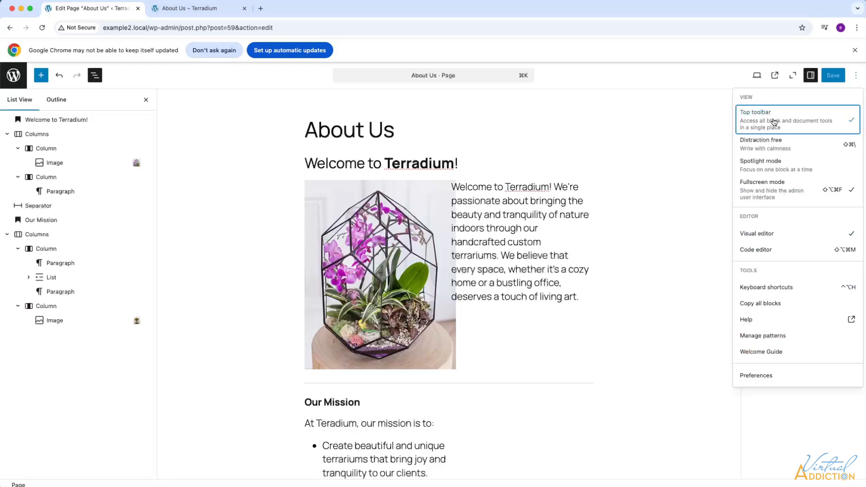
left_click(774, 122)
left_click(773, 122)
left_click(763, 190)
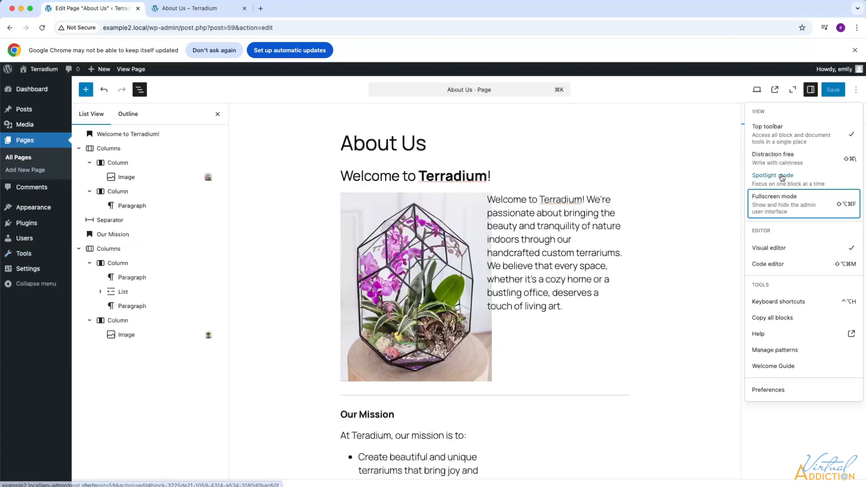
left_click(776, 208)
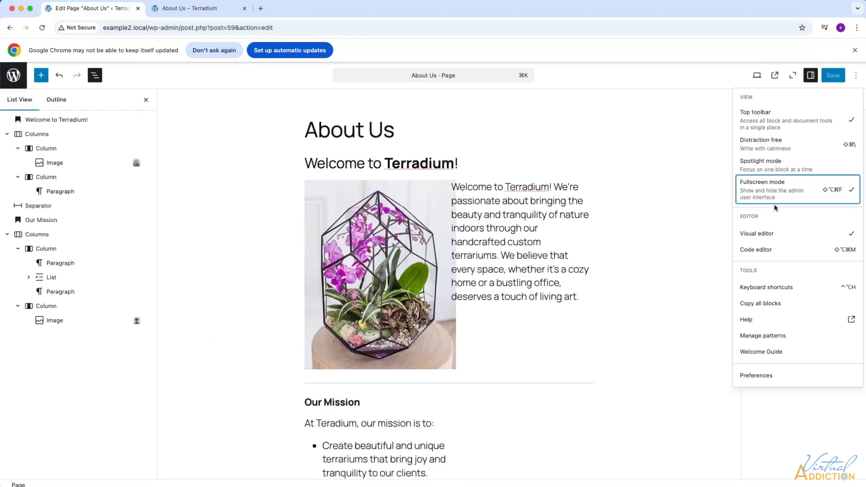
- Close the List View and look over the editor's view options and the full page content
left_click(146, 100)
left_click(146, 100)
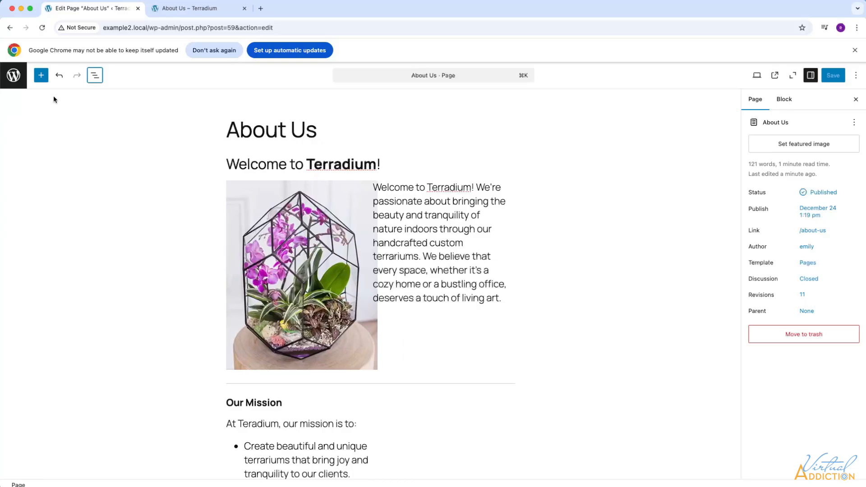
left_click(855, 76)
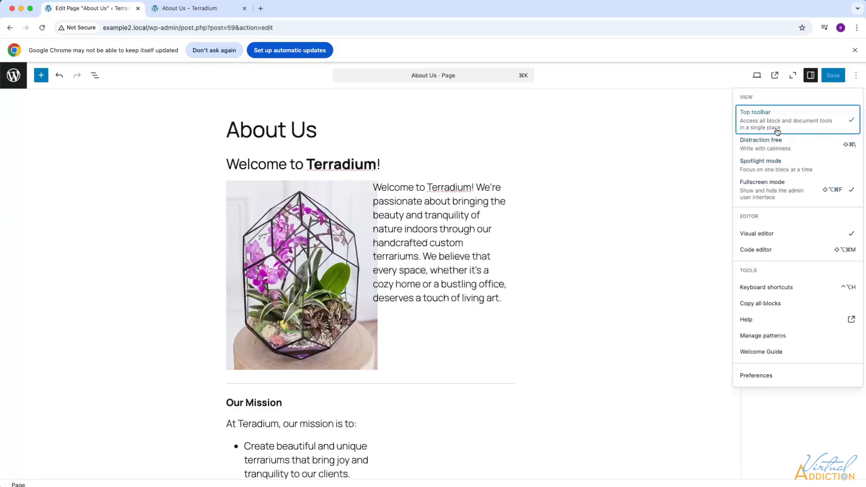
left_click(556, 199)
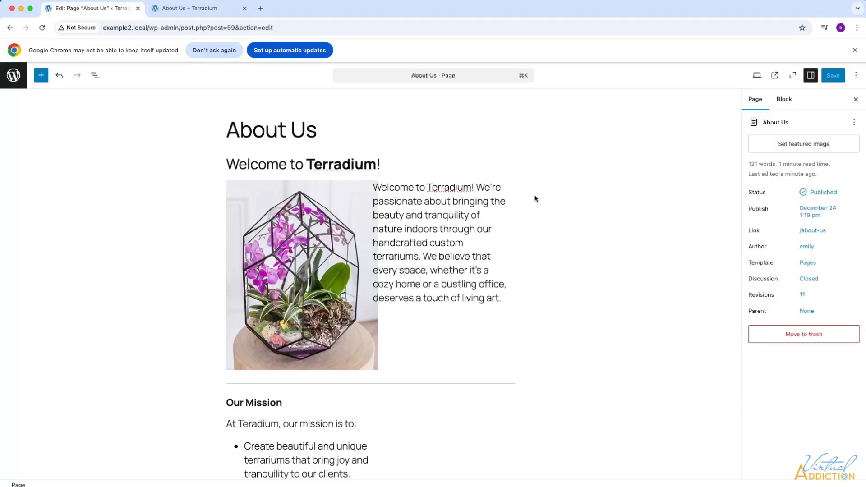
scroll(529, 195, "down", 7)
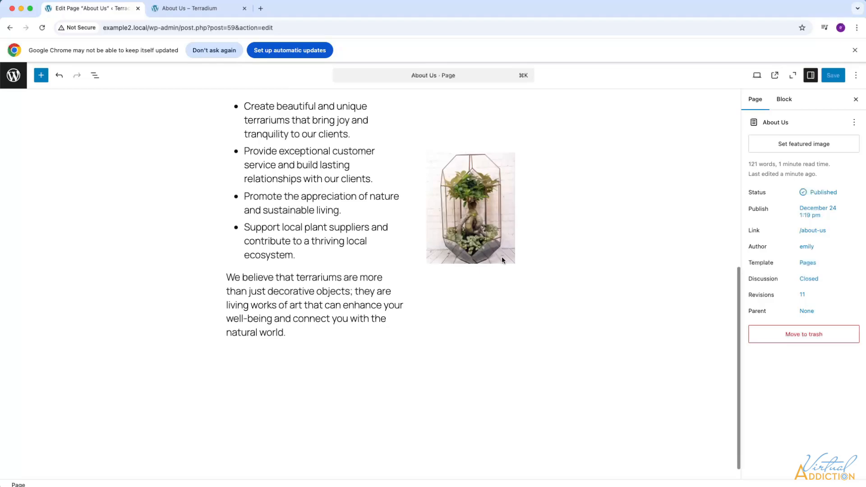
scroll(503, 257, "up", 7)
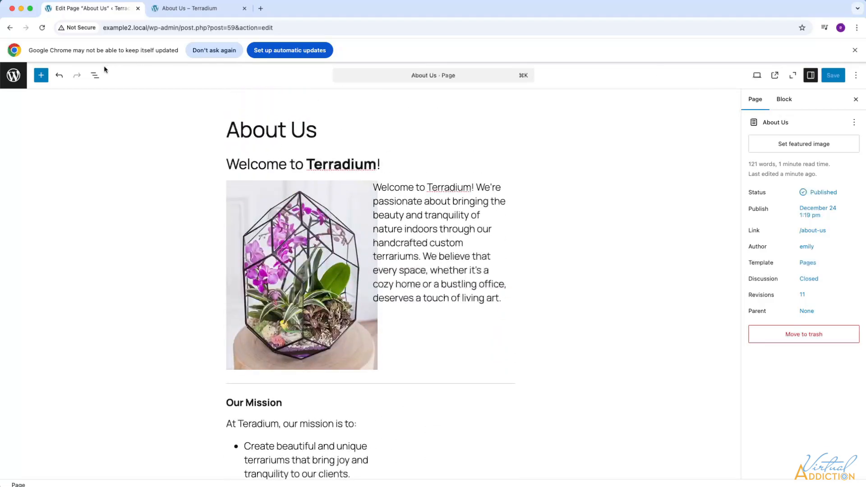
- Open the block inserter and browse its block categories alongside the About Us page content
left_click(41, 75)
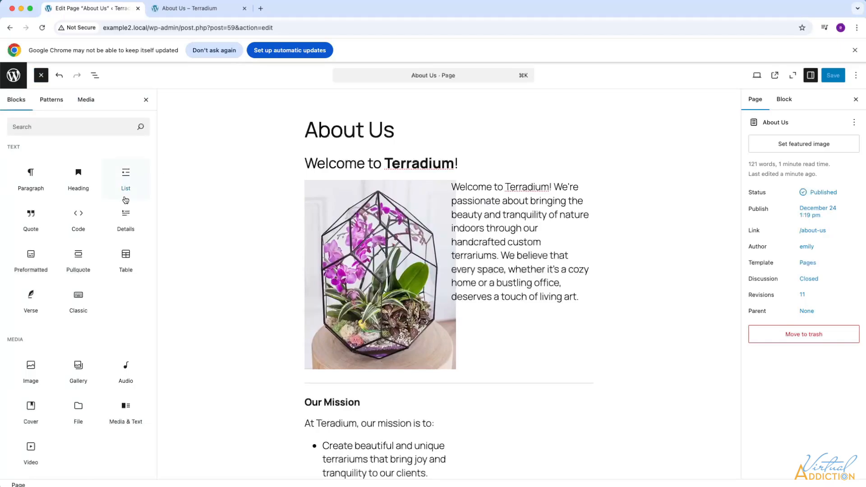
scroll(103, 249, "down", 3)
scroll(103, 249, "down", 5)
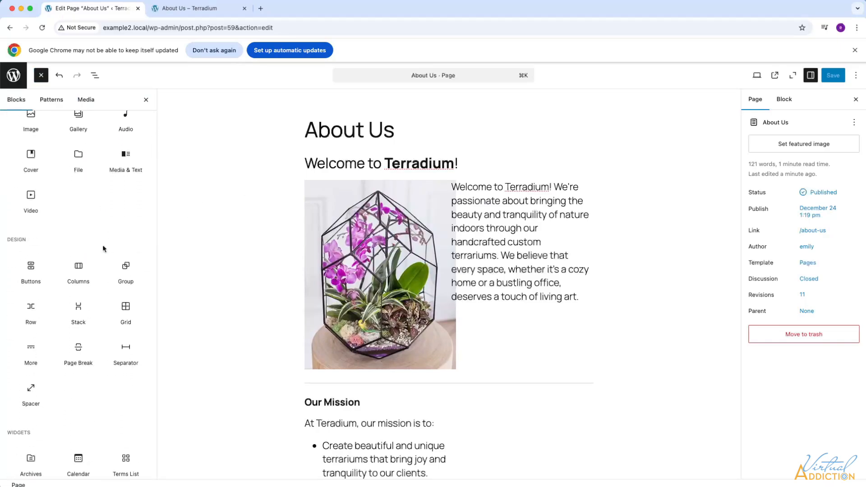
scroll(102, 249, "down", 2)
scroll(103, 249, "up", 2)
scroll(102, 245, "up", 8)
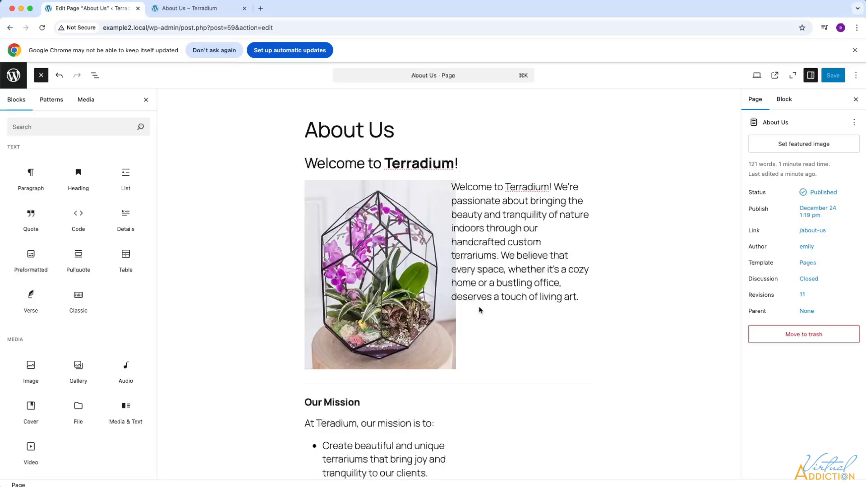
scroll(553, 364, "down", 5)
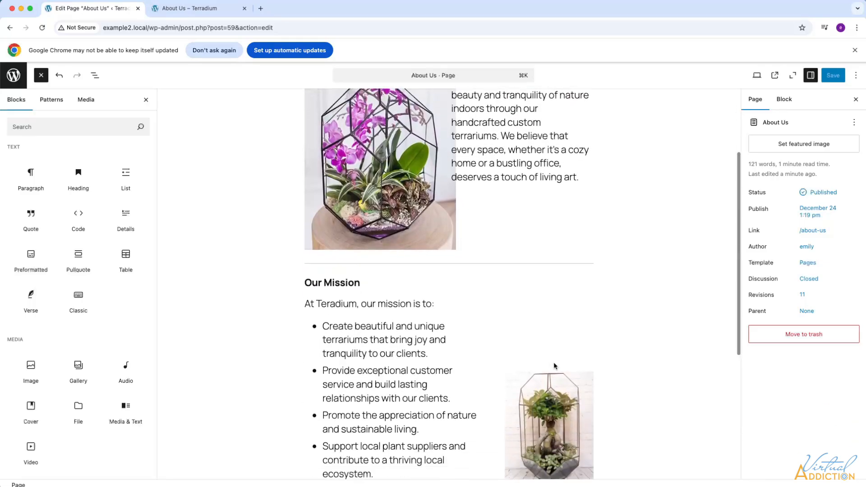
scroll(553, 362, "down", 4)
scroll(554, 365, "up", 9)
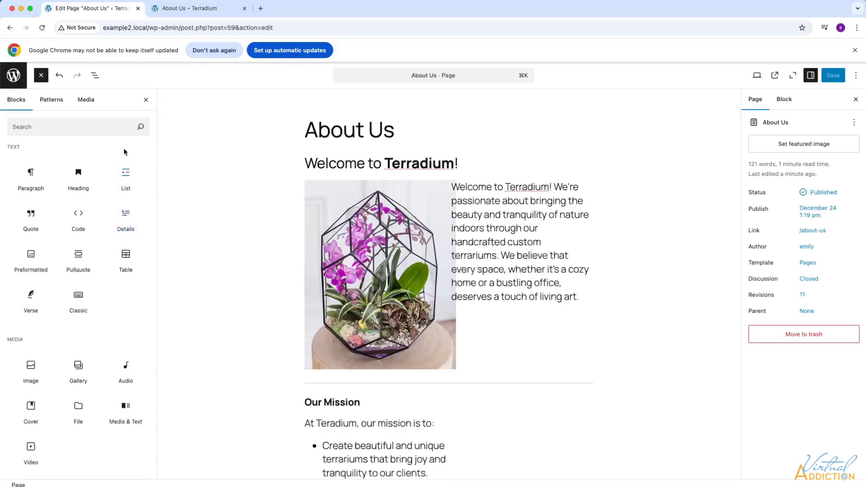
- Preview text blocks such as Pullquote in the inserter and review the page down to the mission section
mouse_move(71, 202)
mouse_move(77, 252)
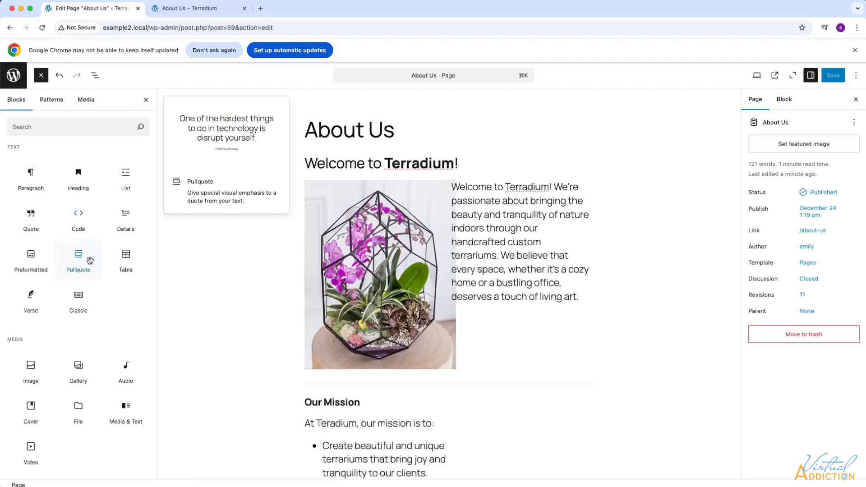
mouse_move(113, 262)
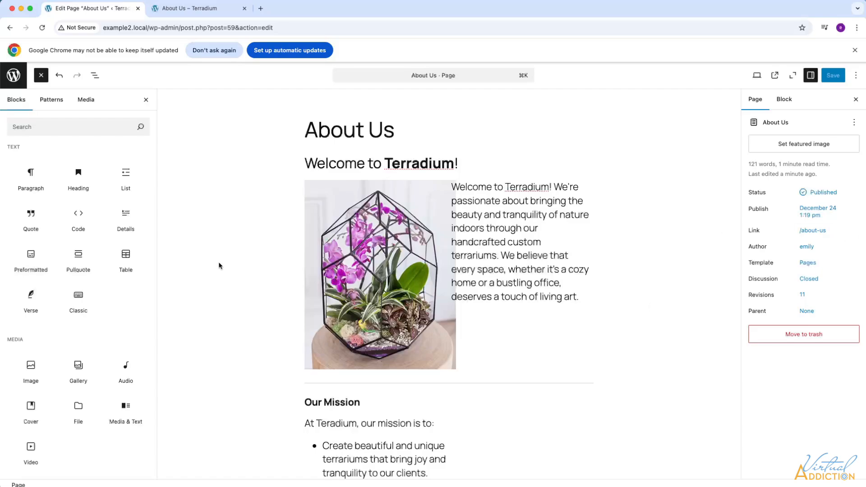
scroll(96, 304, "down", 3)
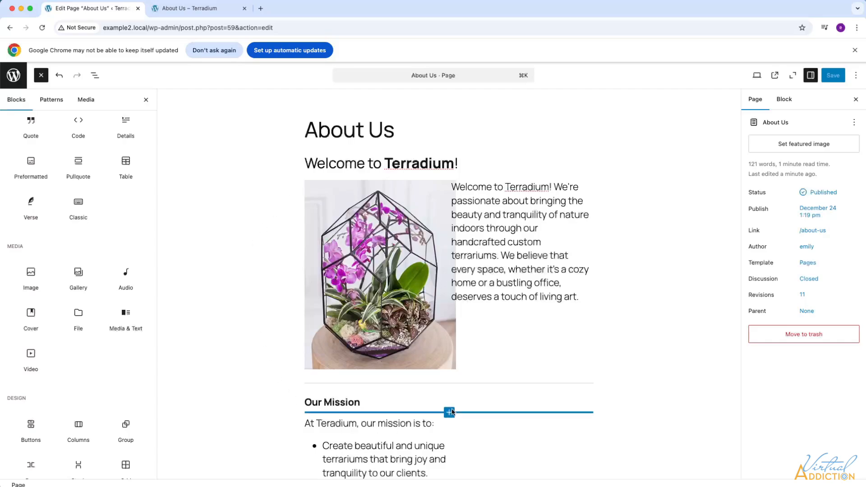
scroll(499, 427, "down", 3)
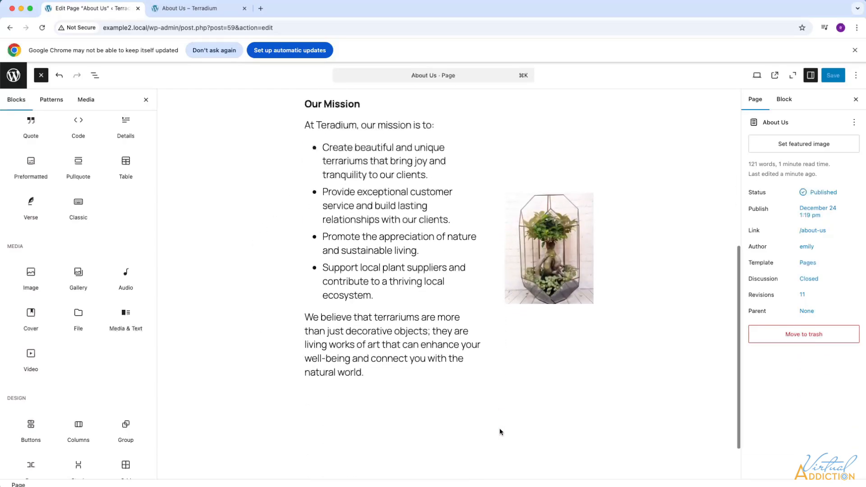
scroll(499, 428, "up", 6)
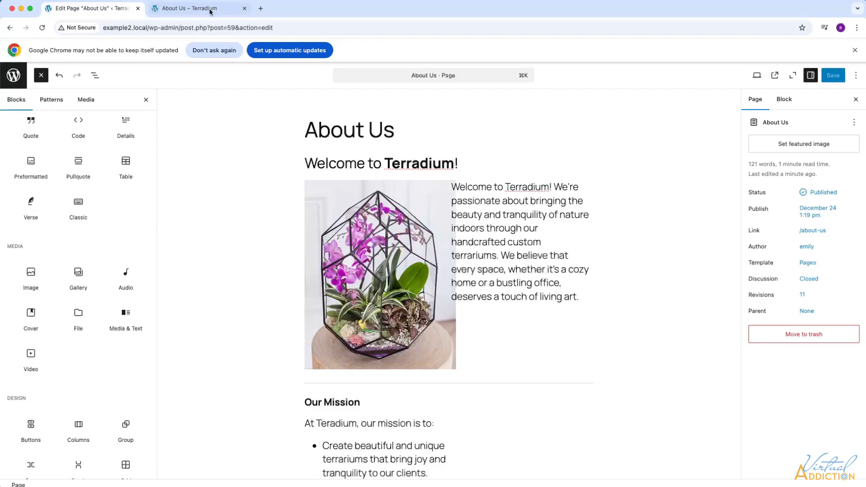
- Review the live About Us page from the welcome section to the footer, and return to the editor
left_click(210, 11)
scroll(427, 291, "down", 10)
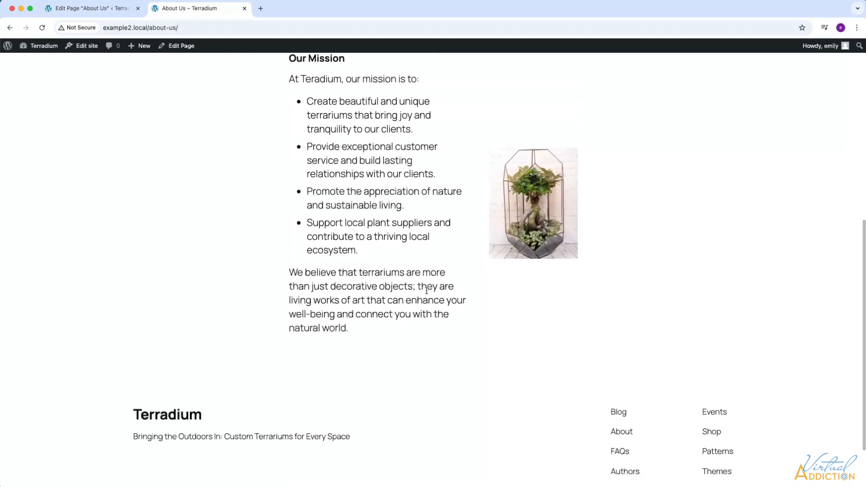
scroll(427, 291, "up", 10)
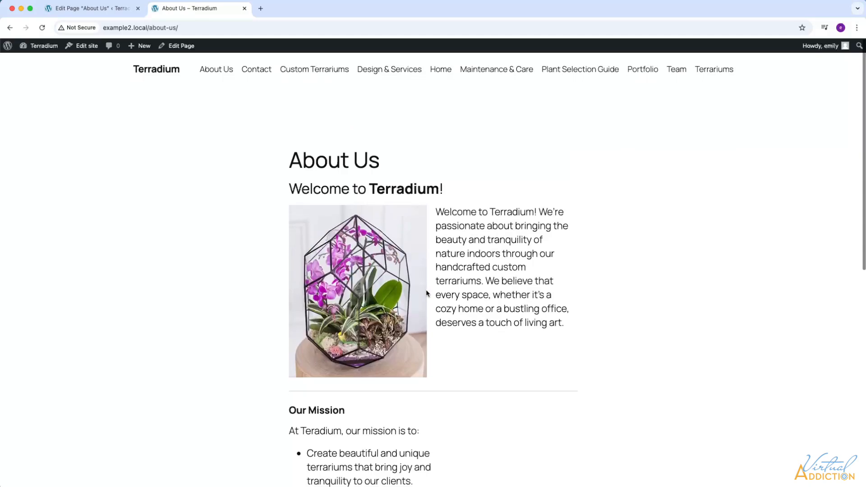
scroll(427, 294, "down", 5)
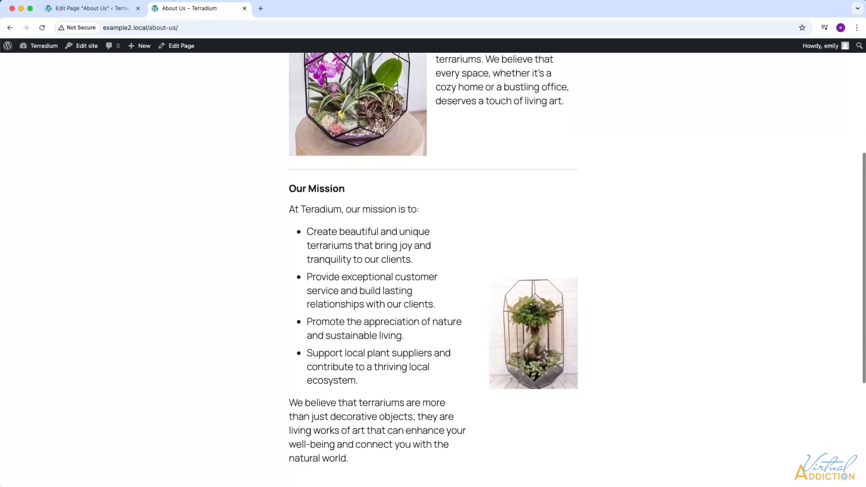
left_click(104, 8)
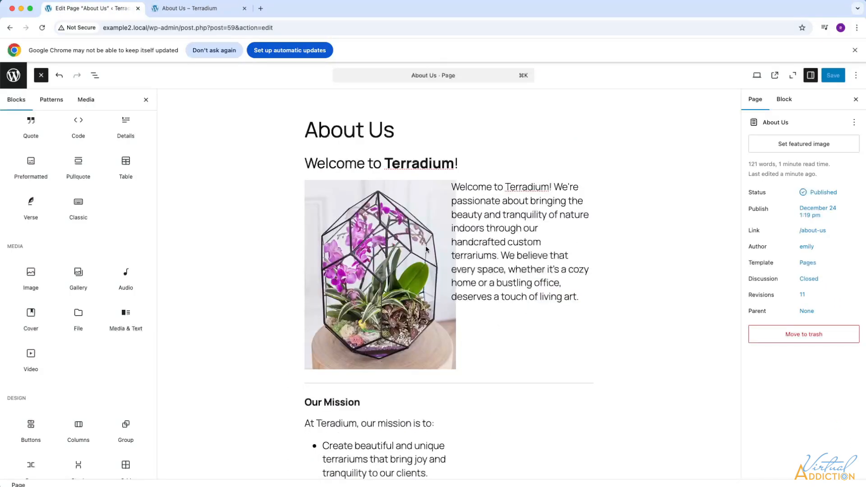